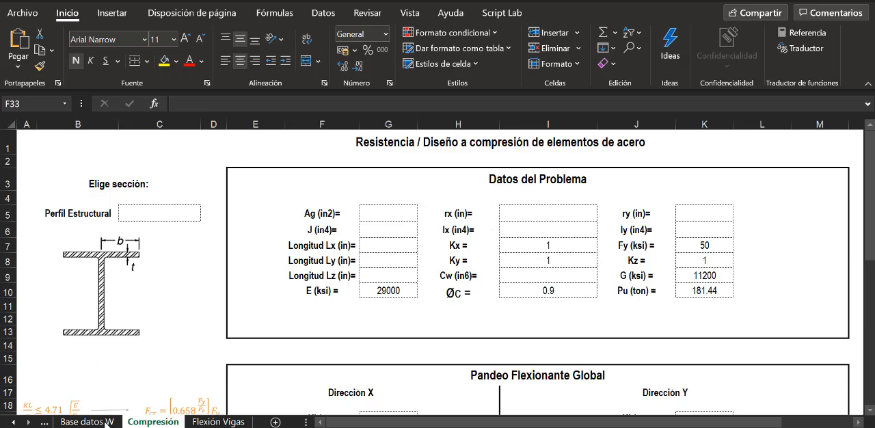
- Review the section property columns on the Base datos W sheet, from the nomenclature through to Cw
{"action": "left_click", "coordinate": [106, 422]}
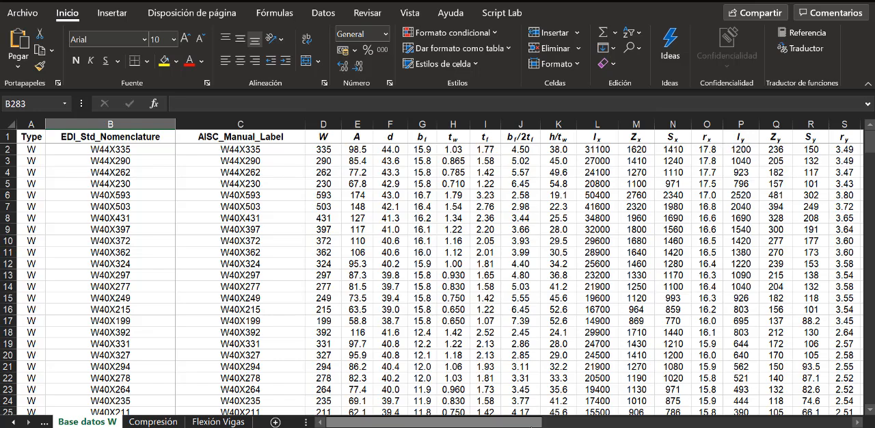
{"action": "left_click_drag", "start_coordinate": [526, 423], "coordinate": [539, 422]}
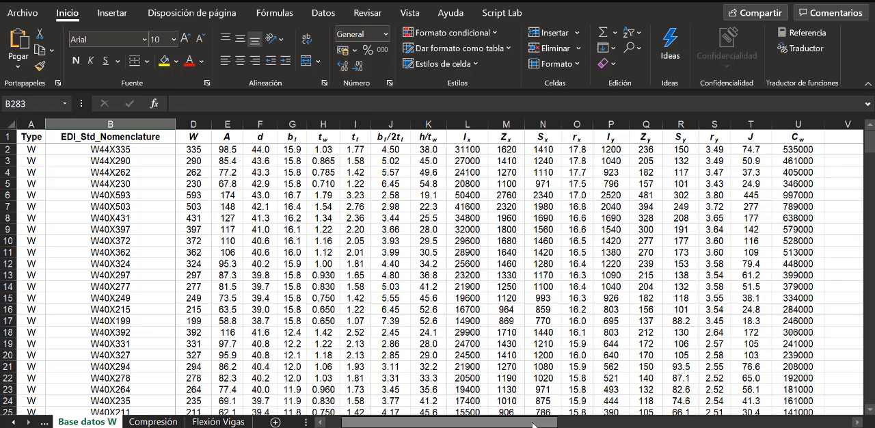
{"action": "left_click_drag", "start_coordinate": [534, 423], "coordinate": [512, 425]}
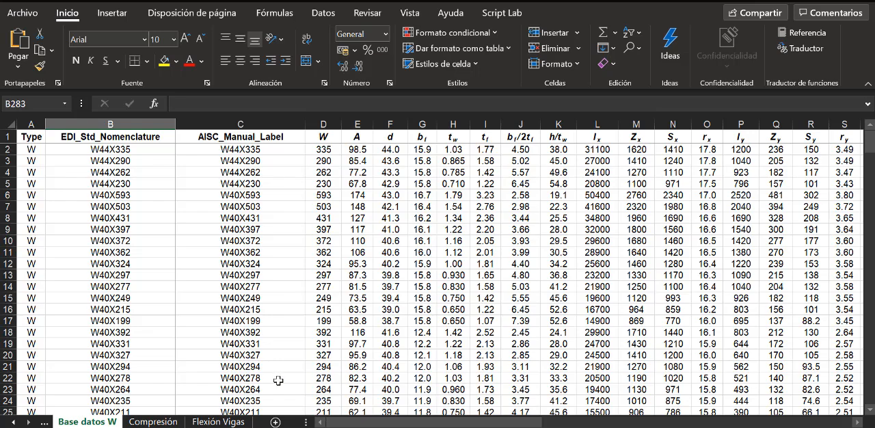
- Apply list data validation to the Perfil Estructural cell C5 on the Compresión sheet, with 'Base datos W'!$C$2:$C$274 as its source
{"action": "left_click", "coordinate": [155, 422]}
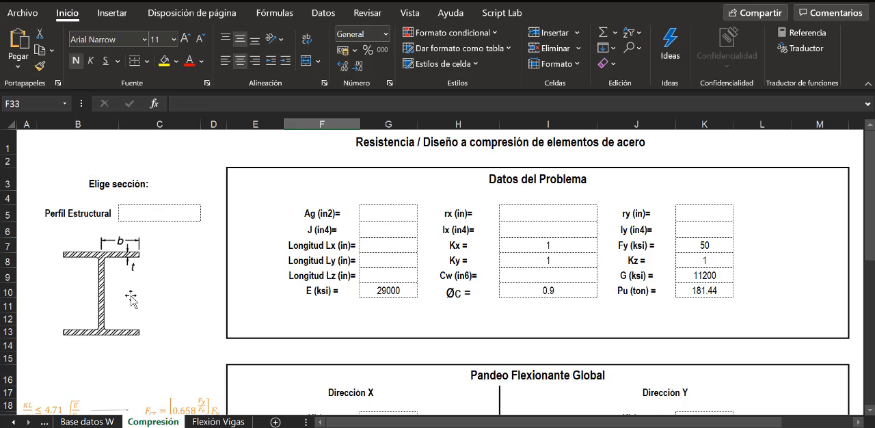
{"action": "left_click", "coordinate": [130, 214]}
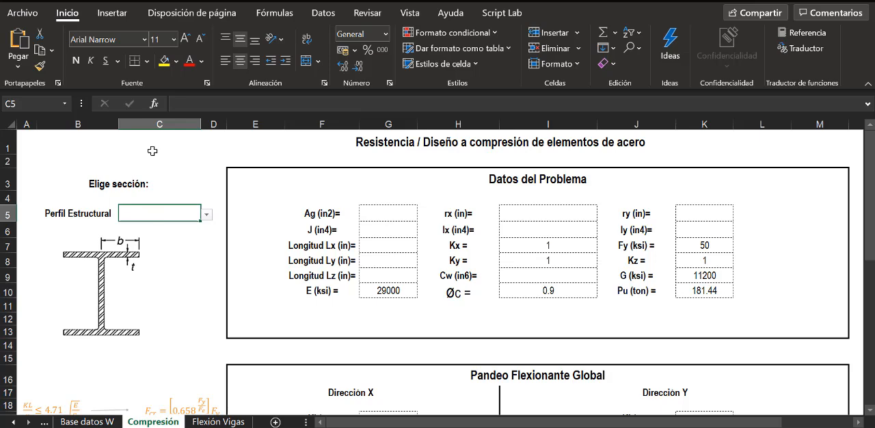
{"action": "left_click", "coordinate": [325, 14]}
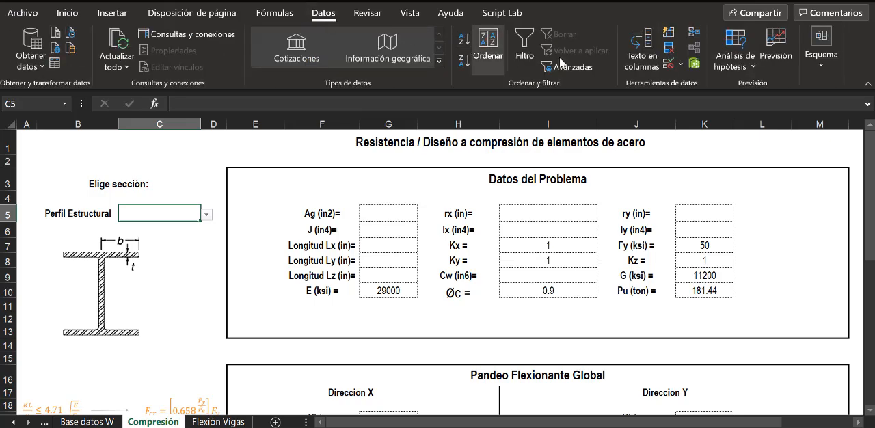
{"action": "left_click", "coordinate": [669, 68]}
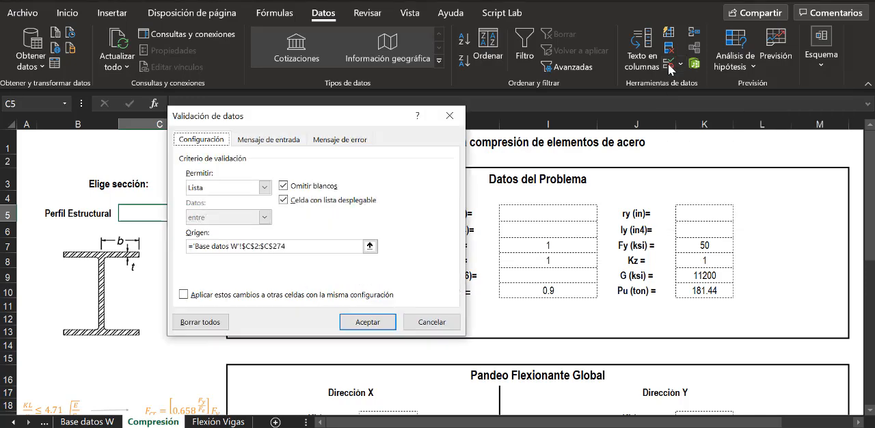
{"action": "left_click", "coordinate": [265, 189]}
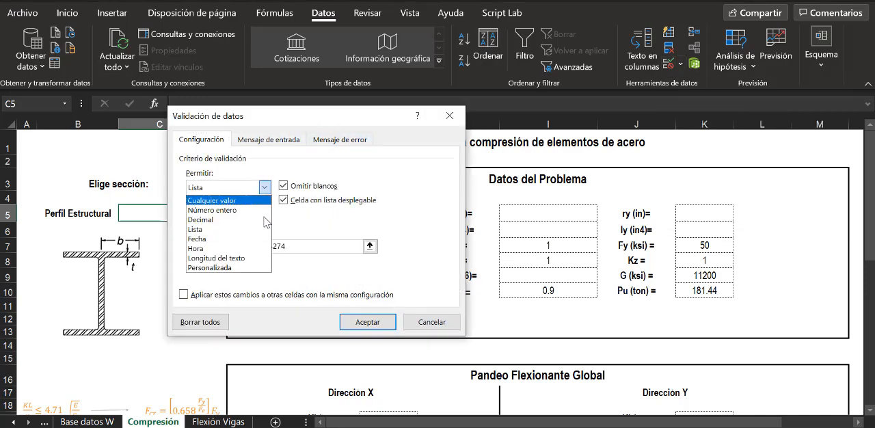
{"action": "left_click", "coordinate": [258, 232]}
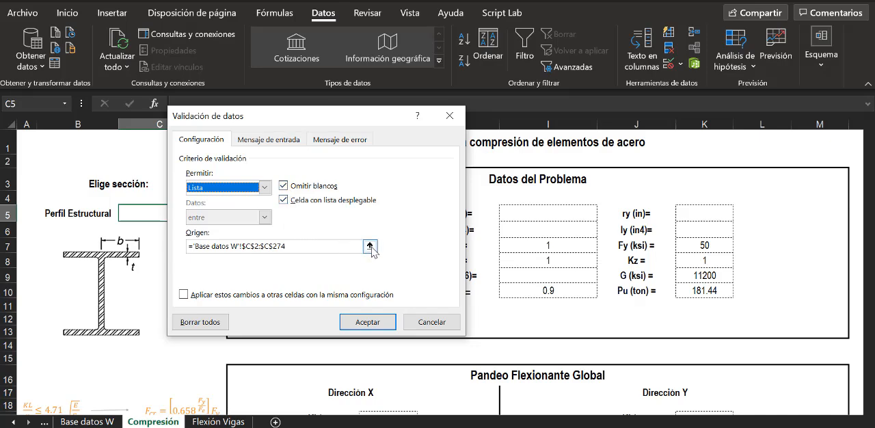
{"action": "left_click", "coordinate": [370, 246]}
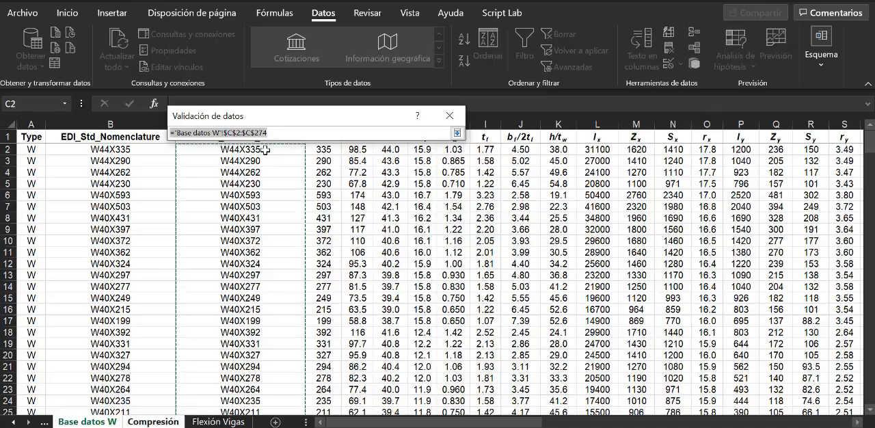
{"action": "left_click_drag", "start_coordinate": [264, 149], "coordinate": [277, 369]}
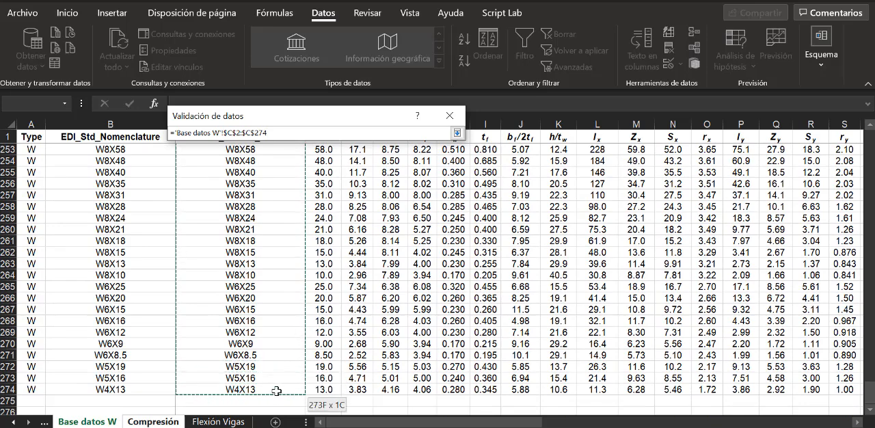
{"action": "left_click_drag", "start_coordinate": [277, 391], "coordinate": [276, 391]}
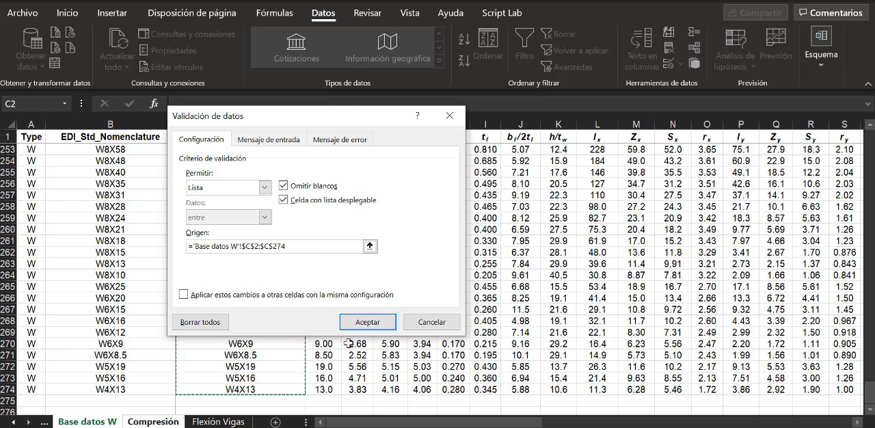
{"action": "left_click", "coordinate": [355, 323]}
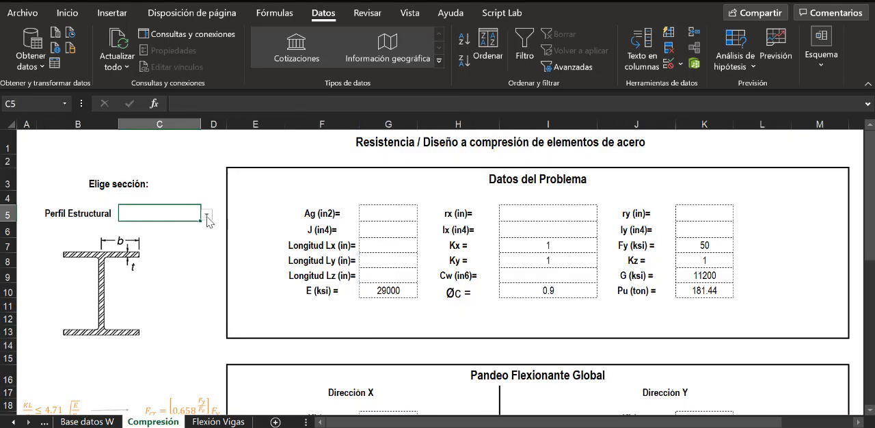
- Try the profile list in C5 with W44X335, and set the structural profile to W44X262
{"action": "left_click", "coordinate": [206, 215]}
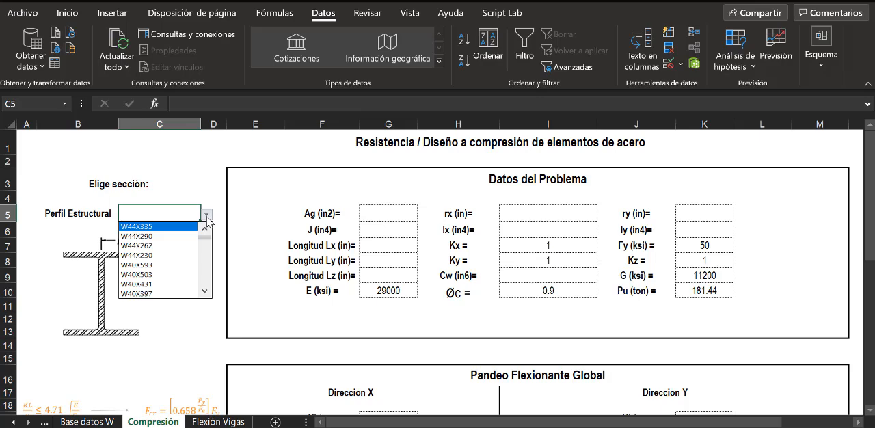
{"action": "left_click", "coordinate": [205, 293]}
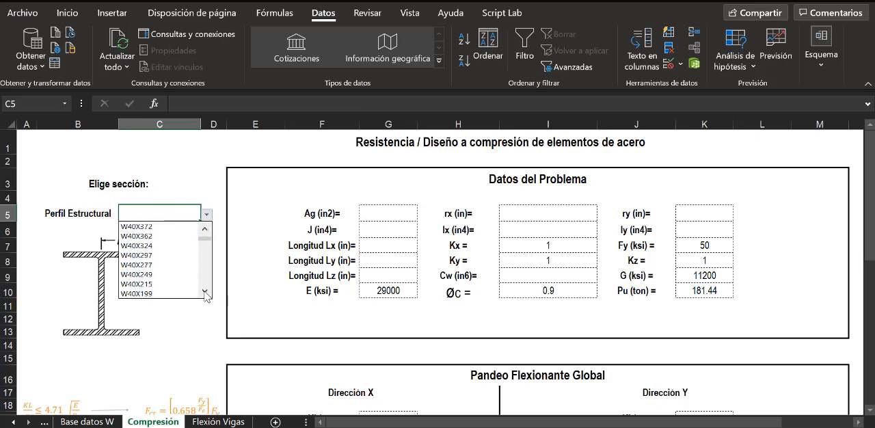
{"action": "mouse_move", "coordinate": [204, 241]}
{"action": "left_mouse_down"}
{"action": "mouse_move", "coordinate": [205, 292]}
{"action": "mouse_move", "coordinate": [203, 228]}
{"action": "left_mouse_up"}
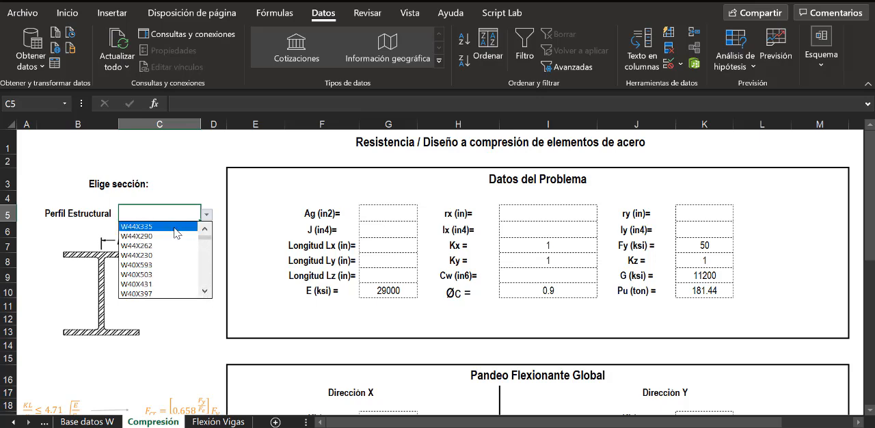
{"action": "left_click", "coordinate": [176, 226]}
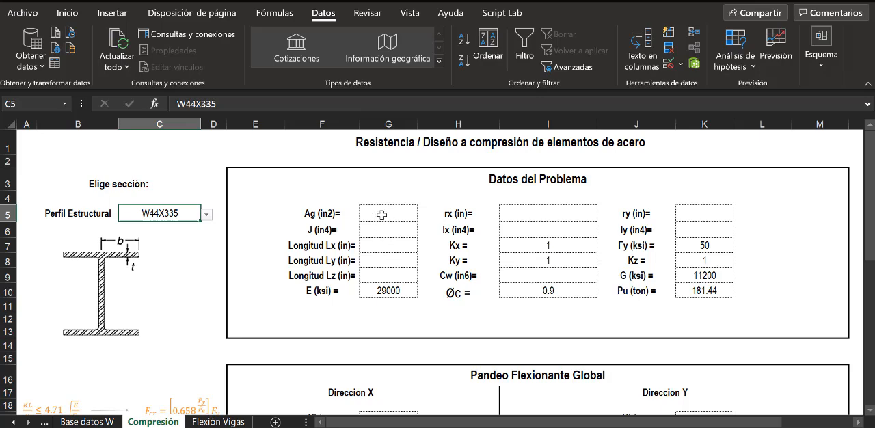
{"action": "left_click", "coordinate": [205, 214]}
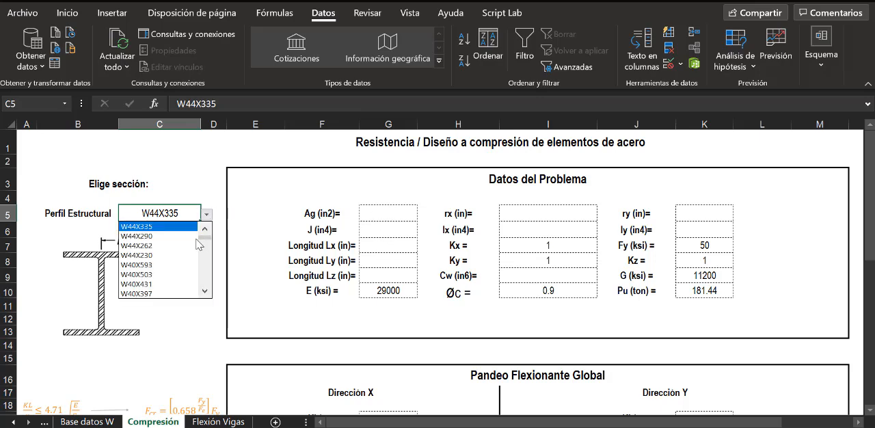
{"action": "left_click", "coordinate": [186, 245]}
{"action": "left_click", "coordinate": [370, 215]}
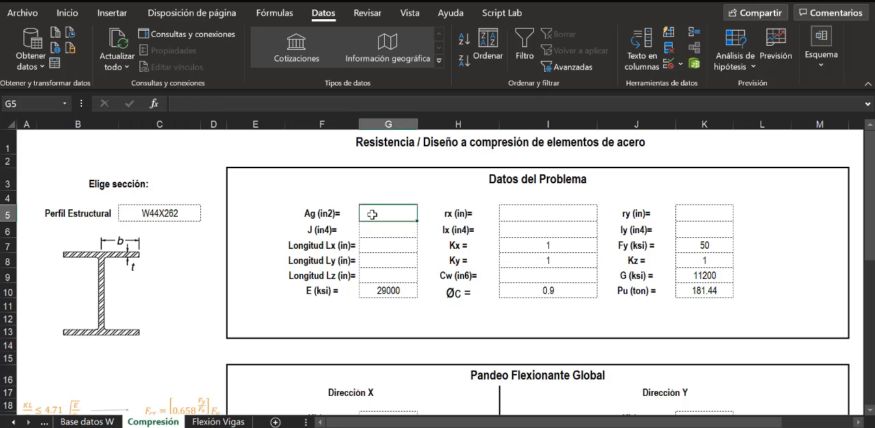
{"action": "left_click", "coordinate": [376, 232]}
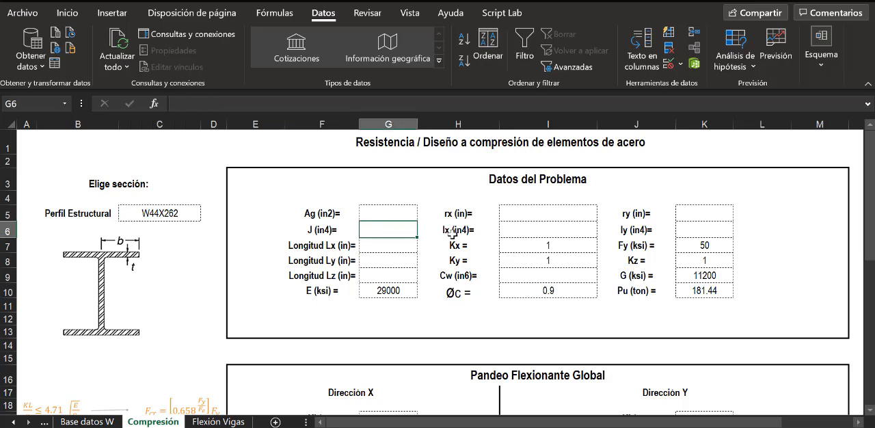
{"action": "left_click", "coordinate": [530, 226]}
{"action": "left_click", "coordinate": [686, 216]}
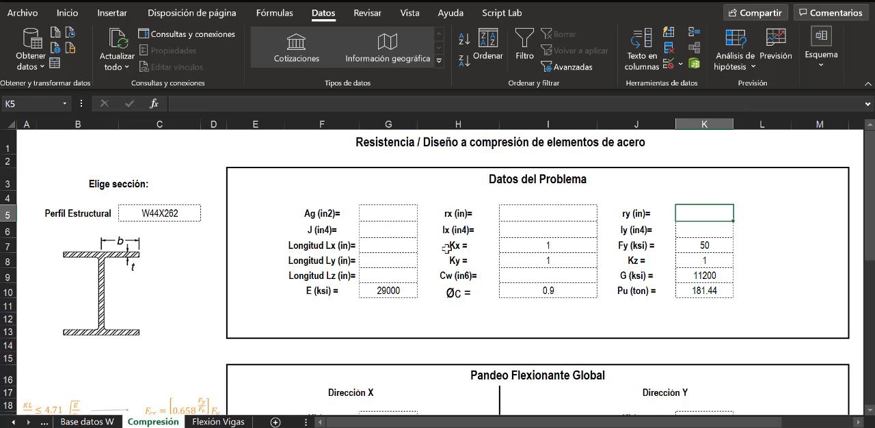
- Start a BUSCARV formula in the Ag cell G5 with the profile cell C5 as the lookup value
{"action": "left_click", "coordinate": [392, 212]}
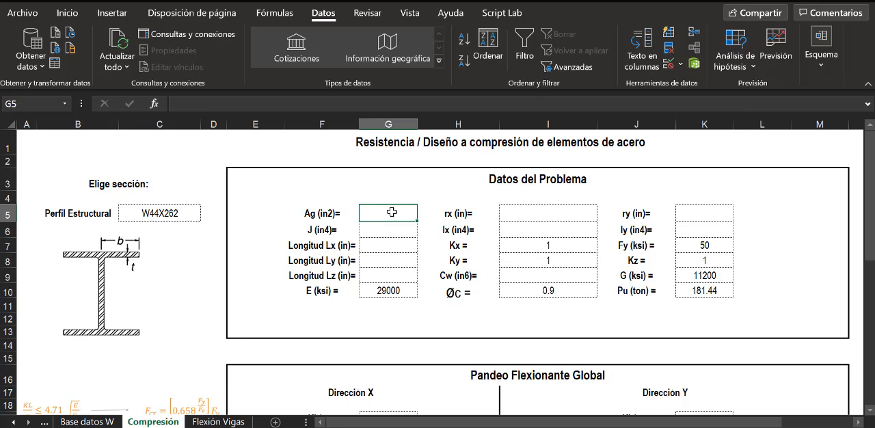
{"action": "type", "text": "="}
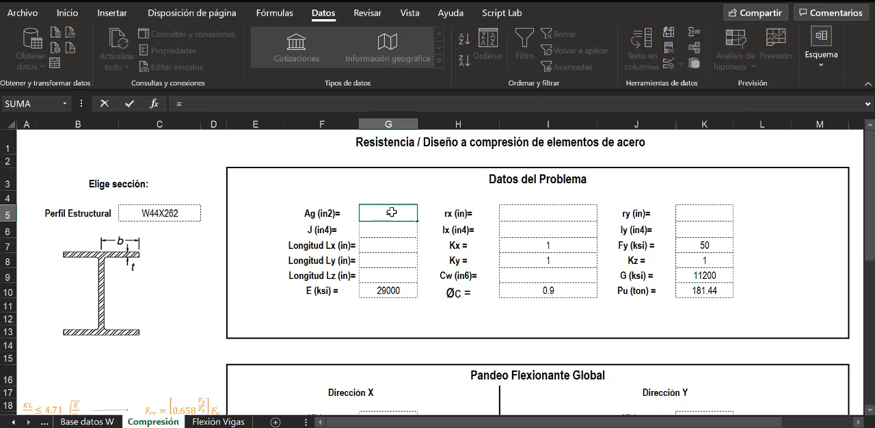
{"action": "type", "text": "BUSCAR"}
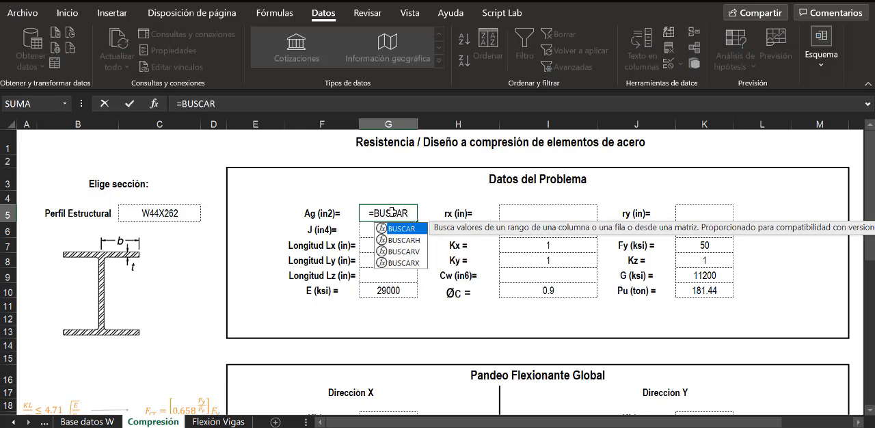
{"action": "type", "text": "V("}
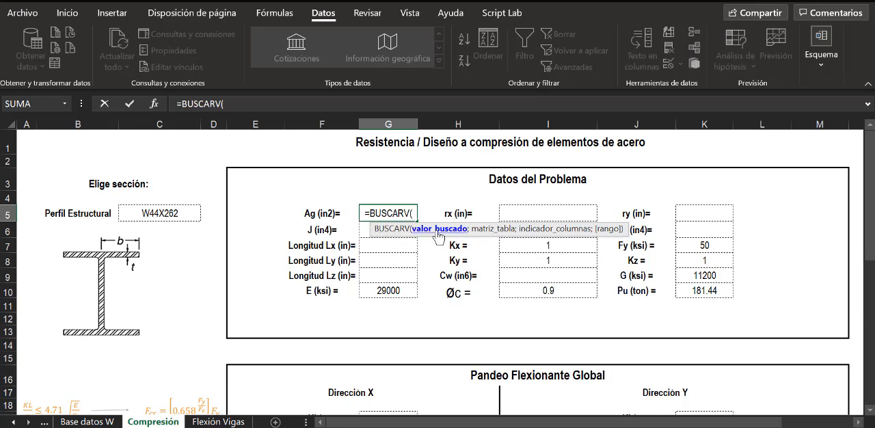
{"action": "left_click", "coordinate": [172, 212]}
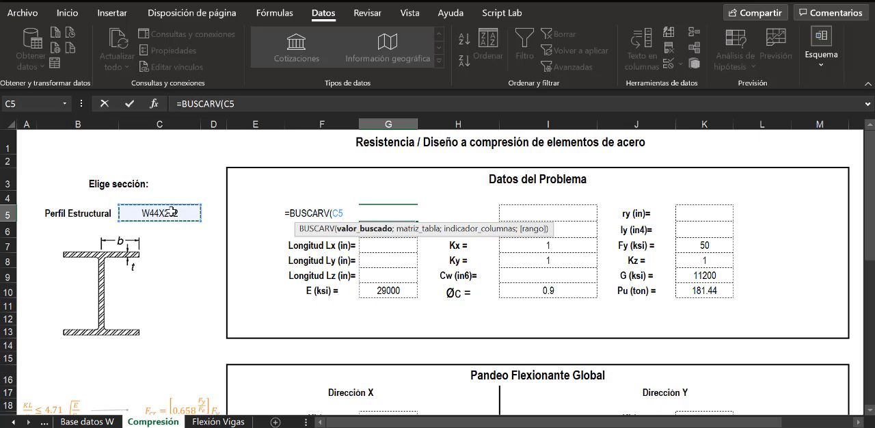
{"action": "type", "text": ";"}
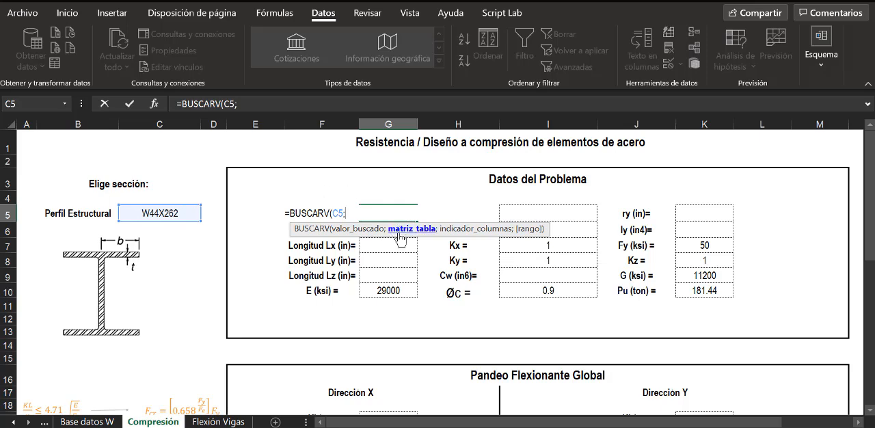
- Set the range C2:U274 of the Base datos W sheet as the lookup table of the BUSCARV formula
{"action": "left_click", "coordinate": [103, 422]}
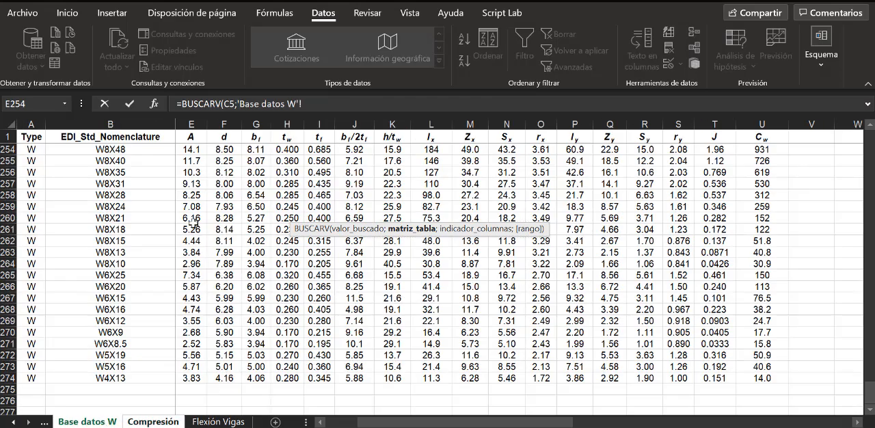
{"action": "scroll", "coordinate": [181, 208], "scroll_direction": "up", "scroll_amount": 12}
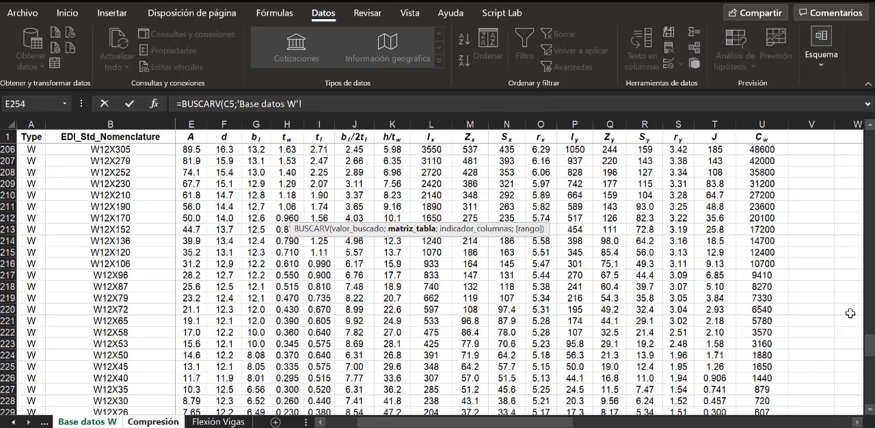
{"action": "left_click_drag", "start_coordinate": [869, 342], "coordinate": [869, 140]}
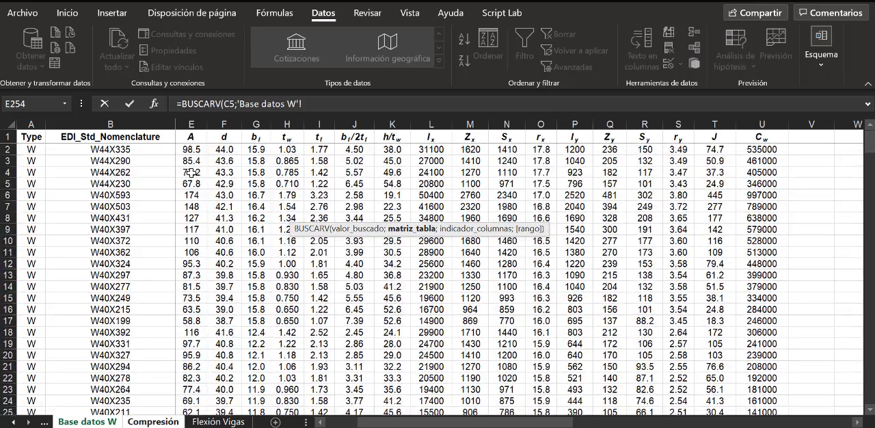
{"action": "left_click_drag", "start_coordinate": [137, 150], "coordinate": [757, 389]}
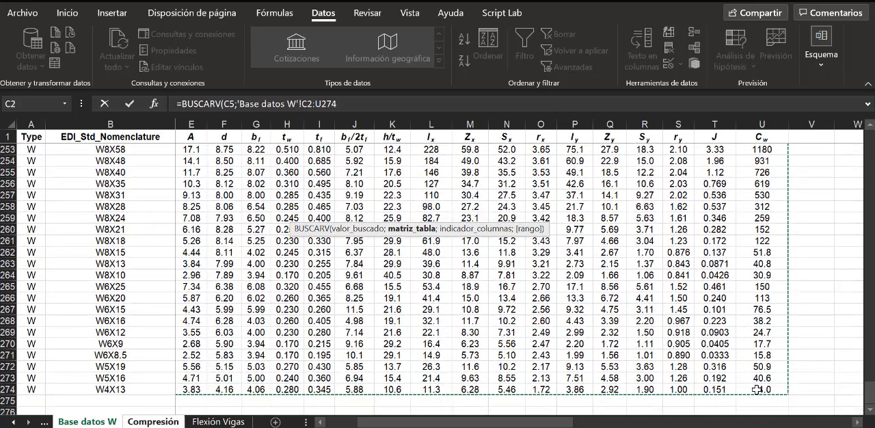
{"action": "type", "text": ";"}
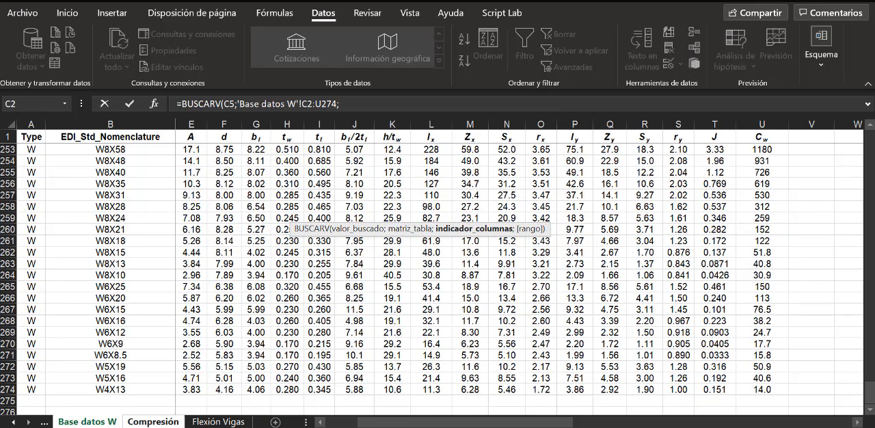
- Complete the BUSCARV formula in the Ag cell G5 with column index 3, matching the database's A column, and FALSO for an exact match
{"action": "left_click", "coordinate": [145, 422]}
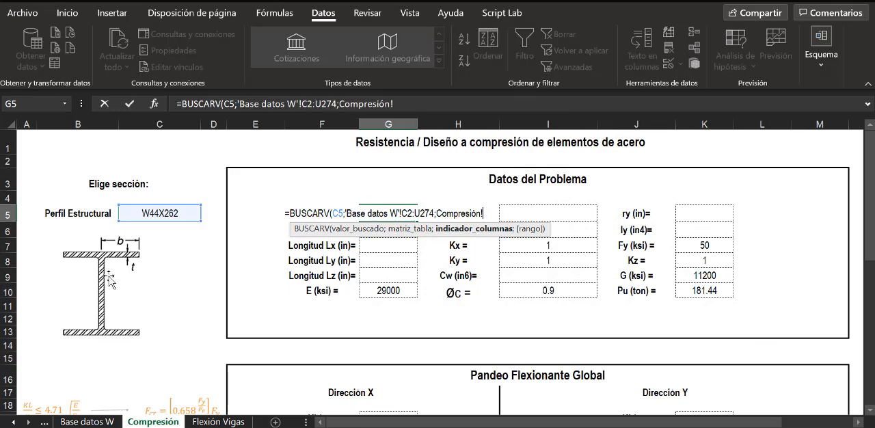
{"action": "left_click", "coordinate": [91, 422]}
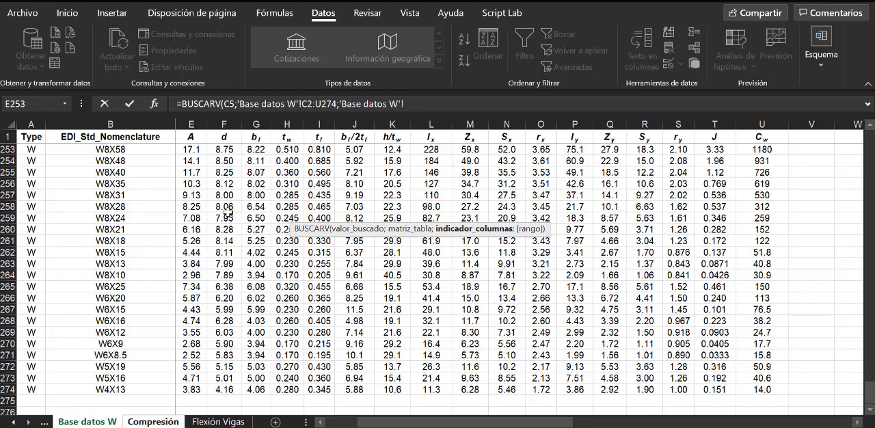
{"action": "scroll", "coordinate": [228, 213], "scroll_direction": "up", "scroll_amount": 18}
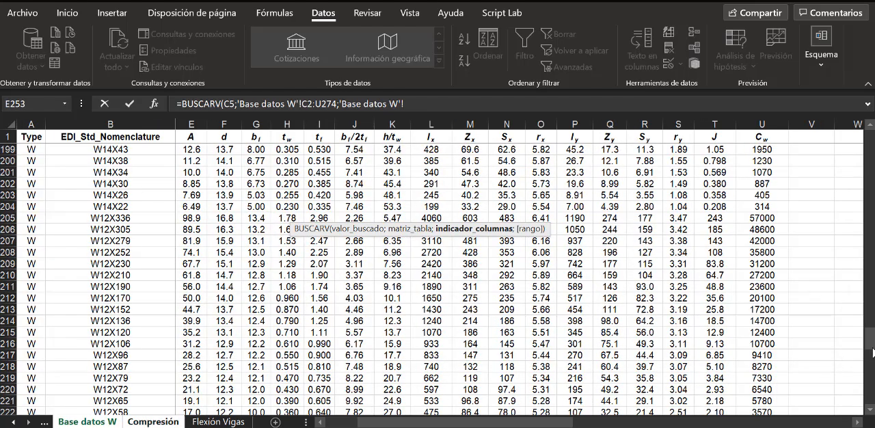
{"action": "left_click_drag", "start_coordinate": [869, 342], "coordinate": [871, 146]}
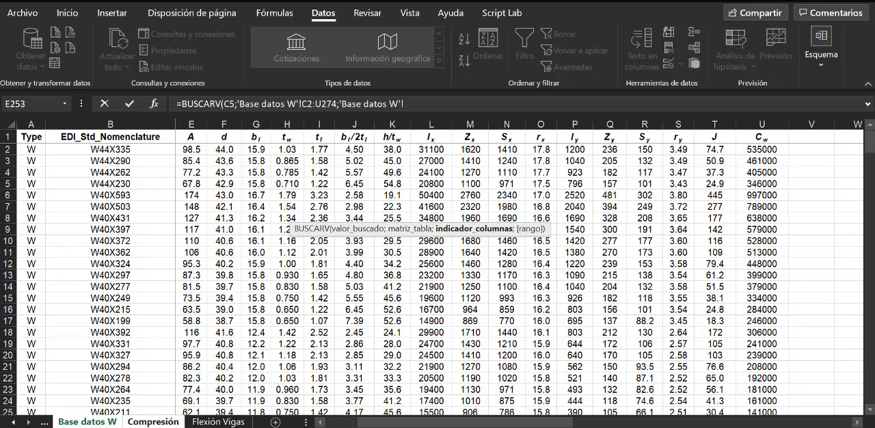
{"action": "left_click_drag", "start_coordinate": [512, 423], "coordinate": [480, 422]}
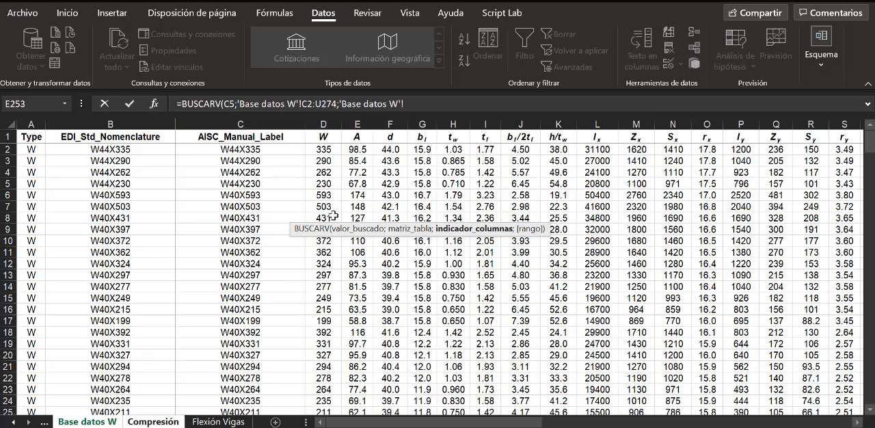
{"action": "left_click", "coordinate": [159, 420]}
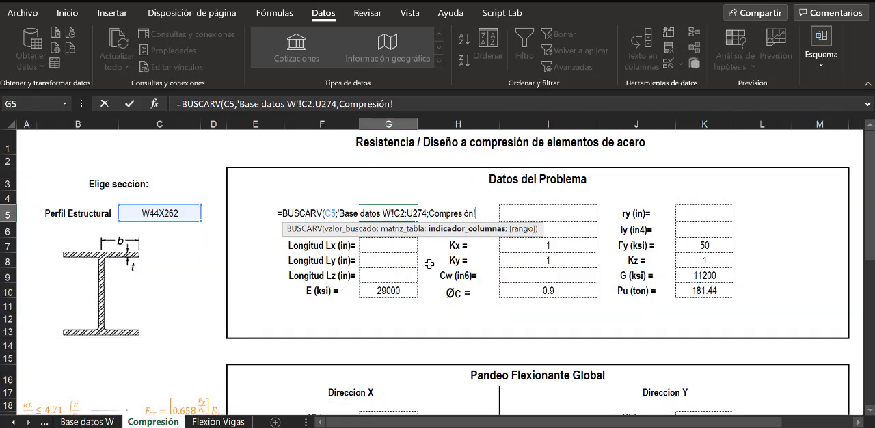
{"action": "left_click_drag", "start_coordinate": [479, 213], "coordinate": [432, 209]}
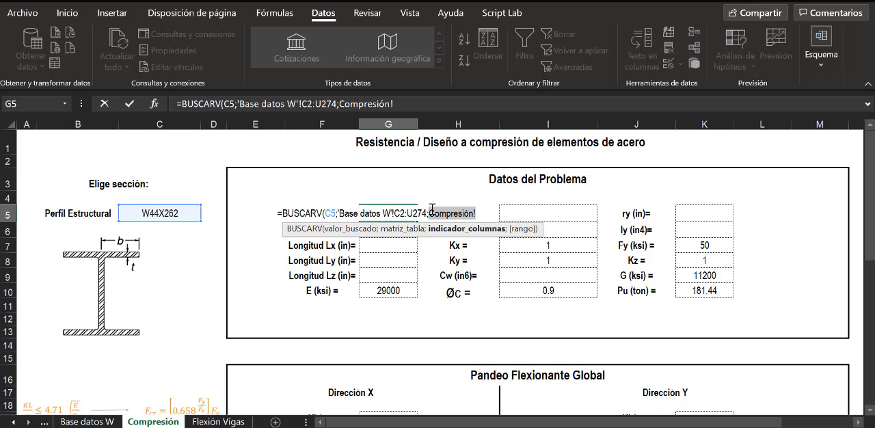
{"action": "type", "text": "3"}
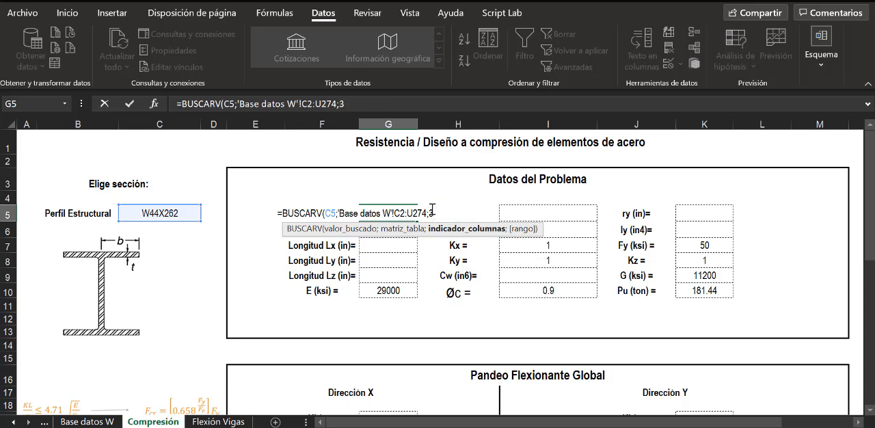
{"action": "type", "text": ";"}
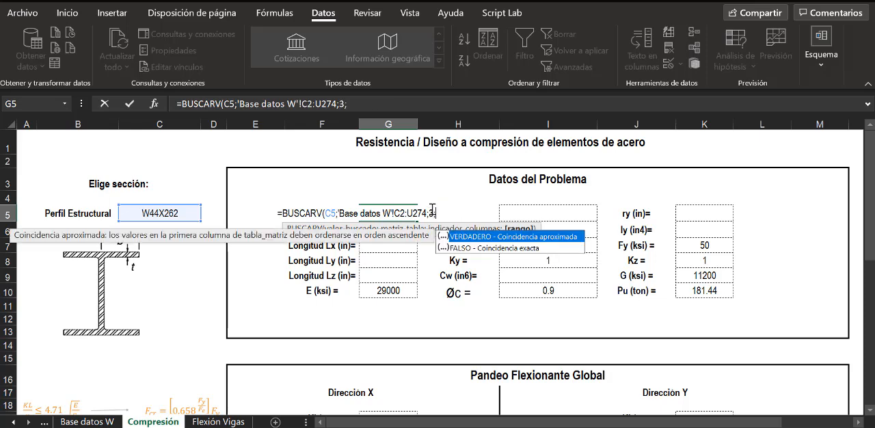
{"action": "type", "text": "FALSO)"}
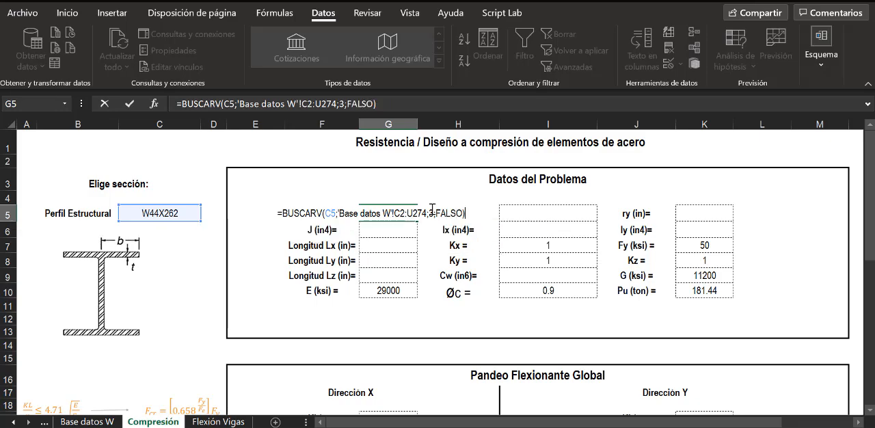
{"action": "key", "text": "Return"}
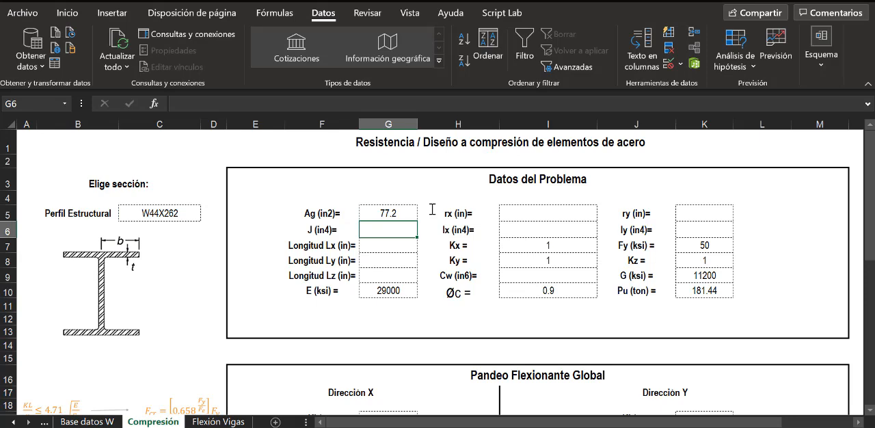
- Try the profile W44X335 in C5 and compare the Ag result with its A value on the Base datos W sheet
{"action": "left_click", "coordinate": [168, 210]}
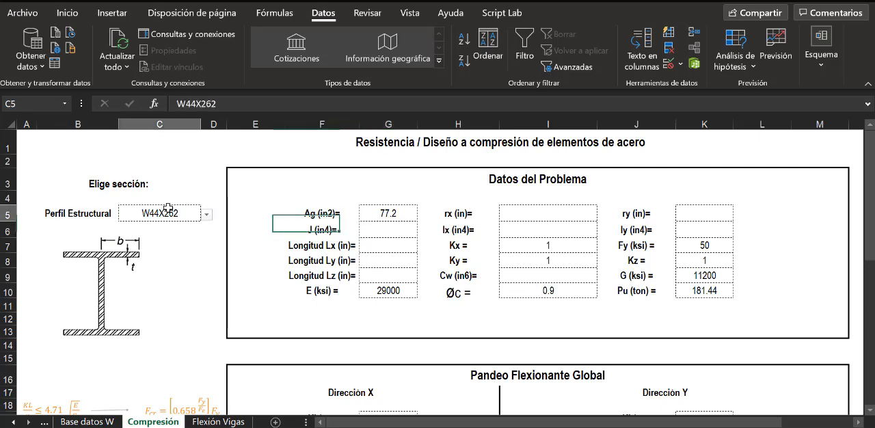
{"action": "left_click", "coordinate": [206, 215]}
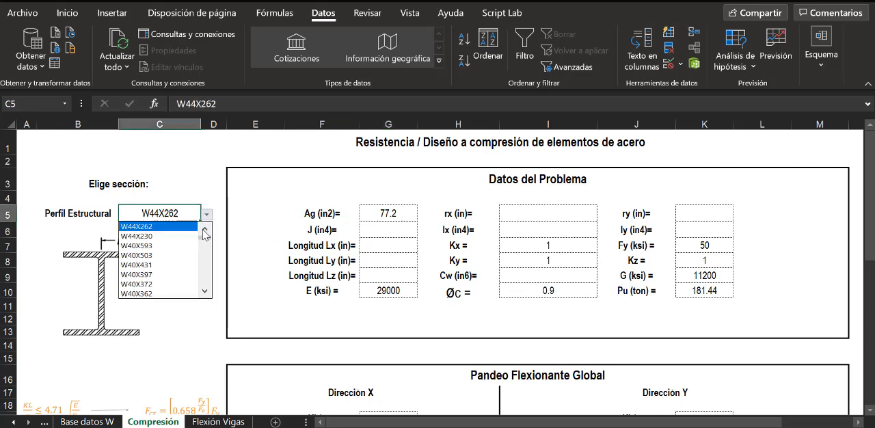
{"action": "left_click", "coordinate": [204, 229]}
{"action": "left_click", "coordinate": [204, 229]}
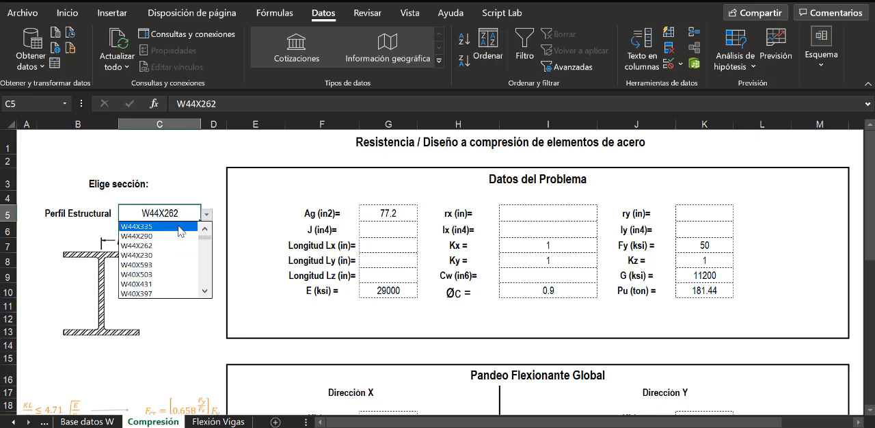
{"action": "left_click", "coordinate": [180, 228]}
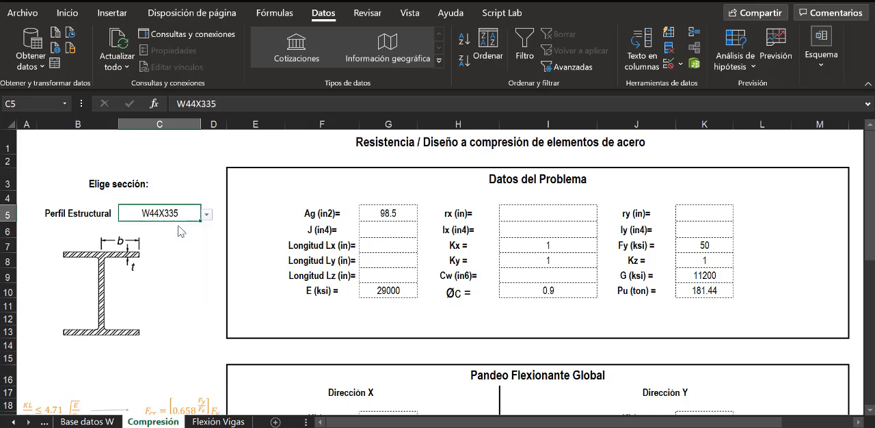
{"action": "left_click", "coordinate": [112, 422]}
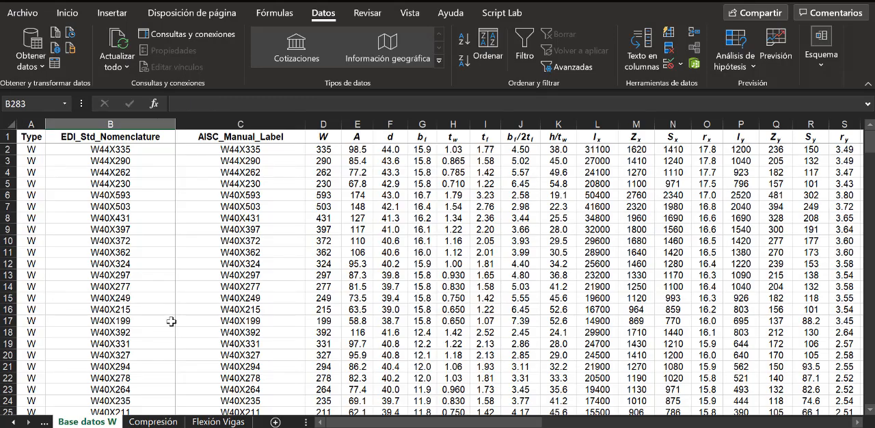
{"action": "left_click", "coordinate": [354, 152]}
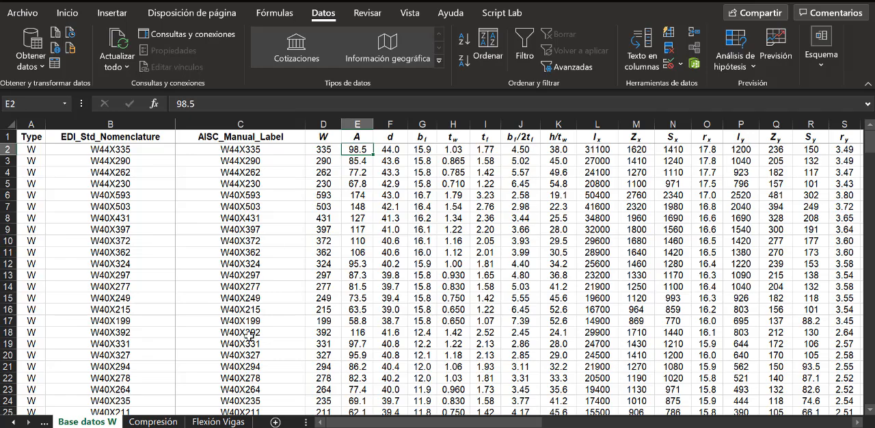
{"action": "left_click", "coordinate": [153, 422]}
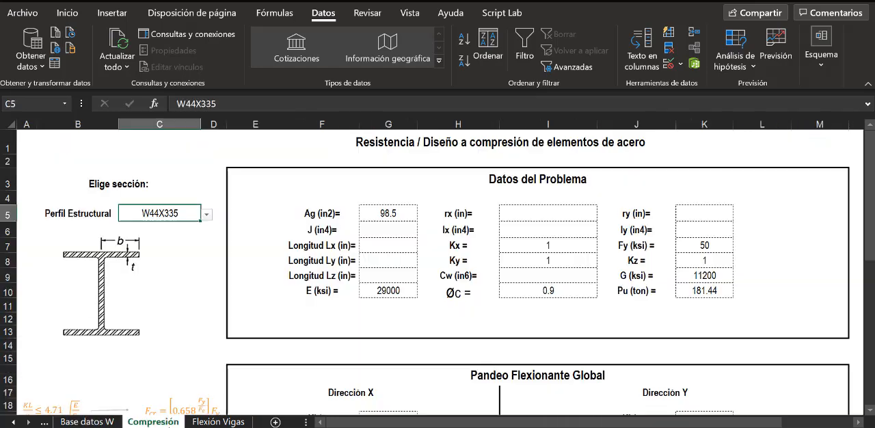
{"action": "left_click", "coordinate": [375, 215]}
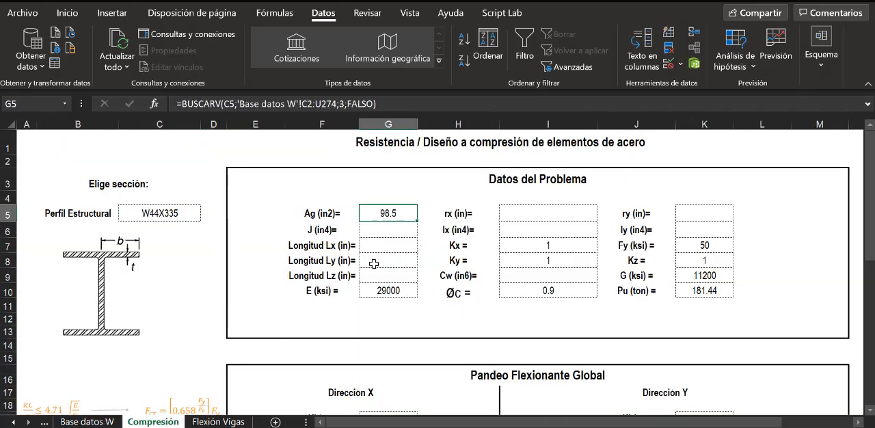
- Set the structural profile in C5 to W44X290 and check its A value on the Base datos W sheet
{"action": "left_click", "coordinate": [179, 218]}
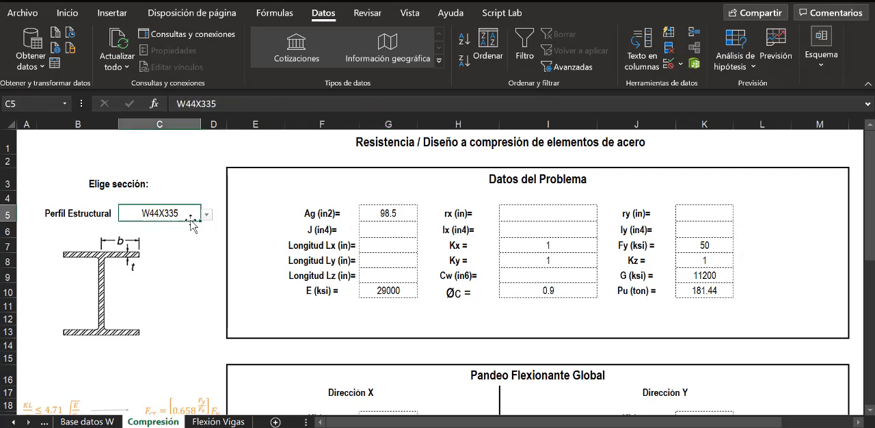
{"action": "left_click", "coordinate": [208, 216]}
{"action": "left_click", "coordinate": [179, 236]}
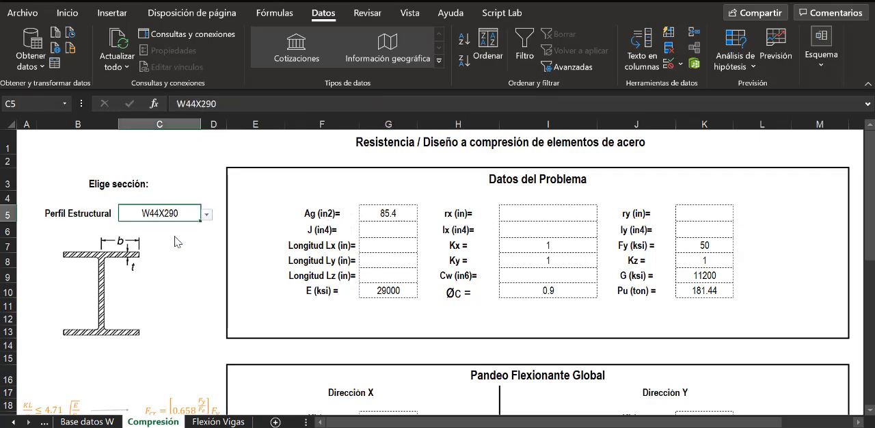
{"action": "left_click", "coordinate": [109, 422]}
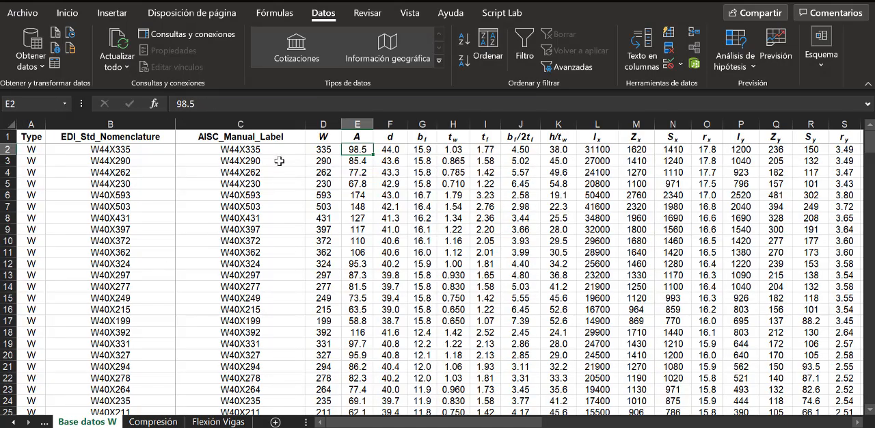
{"action": "left_click", "coordinate": [363, 162]}
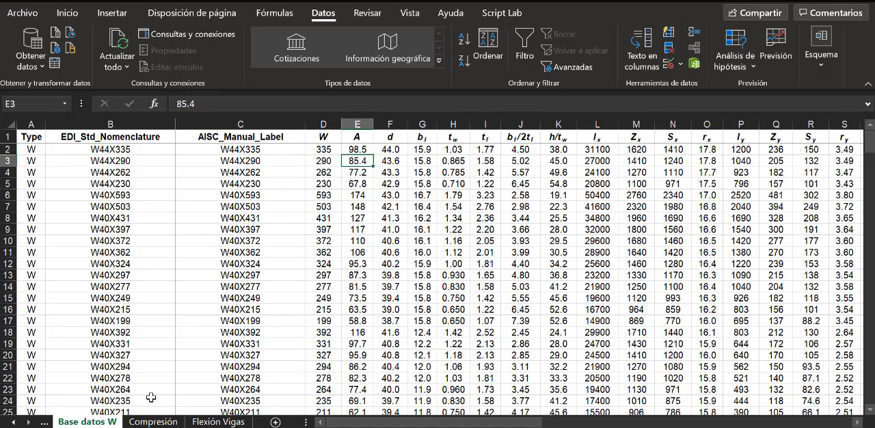
{"action": "left_click", "coordinate": [156, 421]}
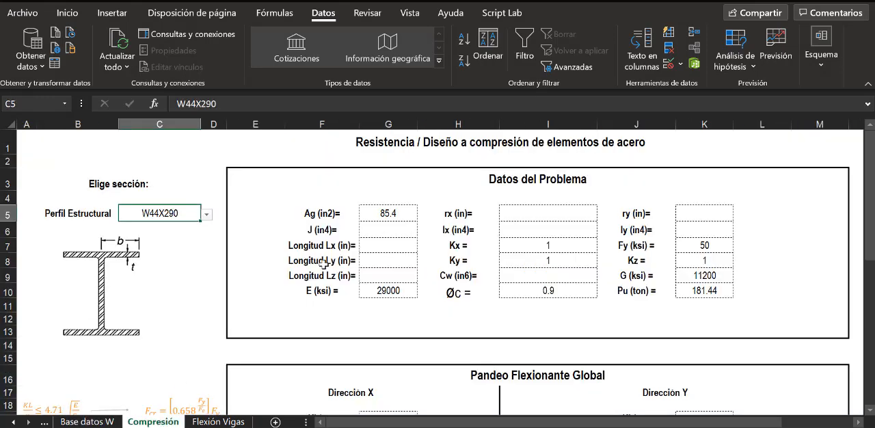
- Copy the Ag formula text from G5 into the rx cell I5 as =BUSCARV(C5;'Base datos W'!C2:U274;3;FALSO)
{"action": "left_click", "coordinate": [380, 214]}
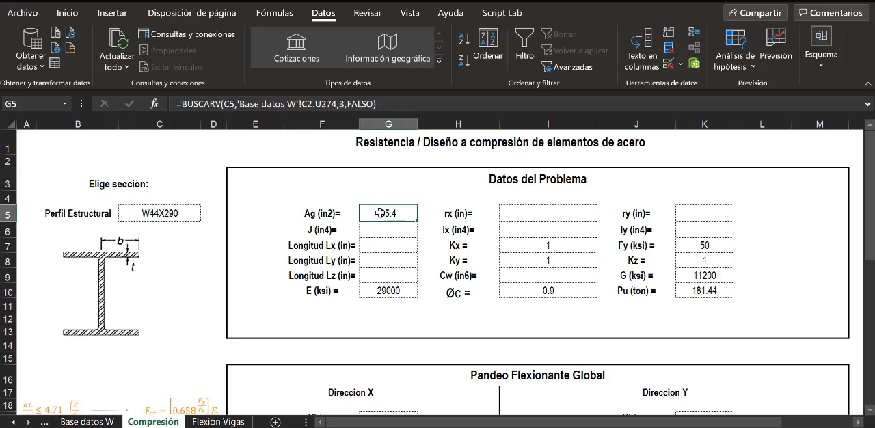
{"action": "left_click", "coordinate": [383, 103]}
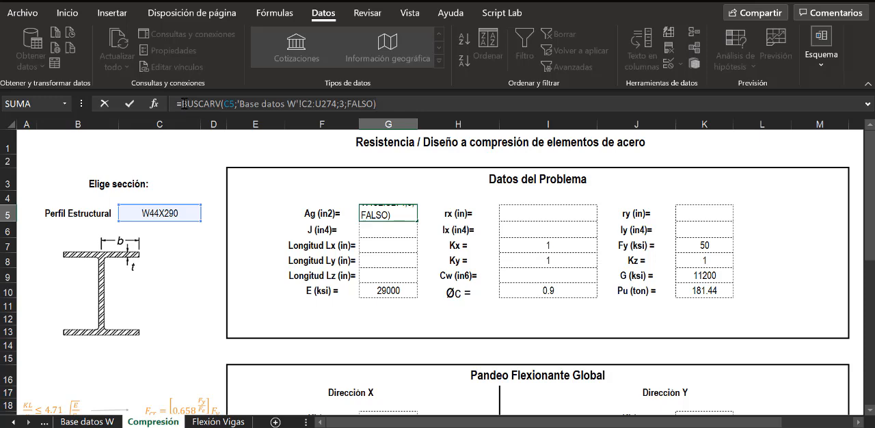
{"action": "key", "text": "Escape"}
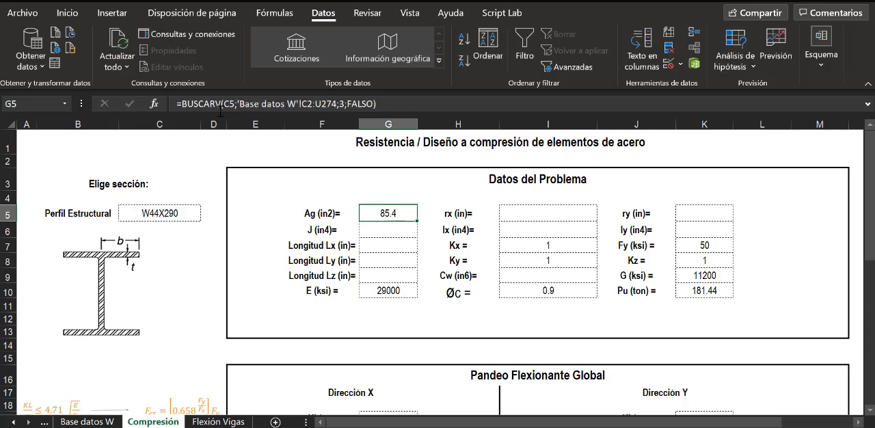
{"action": "left_click", "coordinate": [513, 214]}
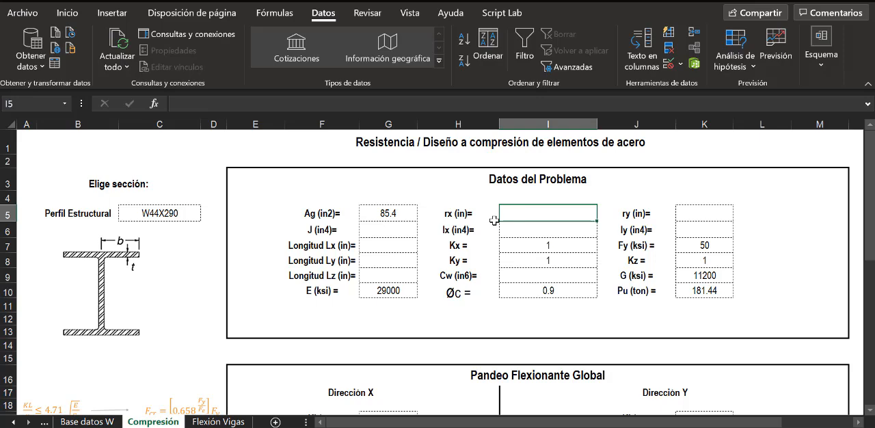
{"action": "type", "text": "="}
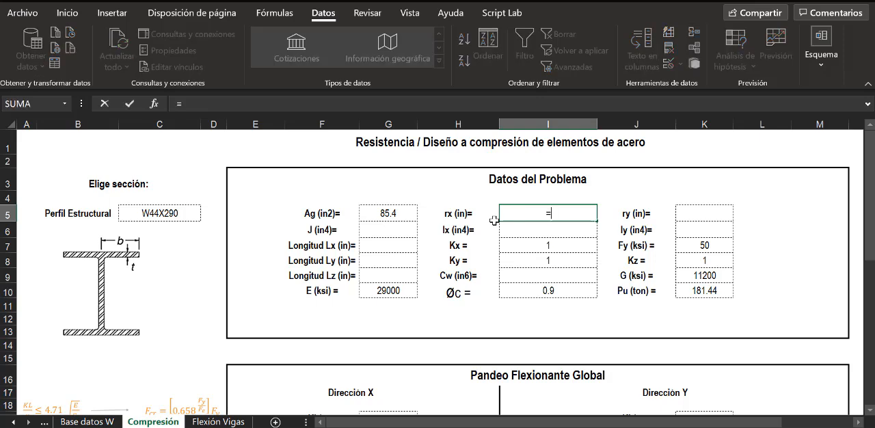
{"action": "type", "text": "BUSCARV(C5;'Base datos W'!C2:U274;3;FALSO)"}
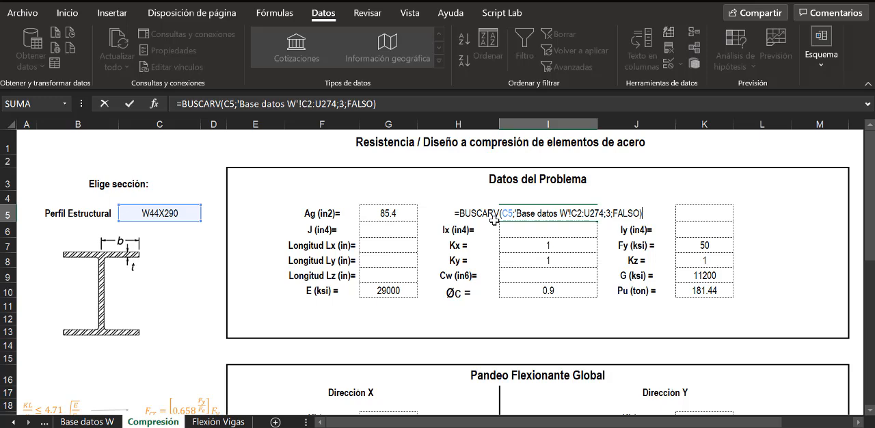
{"action": "key", "text": "Return"}
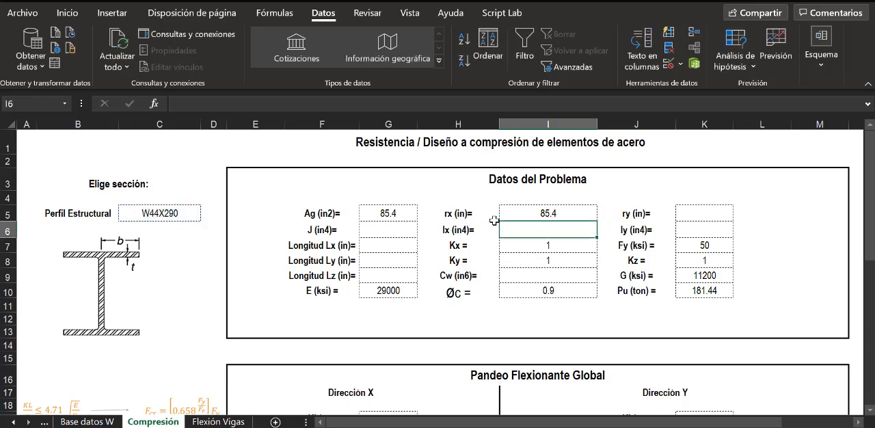
{"action": "left_click", "coordinate": [533, 217]}
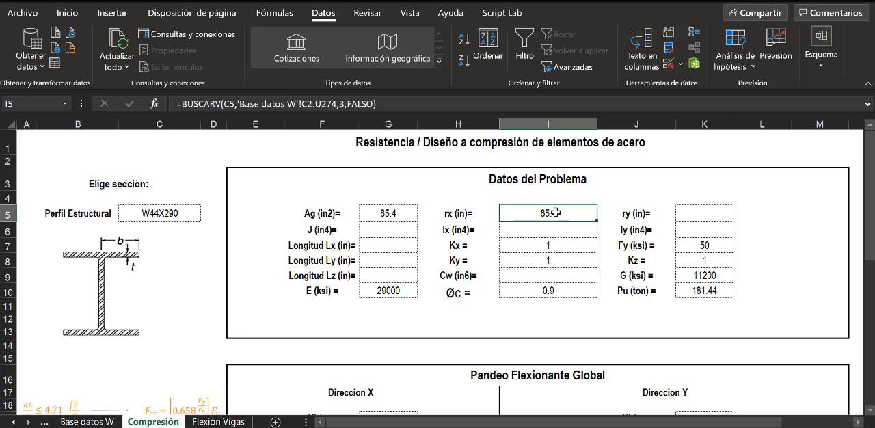
{"action": "double_click", "coordinate": [555, 213]}
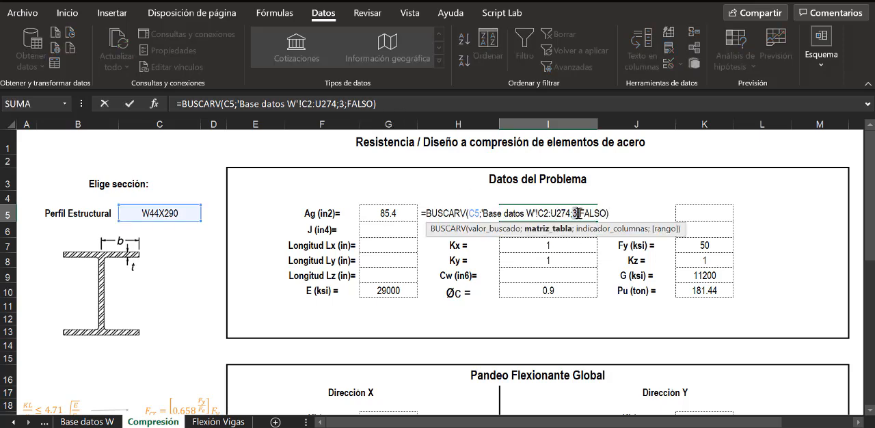
{"action": "left_click", "coordinate": [578, 213]}
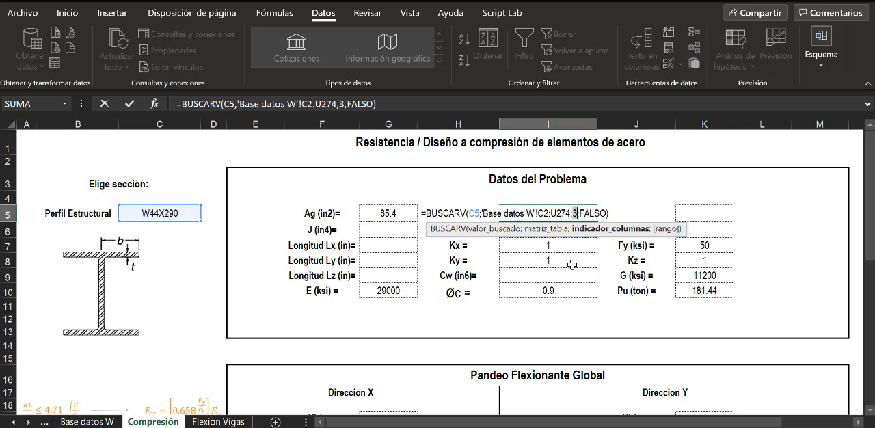
{"action": "key", "text": "Escape"}
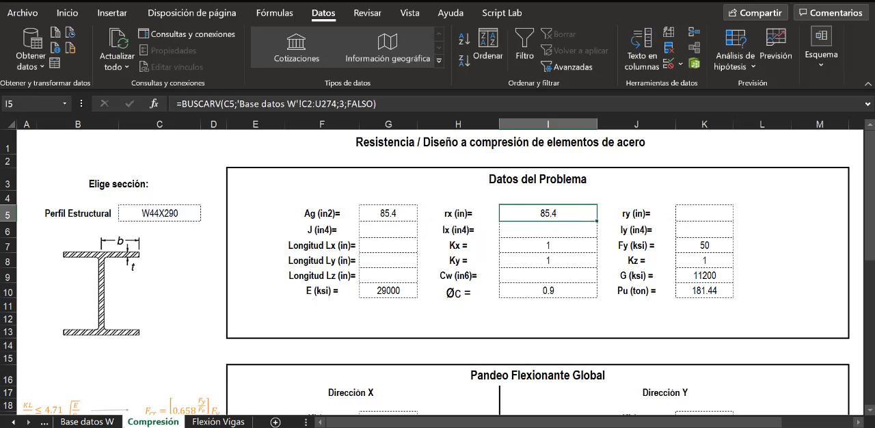
- Count the Base datos W columns from AISC_Manual_Label to rx and set the column index of the rx formula in I5 to 13
{"action": "left_click", "coordinate": [86, 421]}
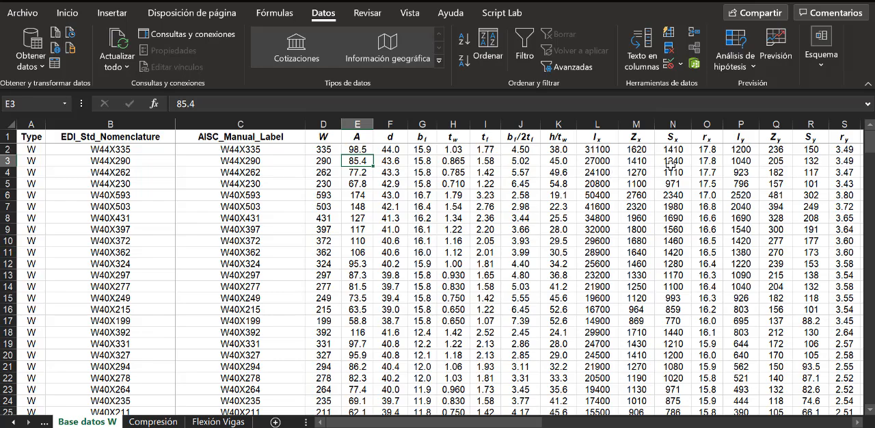
{"action": "left_click", "coordinate": [278, 123]}
{"action": "left_click_drag", "start_coordinate": [300, 124], "coordinate": [696, 121]}
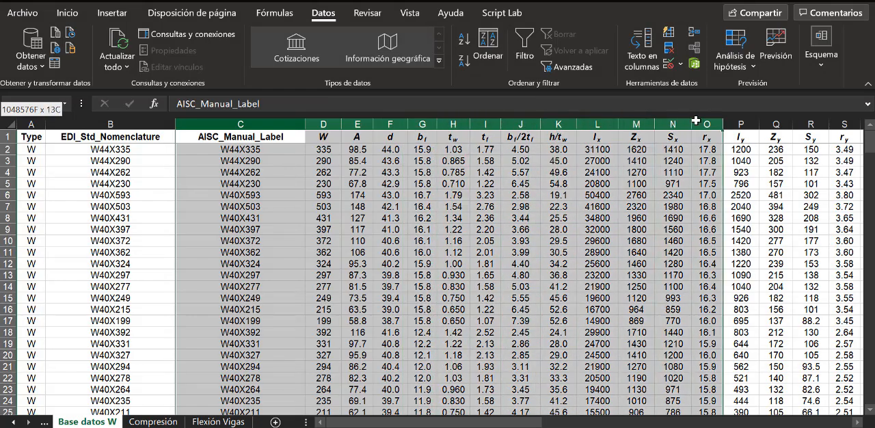
{"action": "left_click_drag", "start_coordinate": [696, 121], "coordinate": [696, 121]}
{"action": "left_click", "coordinate": [134, 422]}
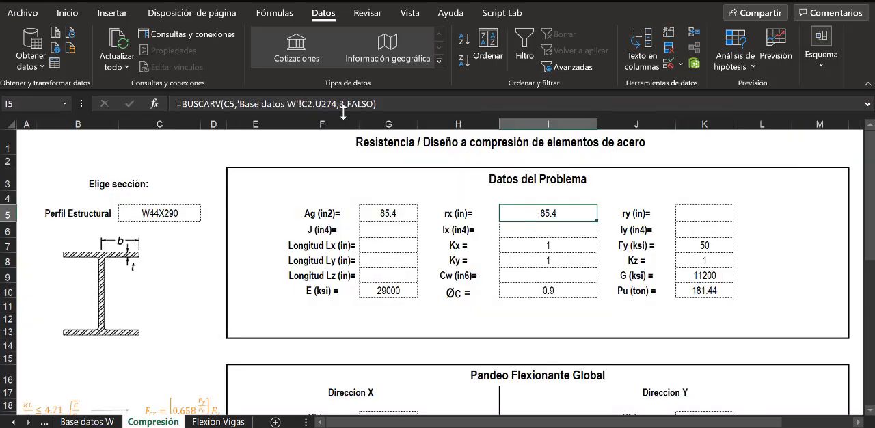
{"action": "double_click", "coordinate": [571, 216]}
{"action": "left_click", "coordinate": [578, 212]}
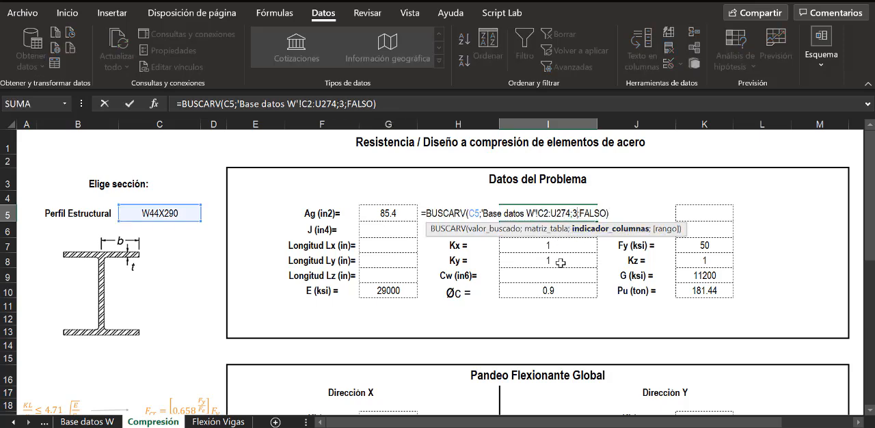
{"action": "key", "text": "BackSpace"}
{"action": "type", "text": "13"}
{"action": "key", "text": "Return"}
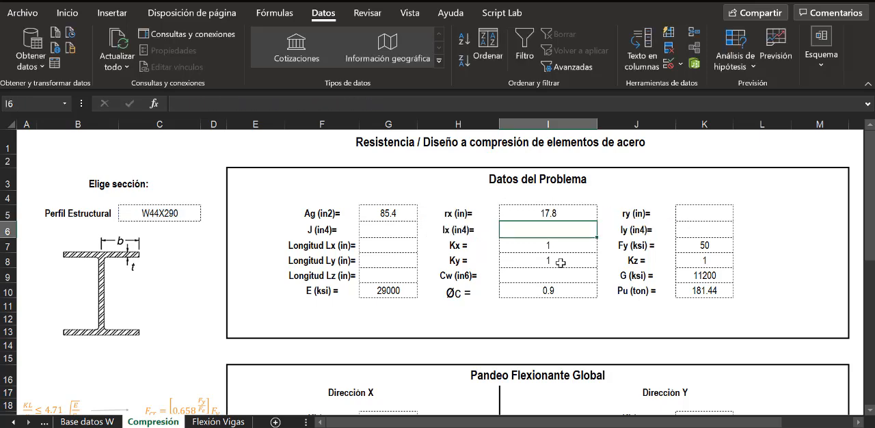
- Set the structural profile in C5 to W44X335 and check the rx result against its value on the Base datos W sheet
{"action": "left_click", "coordinate": [175, 212]}
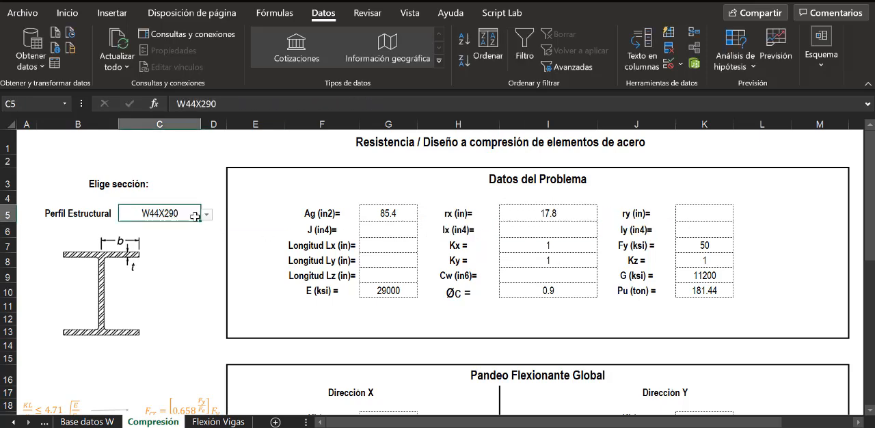
{"action": "left_click", "coordinate": [207, 214]}
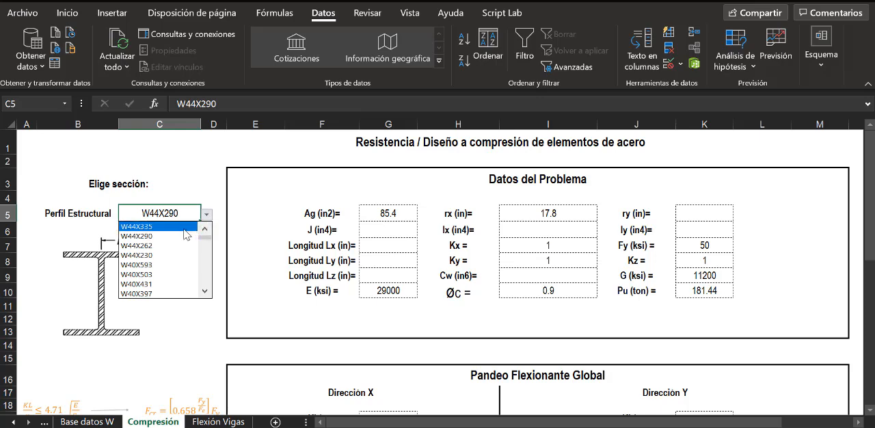
{"action": "left_click", "coordinate": [159, 226]}
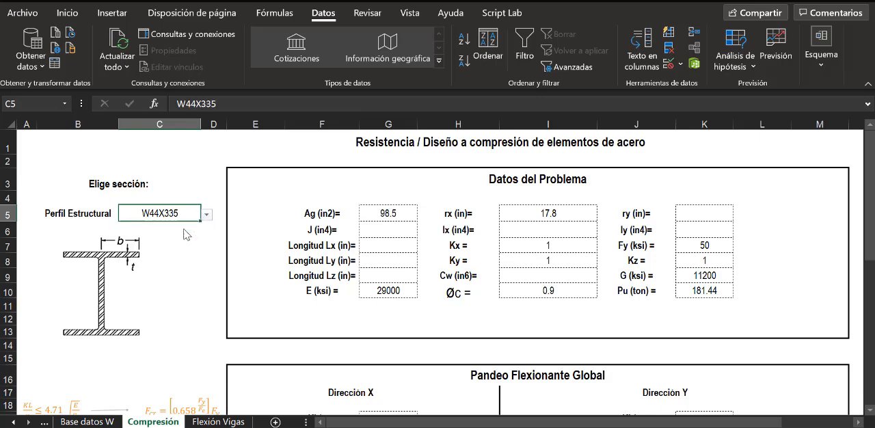
{"action": "left_click", "coordinate": [525, 216]}
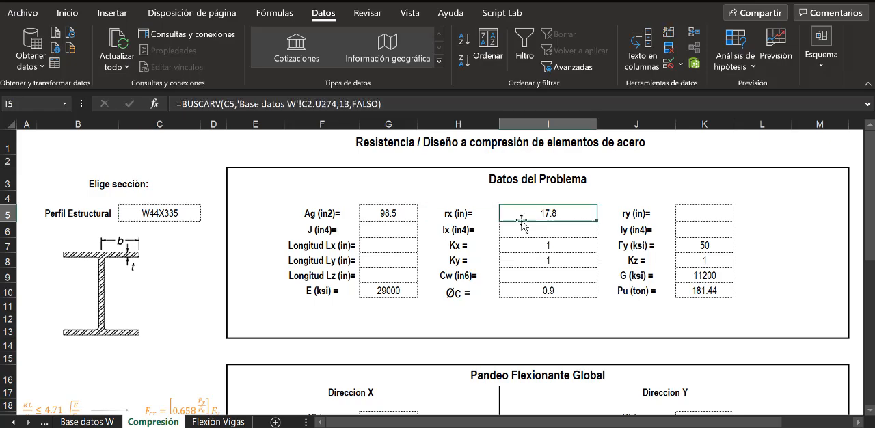
{"action": "left_click", "coordinate": [77, 422]}
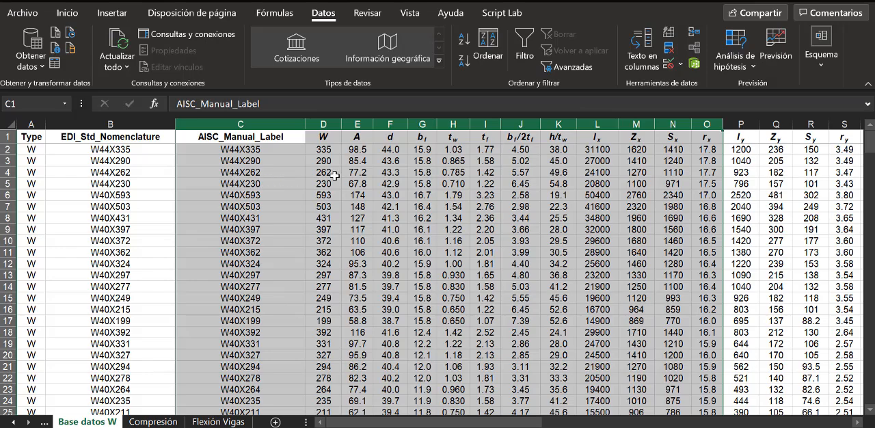
{"action": "left_click", "coordinate": [705, 150]}
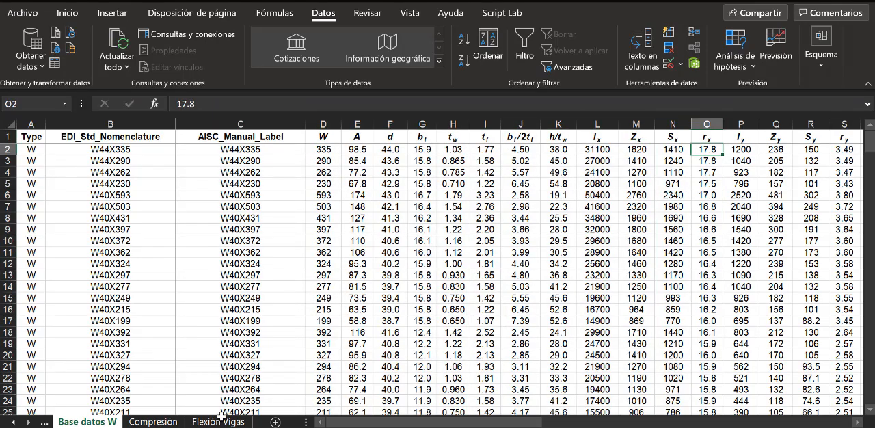
- Enter the copied formula =BUSCARV(C5;'Base datos W'!C2:U274;3;FALSO) in the ry cell K5 of the Compresión sheet
{"action": "left_click", "coordinate": [160, 422]}
{"action": "left_click", "coordinate": [704, 210]}
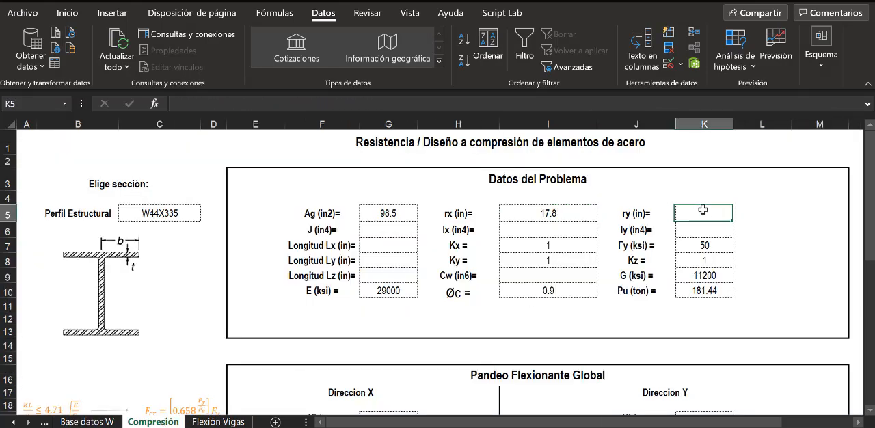
{"action": "type", "text": "="}
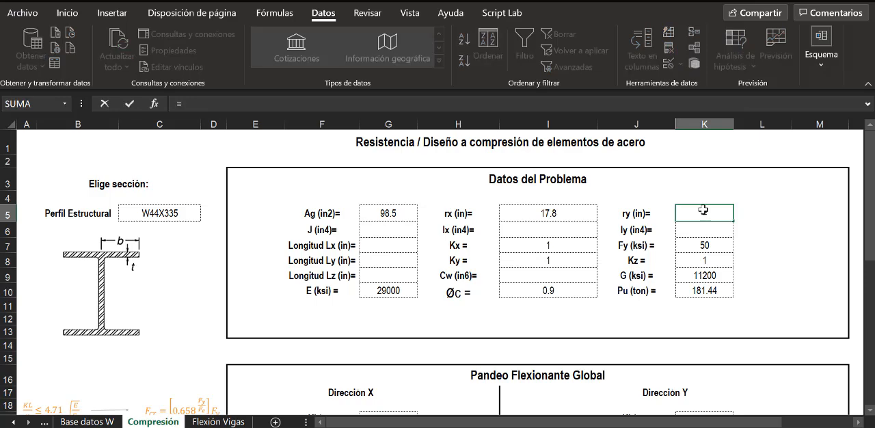
{"action": "type", "text": "BUSCARV(C5;'Base datos W'!C2:U274;3;FALSO)"}
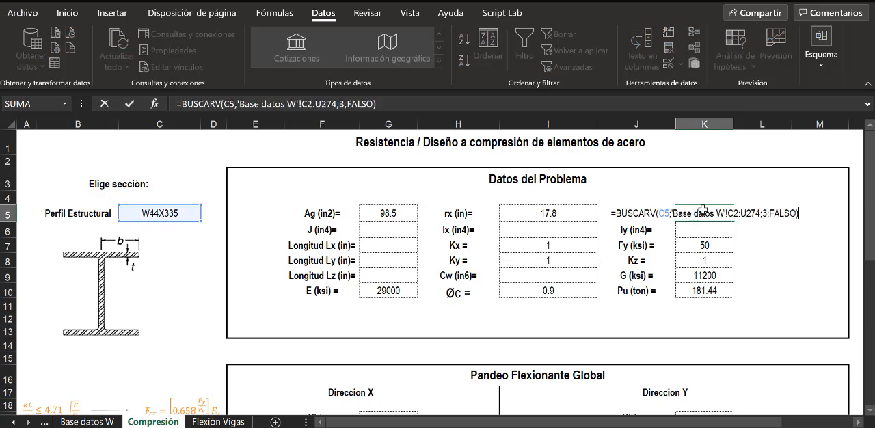
{"action": "key", "text": "Return"}
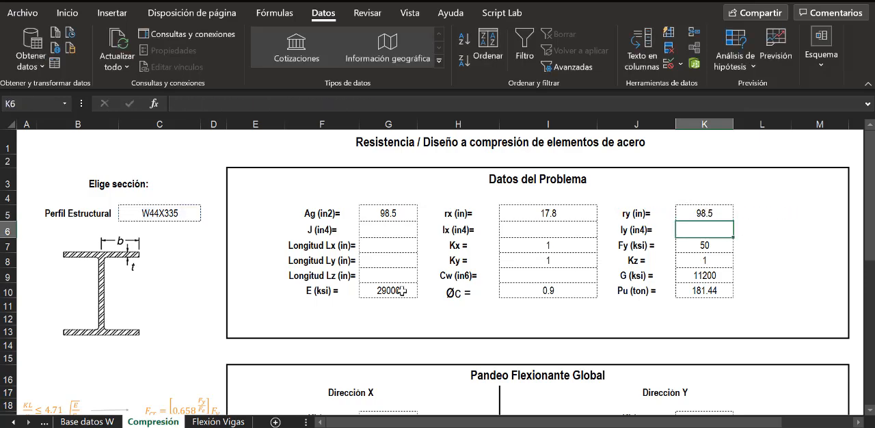
- Count the Base datos W columns from AISC_Manual_Label to ry and set the column index of the ry formula in K5 to 17
{"action": "left_click", "coordinate": [102, 422]}
{"action": "left_click", "coordinate": [280, 123]}
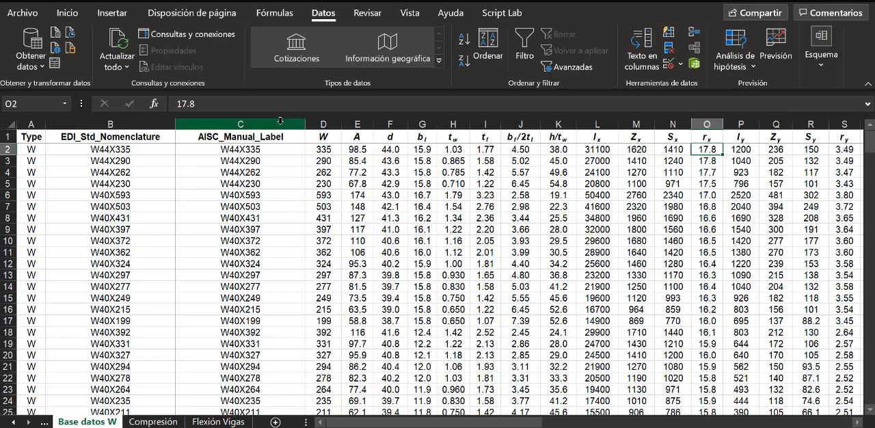
{"action": "left_click_drag", "start_coordinate": [280, 121], "coordinate": [840, 123]}
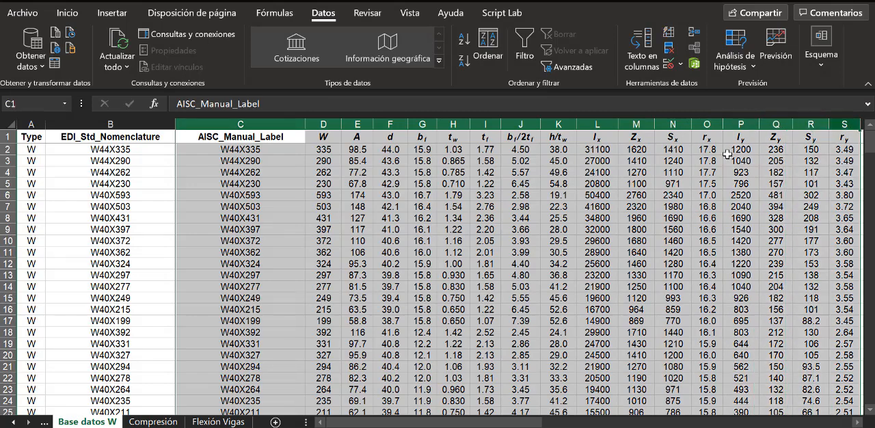
{"action": "left_click", "coordinate": [142, 423]}
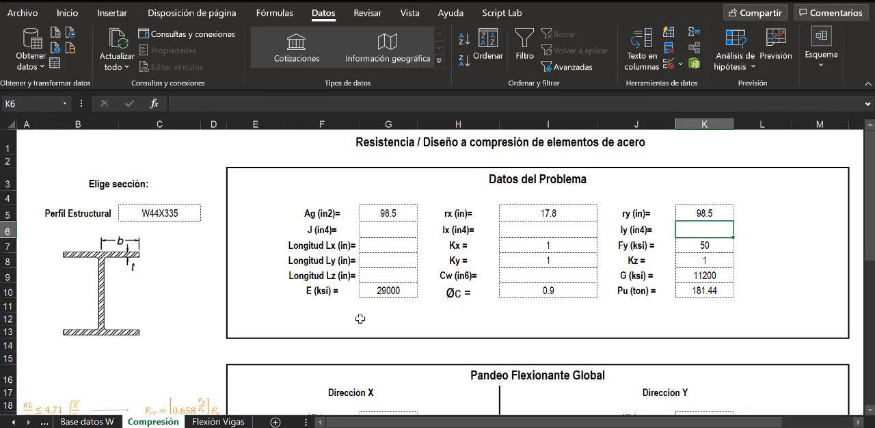
{"action": "left_click", "coordinate": [718, 213]}
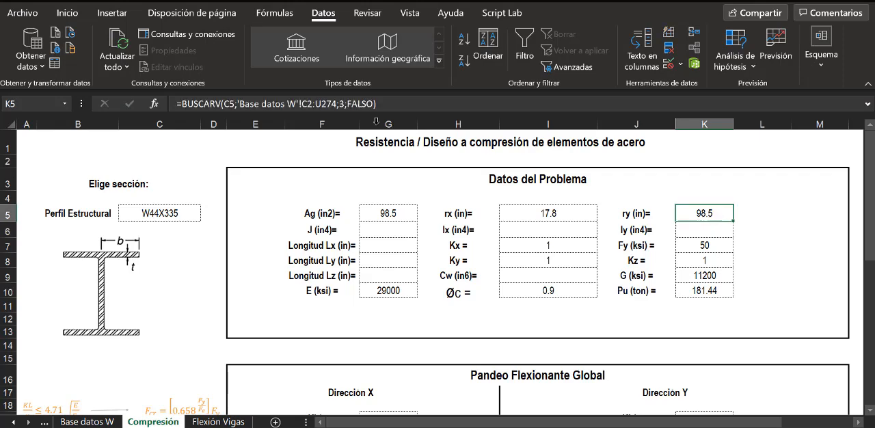
{"action": "double_click", "coordinate": [688, 213]}
{"action": "left_click", "coordinate": [752, 213]}
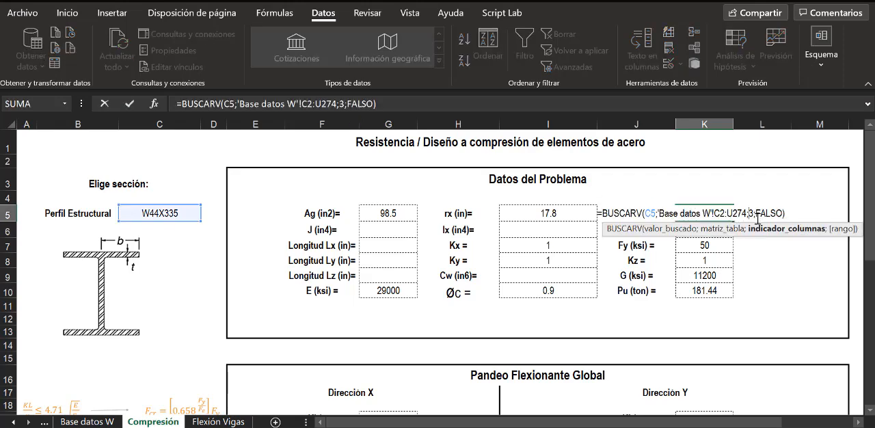
{"action": "key", "text": "BackSpace"}
{"action": "type", "text": "17"}
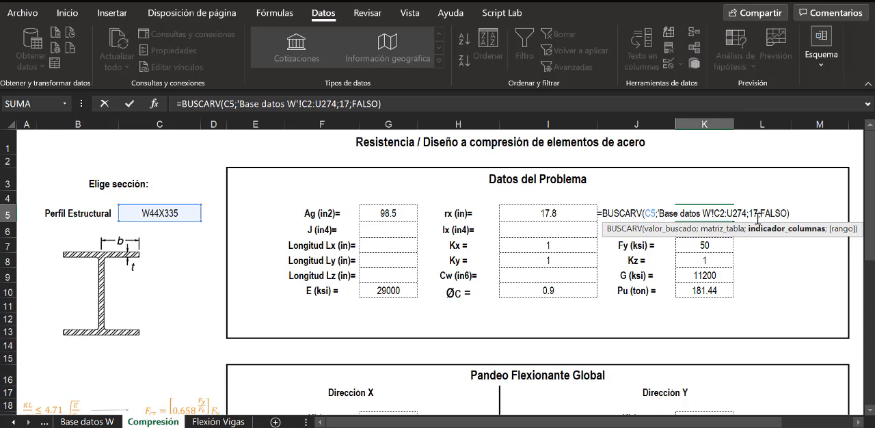
{"action": "key", "text": "Return"}
- Compare the ry result in K5 with the ry value of W44X335 on the Base datos W sheet
{"action": "left_click", "coordinate": [718, 213]}
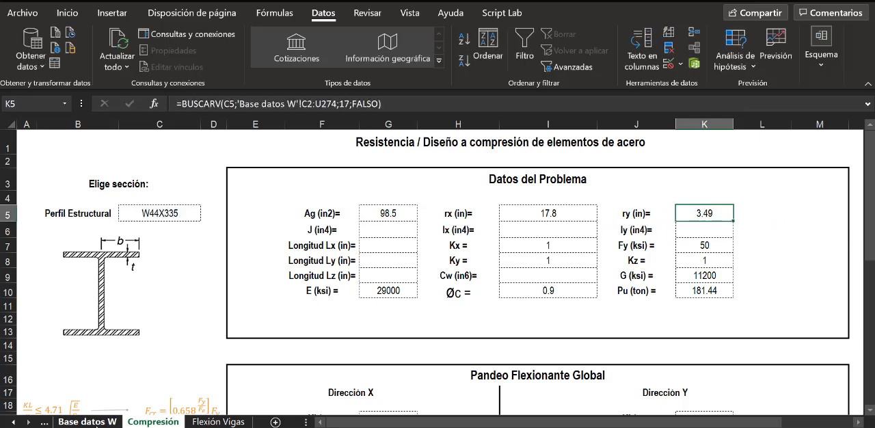
{"action": "left_click", "coordinate": [96, 422]}
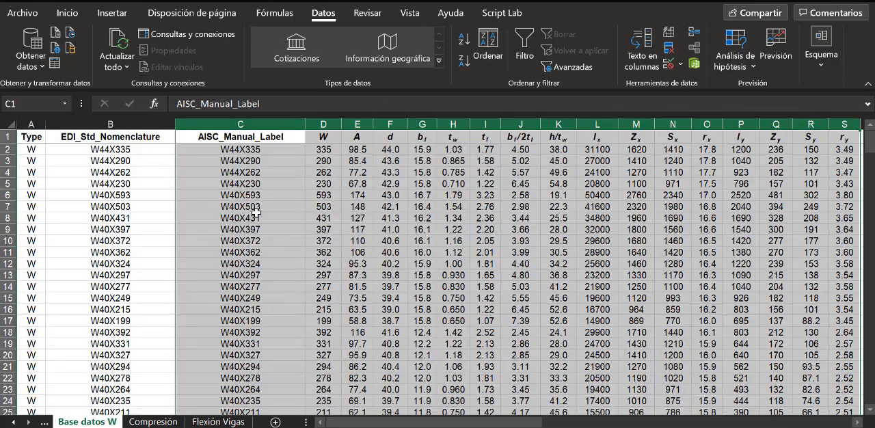
{"action": "left_click", "coordinate": [9, 149]}
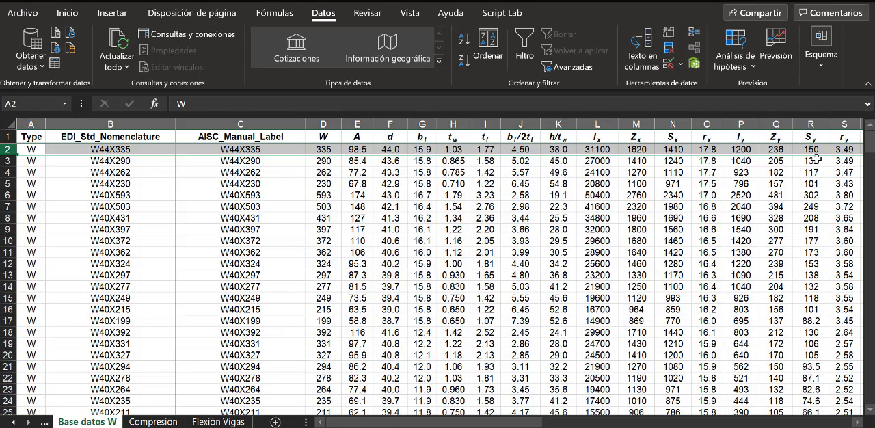
{"action": "left_click", "coordinate": [849, 152]}
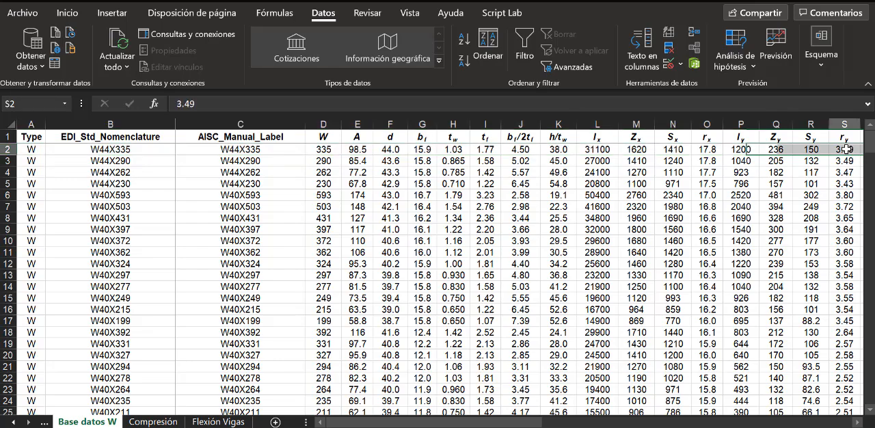
- Enter the copied formula =BUSCARV(C5;'Base datos W'!C2:U274;3;FALSO) in the Ix cell I6 of the Compresión sheet
{"action": "left_click", "coordinate": [153, 421]}
{"action": "left_click", "coordinate": [530, 230]}
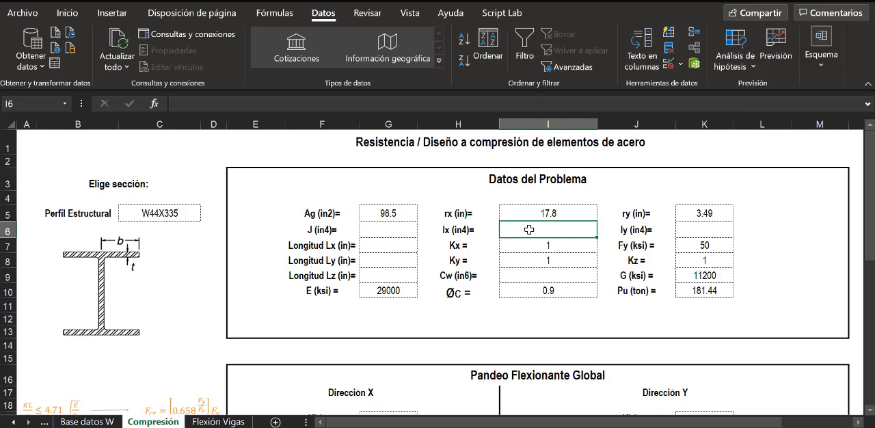
{"action": "type", "text": "="}
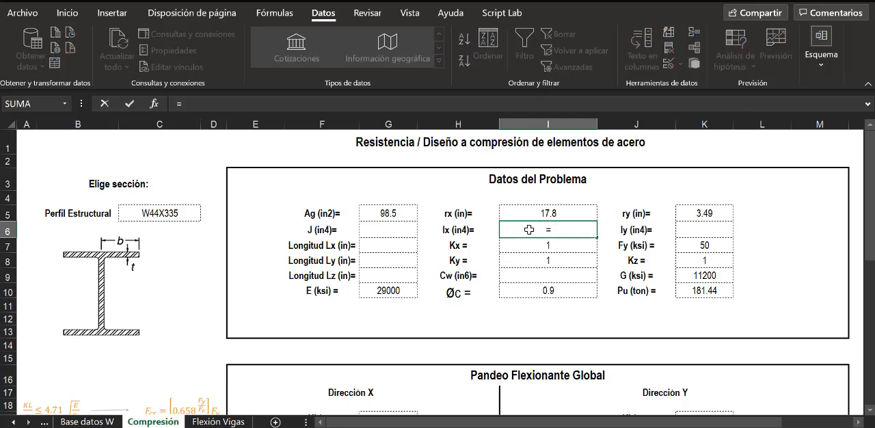
{"action": "type", "text": "BUSCARV(C5;'Base datos W'!C2:U274;3;FALSO)"}
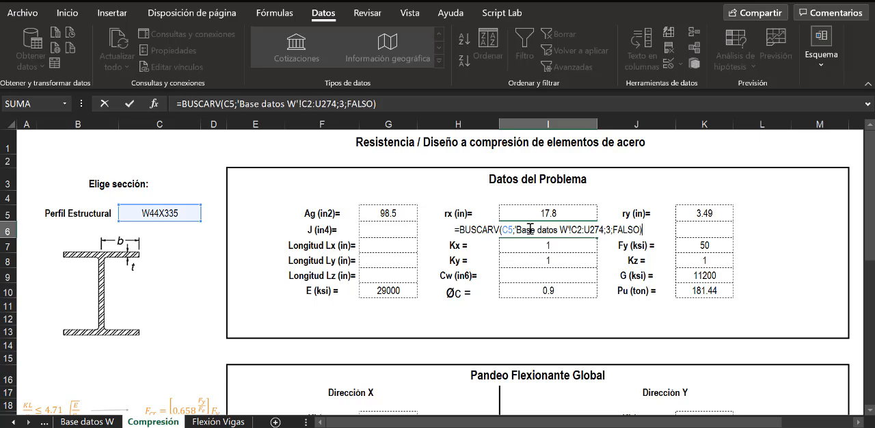
{"action": "key", "text": "Return"}
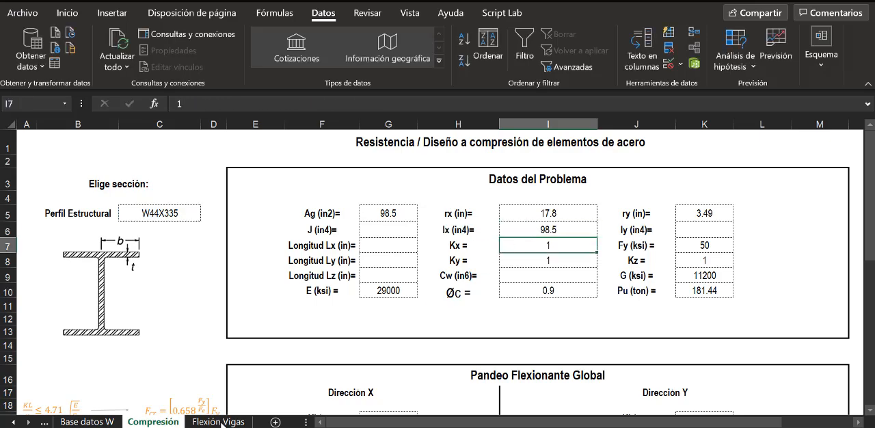
- Count the Base datos W columns from AISC_Manual_Label to Ix and set the column index of the Ix formula in I6 to 10
{"action": "left_click", "coordinate": [94, 422]}
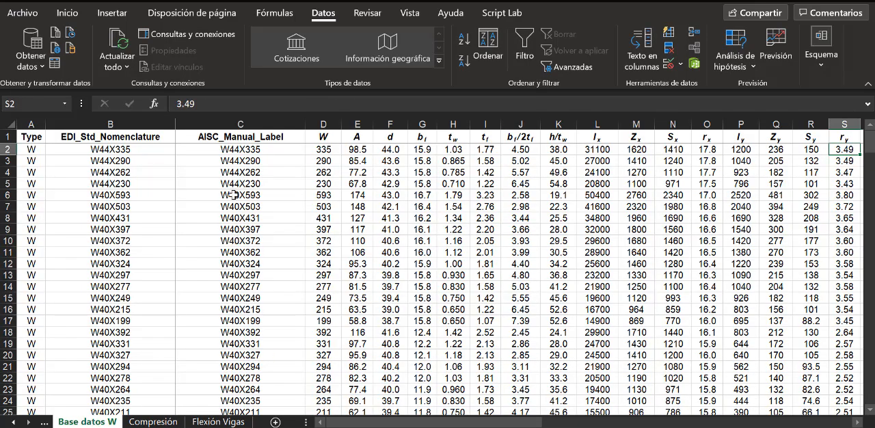
{"action": "left_click", "coordinate": [258, 123]}
{"action": "left_click_drag", "start_coordinate": [257, 123], "coordinate": [590, 129]}
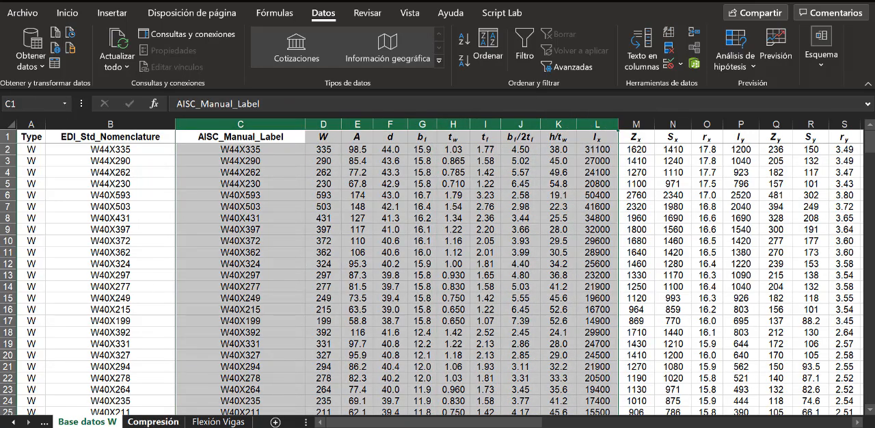
{"action": "left_click", "coordinate": [153, 422]}
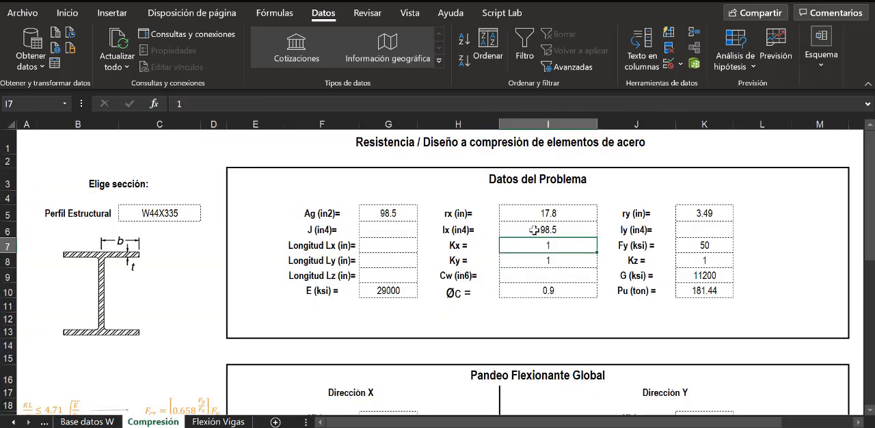
{"action": "left_click", "coordinate": [534, 230]}
{"action": "double_click", "coordinate": [547, 230]}
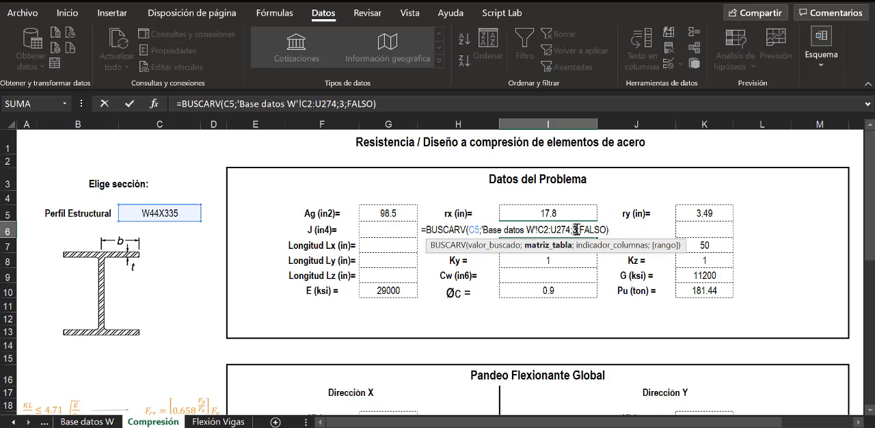
{"action": "type", "text": "10"}
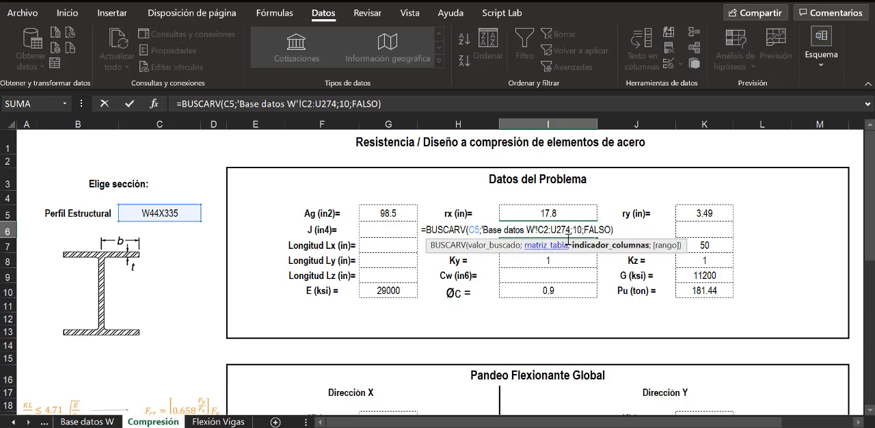
{"action": "key", "text": "Return"}
{"action": "left_click", "coordinate": [558, 229]}
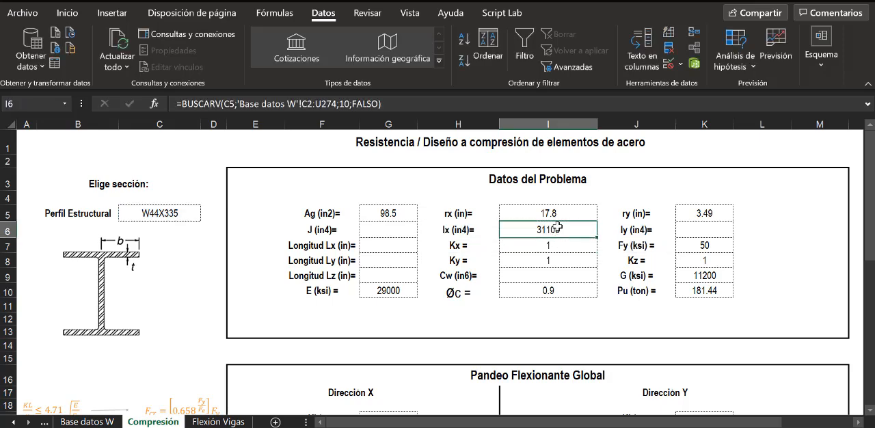
- Enter the copied formula =BUSCARV(C5;'Base datos W'!C2:U274;3;FALSO) in the Iy cell K6 of the Compresión sheet
{"action": "left_click", "coordinate": [691, 228]}
{"action": "type", "text": "="}
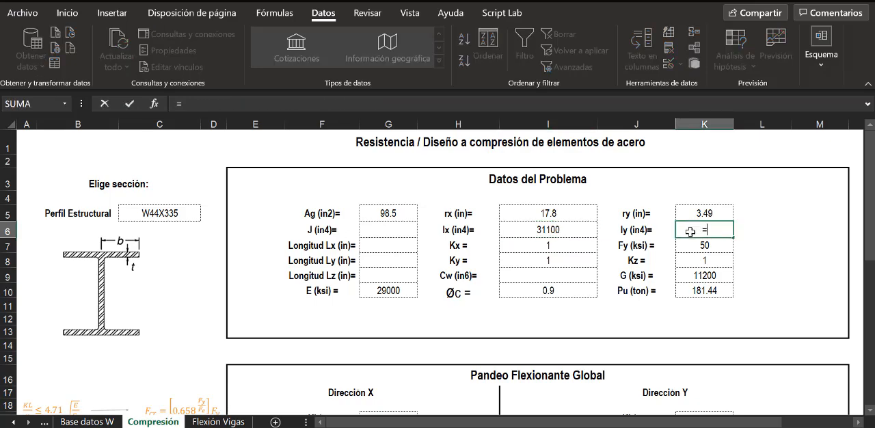
{"action": "type", "text": "BUSCARV(C5;'Base datos W'!C2:U274;3;FALSO)"}
{"action": "key", "text": "Return"}
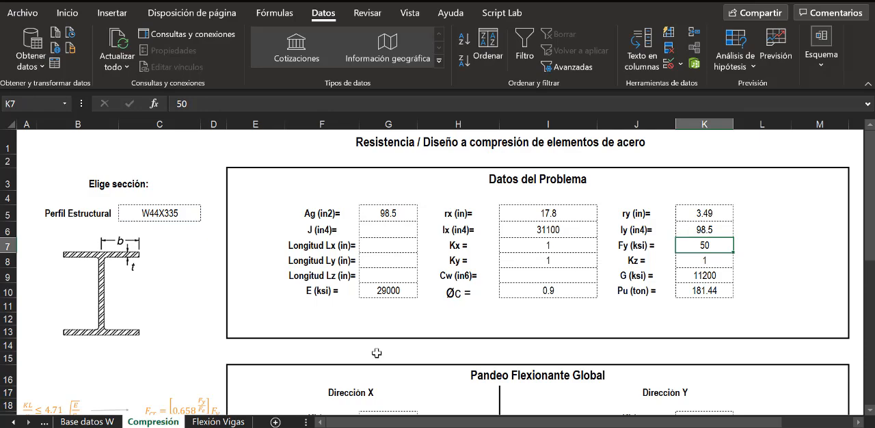
- Count the Base datos W columns from AISC_Manual_Label to Iy and set the column index of the Iy formula in K6 to 14
{"action": "left_click", "coordinate": [98, 421]}
{"action": "left_click_drag", "start_coordinate": [254, 125], "coordinate": [735, 128]}
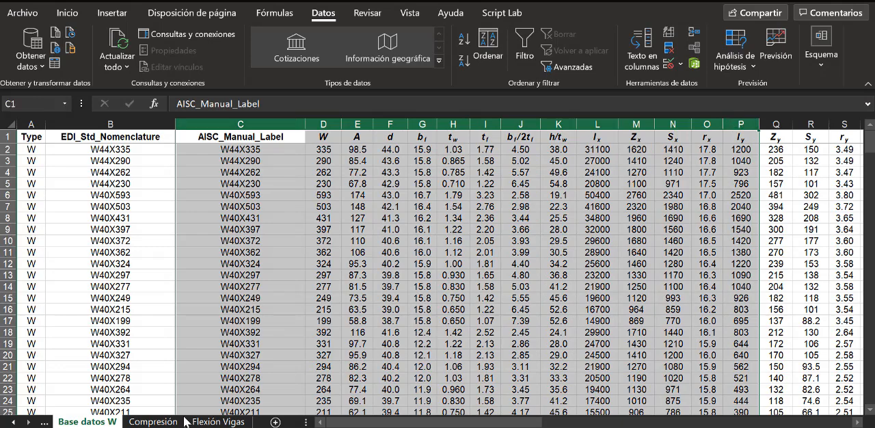
{"action": "left_click", "coordinate": [153, 422]}
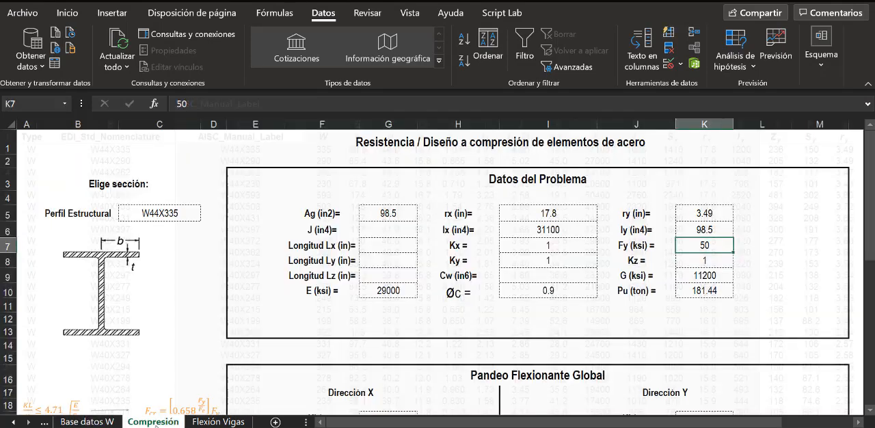
{"action": "left_click", "coordinate": [699, 230]}
{"action": "double_click", "coordinate": [699, 229]}
{"action": "left_click", "coordinate": [754, 230]}
{"action": "key", "text": "BackSpace"}
{"action": "type", "text": "14"}
{"action": "key", "text": "Return"}
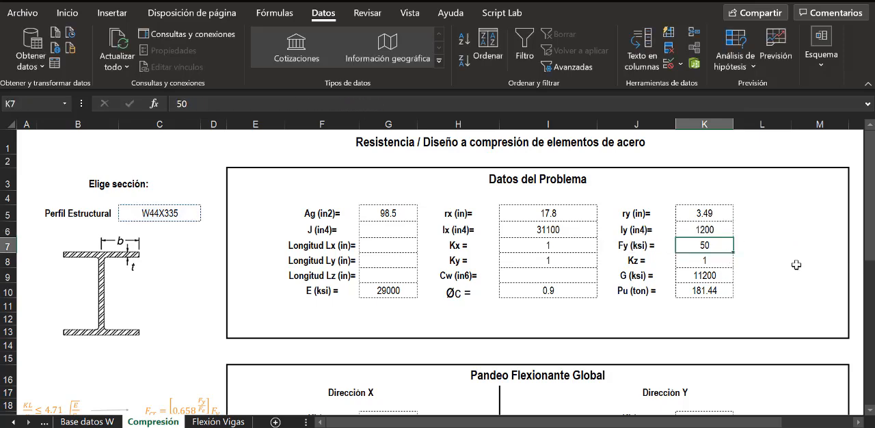
- Compare the Ix formula in I6 with the Iy formula in K6
{"action": "left_click", "coordinate": [589, 231]}
{"action": "left_click", "coordinate": [692, 231]}
{"action": "left_click", "coordinate": [573, 232]}
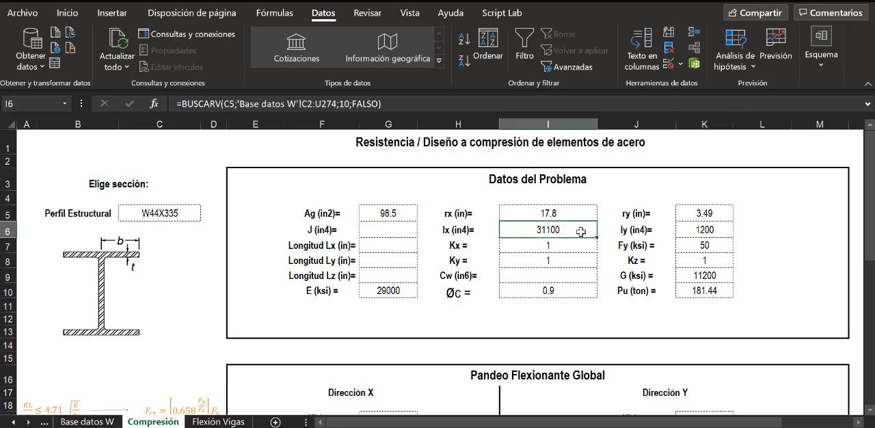
{"action": "left_click", "coordinate": [711, 231]}
{"action": "left_click", "coordinate": [573, 231]}
{"action": "left_click", "coordinate": [702, 231]}
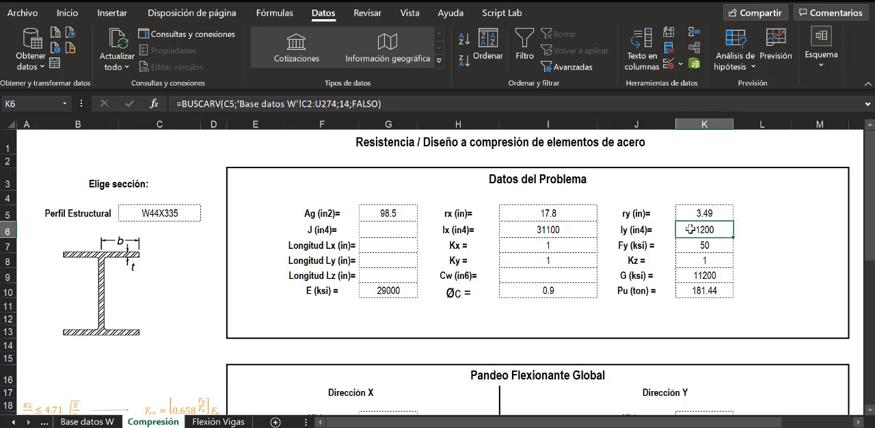
- Enter the copied formula =BUSCARV(C5;'Base datos W'!C2:U274;3;FALSO) in the J cell G6 of the Compresión sheet
{"action": "left_click", "coordinate": [406, 233]}
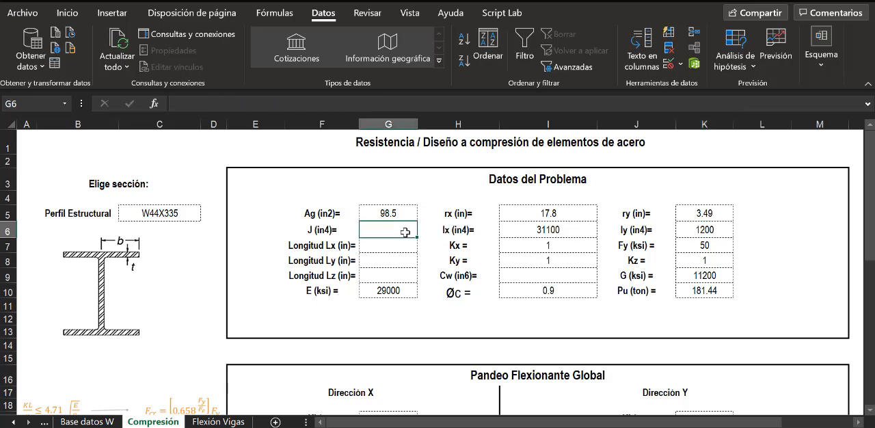
{"action": "type", "text": "="}
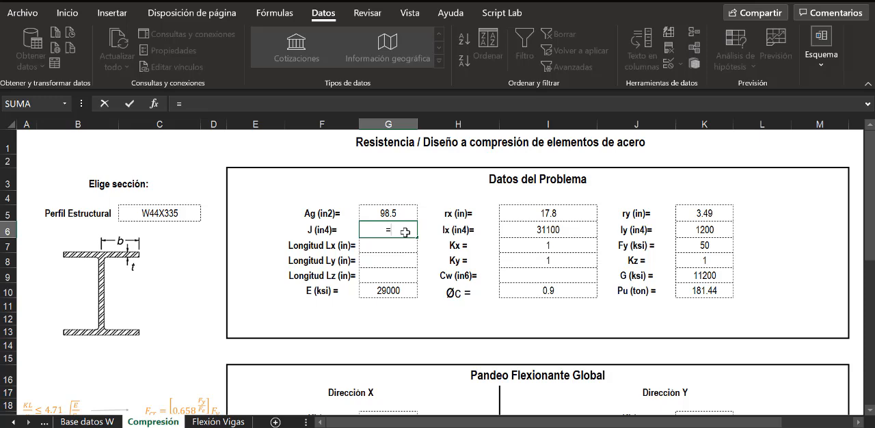
{"action": "type", "text": "BUSCARV(C5;'Base datos W'!C2:U274;3;FALSO)"}
{"action": "key", "text": "Return"}
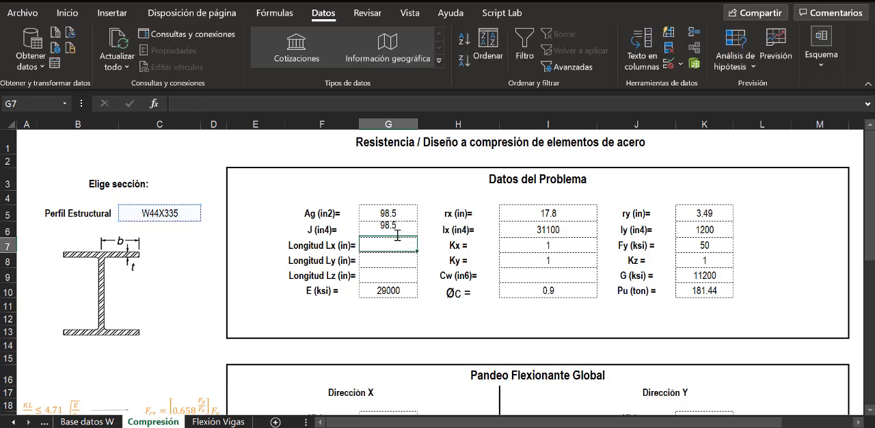
- Count the Base datos W columns from AISC_Manual_Label to J and set the column index of the J formula in G6 to 18
{"action": "left_click", "coordinate": [87, 422]}
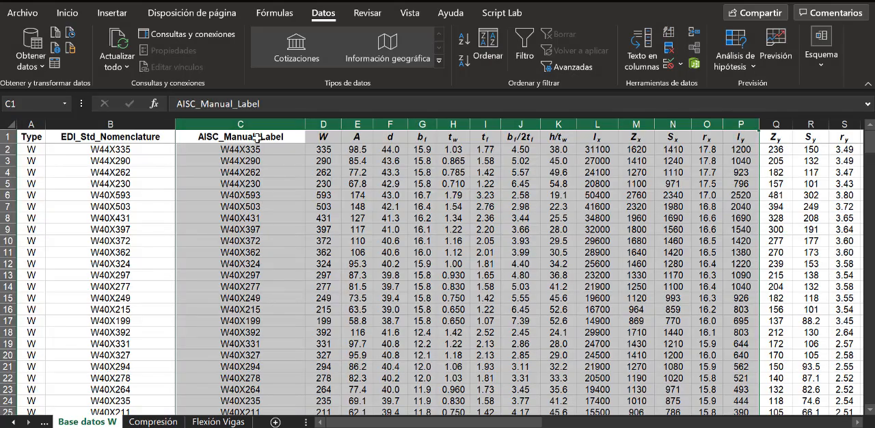
{"action": "left_click_drag", "start_coordinate": [253, 124], "coordinate": [722, 121]}
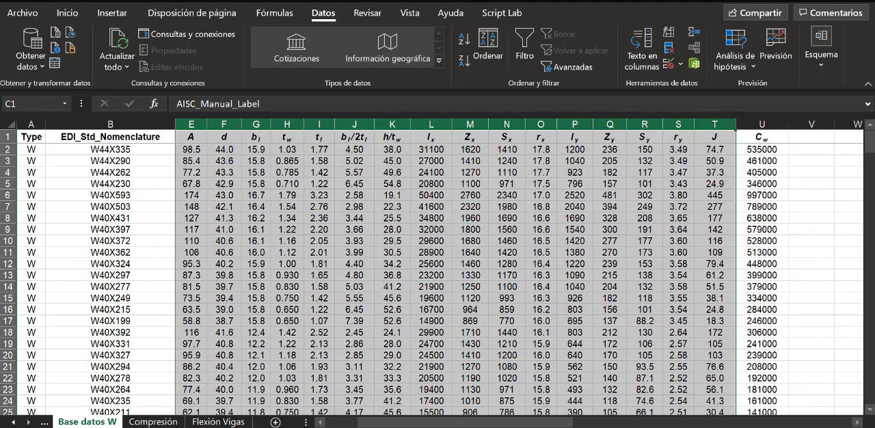
{"action": "left_click", "coordinate": [153, 422]}
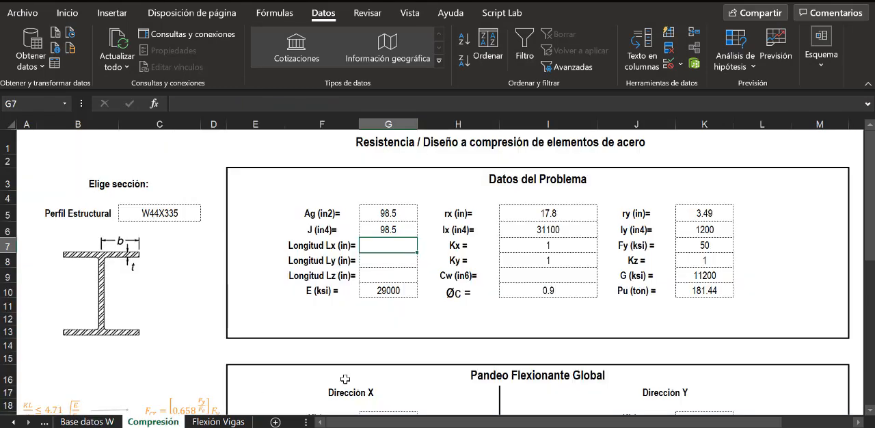
{"action": "double_click", "coordinate": [402, 231]}
{"action": "left_click", "coordinate": [443, 230]}
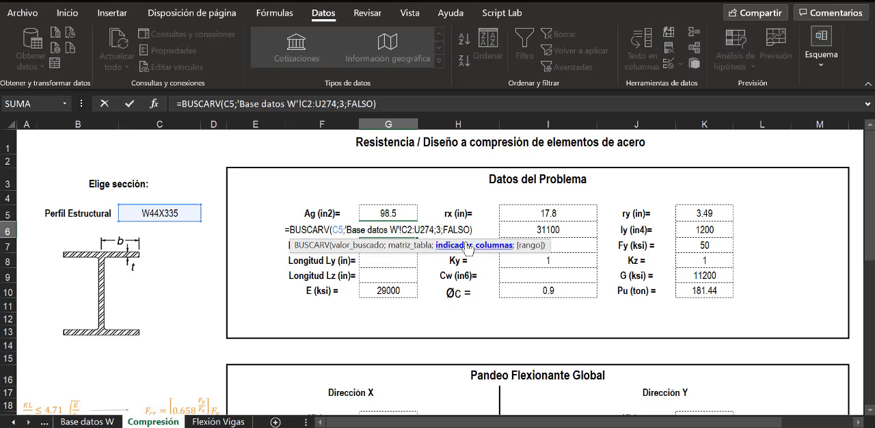
{"action": "key", "text": "BackSpace"}
{"action": "type", "text": "18"}
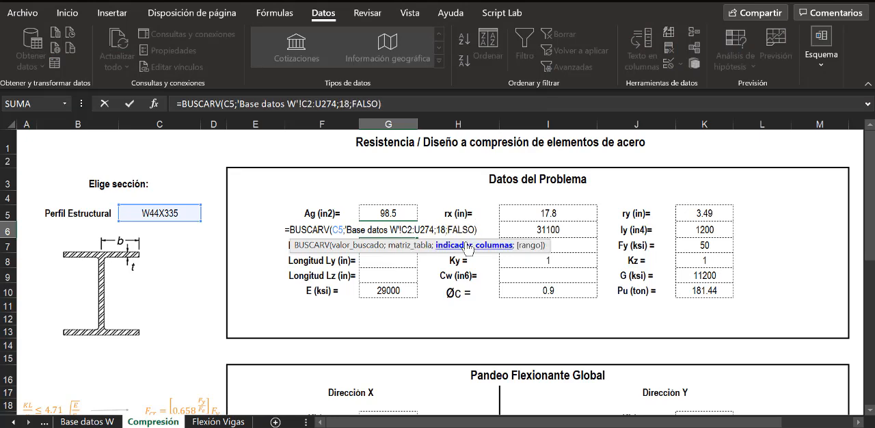
{"action": "key", "text": "Return"}
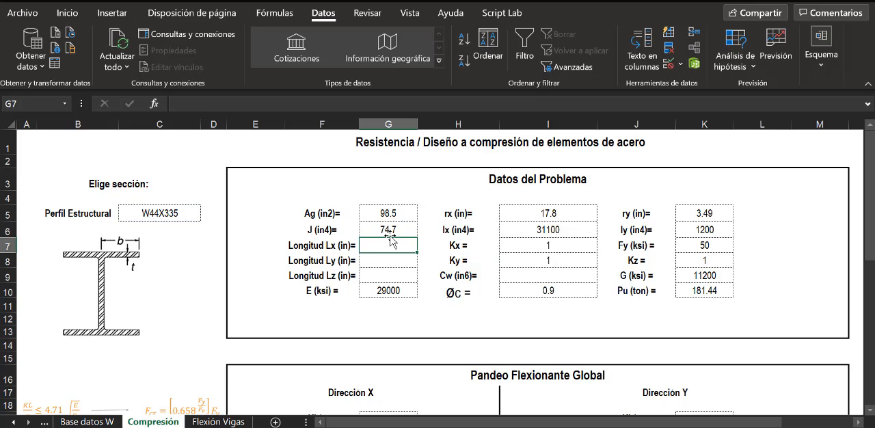
- Enter the copied formula =BUSCARV(C5;'Base datos W'!C2:U274;3;FALSO) in the Cw cell I9 of the Compresión sheet
{"action": "left_click", "coordinate": [533, 276]}
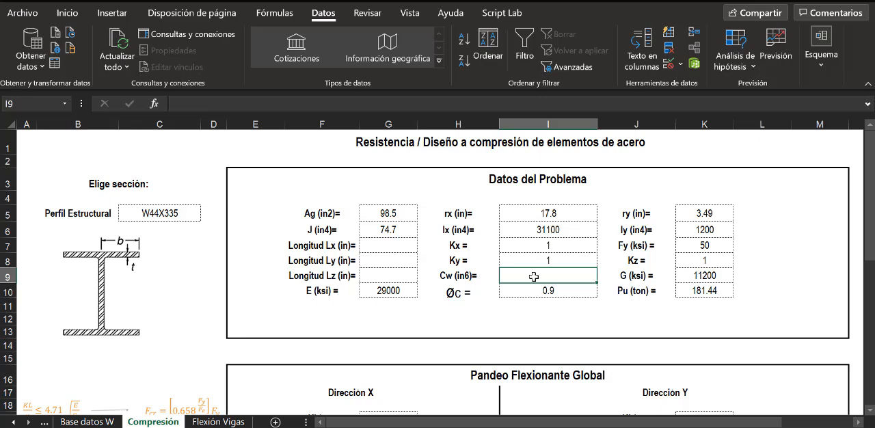
{"action": "type", "text": "="}
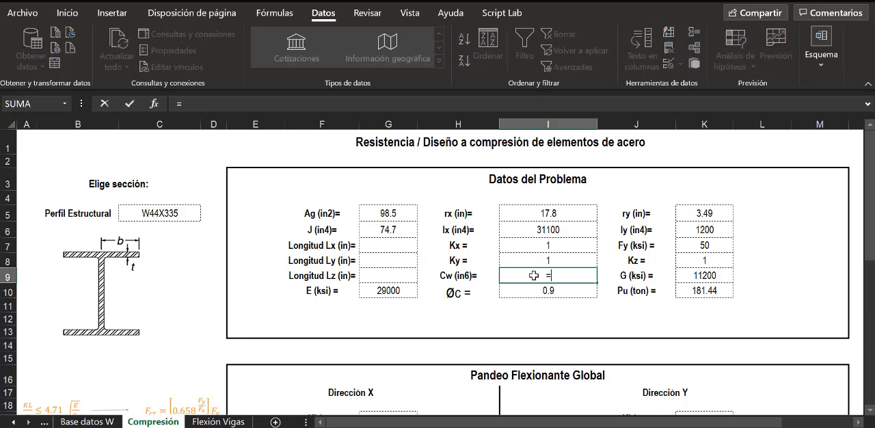
{"action": "type", "text": "BUSCARV(C5;'Base datos W'!C2:U274;3;FALSO)"}
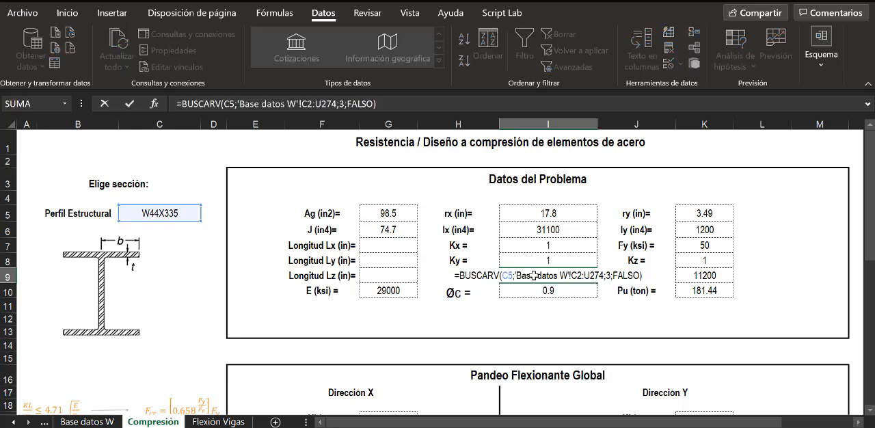
{"action": "key", "text": "Return"}
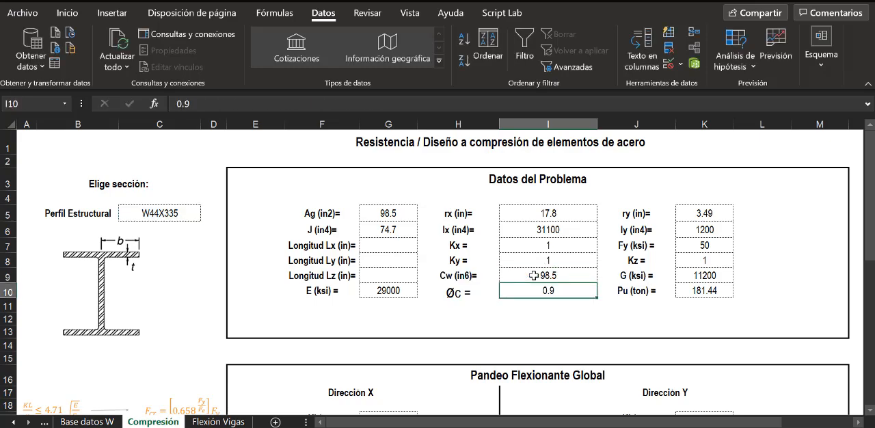
- Count the Base datos W columns from AISC_Manual_Label to Cw and set the column index of the Cw formula in I9 to 19
{"action": "left_click", "coordinate": [103, 422]}
{"action": "left_click_drag", "start_coordinate": [479, 421], "coordinate": [448, 422]}
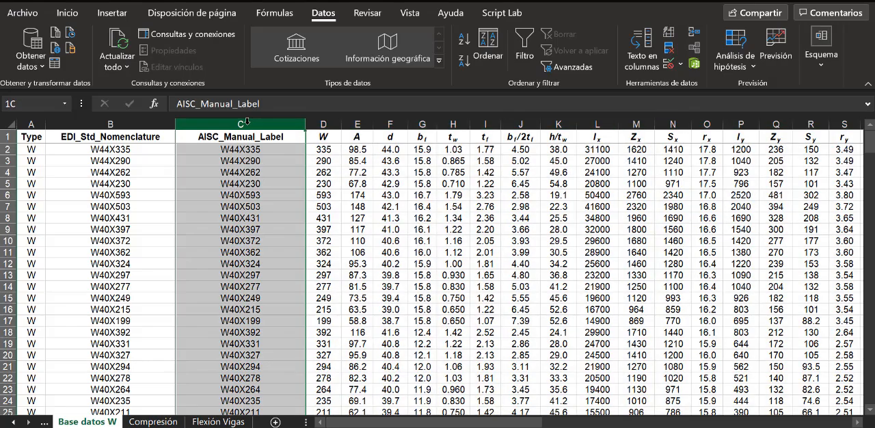
{"action": "left_click_drag", "start_coordinate": [246, 122], "coordinate": [764, 125]}
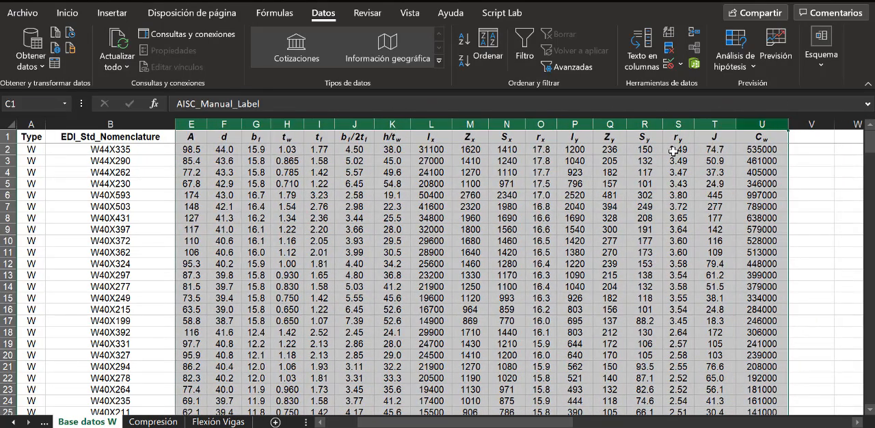
{"action": "left_click", "coordinate": [153, 421]}
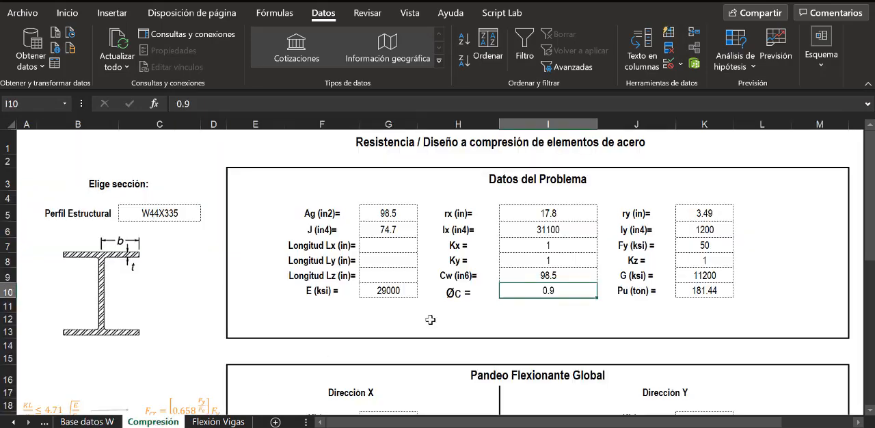
{"action": "left_click", "coordinate": [547, 276]}
{"action": "double_click", "coordinate": [550, 275]}
{"action": "left_click", "coordinate": [575, 275]}
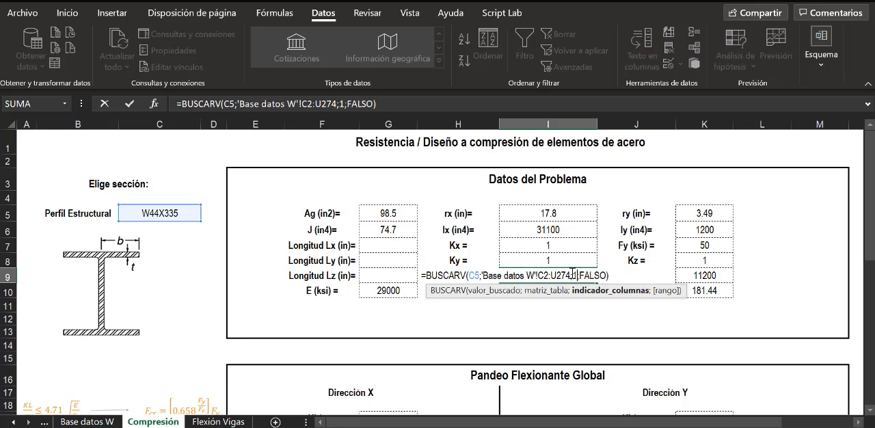
{"action": "key", "text": "Return"}
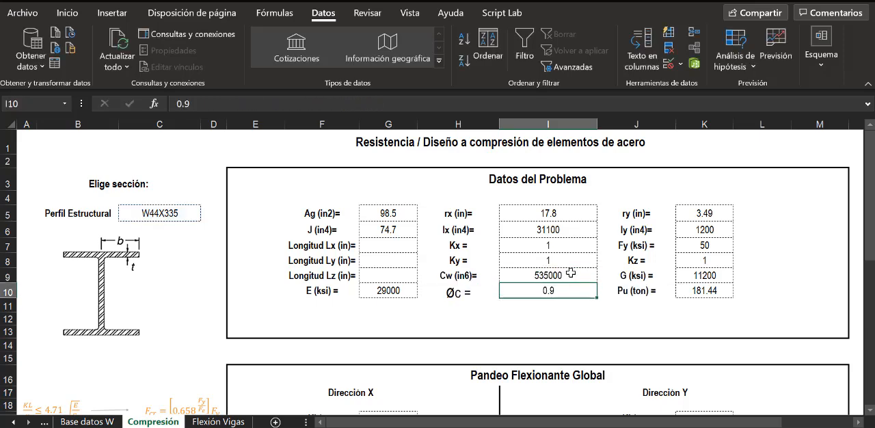
{"action": "left_click", "coordinate": [559, 275]}
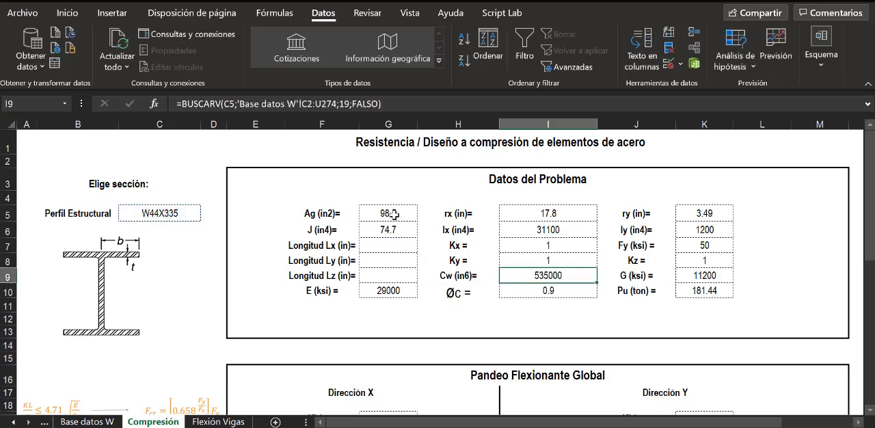
- Test the lookups by choosing W44X230, W40X397, W40X277 and W40X327 in the profile cell C5, and return it to W44X335
{"action": "left_click", "coordinate": [172, 215]}
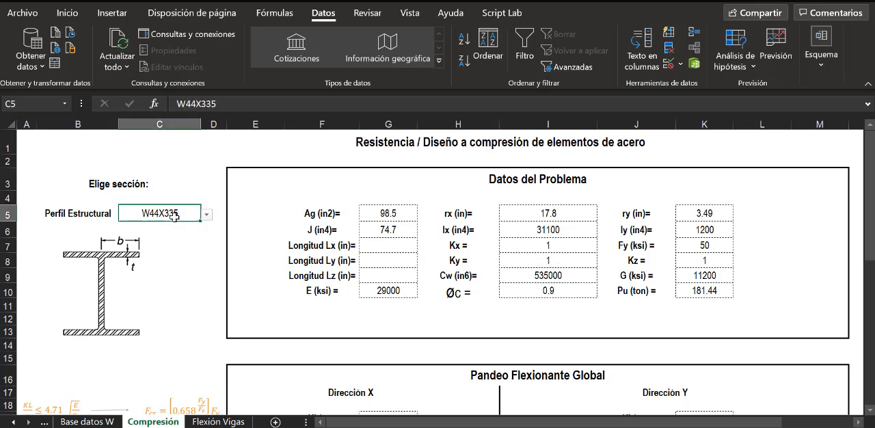
{"action": "left_click", "coordinate": [206, 214]}
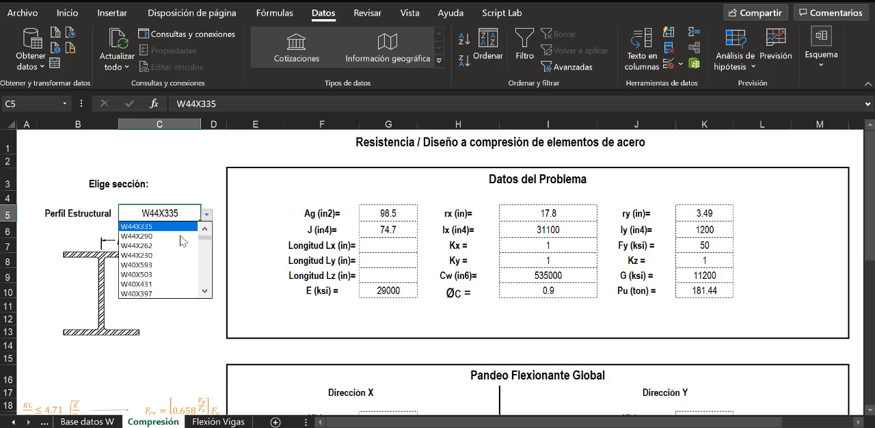
{"action": "left_click", "coordinate": [166, 255]}
{"action": "left_click", "coordinate": [209, 217]}
{"action": "left_click", "coordinate": [171, 262]}
{"action": "left_click", "coordinate": [209, 217]}
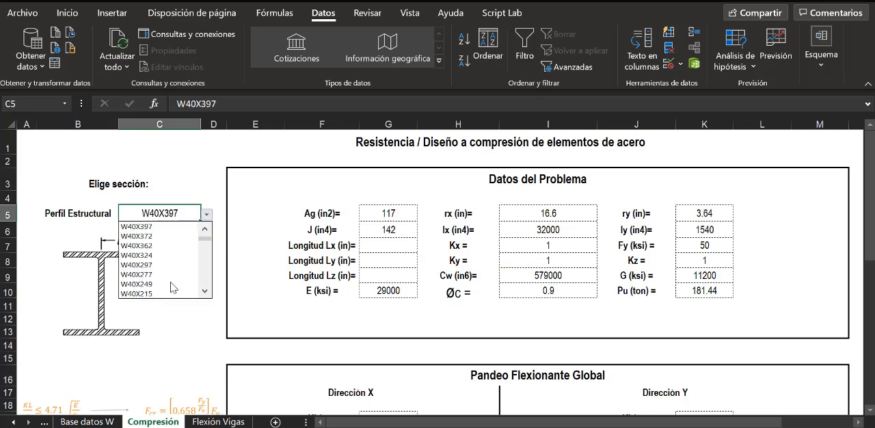
{"action": "left_click", "coordinate": [172, 274]}
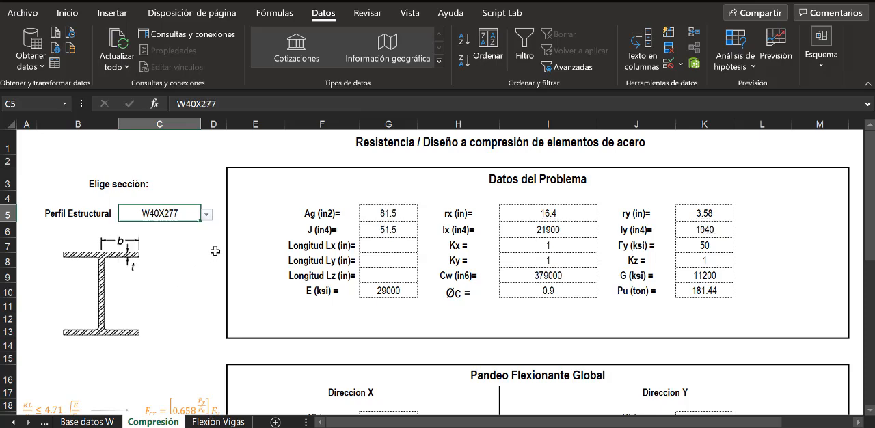
{"action": "left_click", "coordinate": [209, 217]}
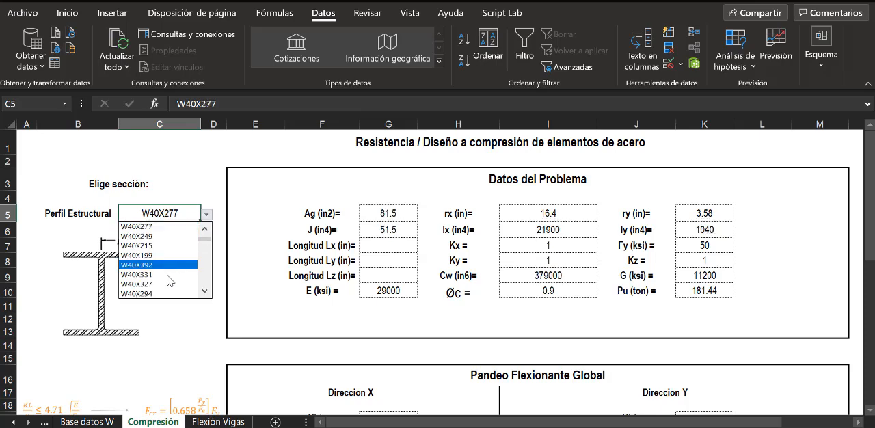
{"action": "left_click", "coordinate": [173, 290]}
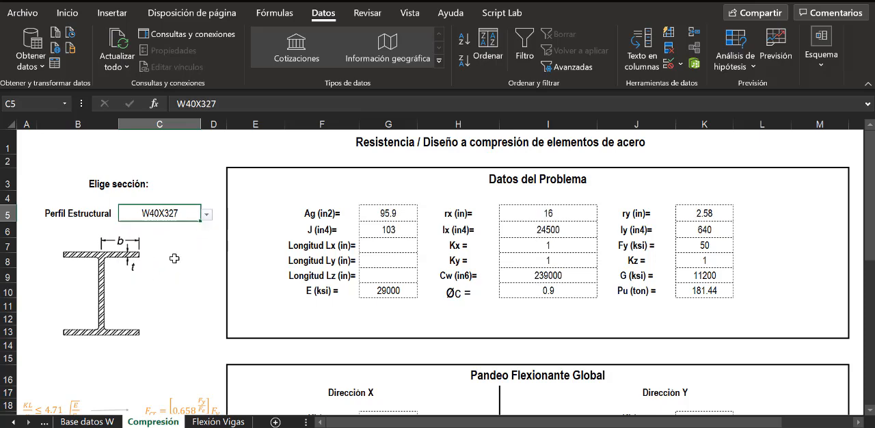
{"action": "left_click", "coordinate": [206, 216]}
{"action": "left_click_drag", "start_coordinate": [207, 246], "coordinate": [205, 231]}
{"action": "left_click", "coordinate": [182, 230]}
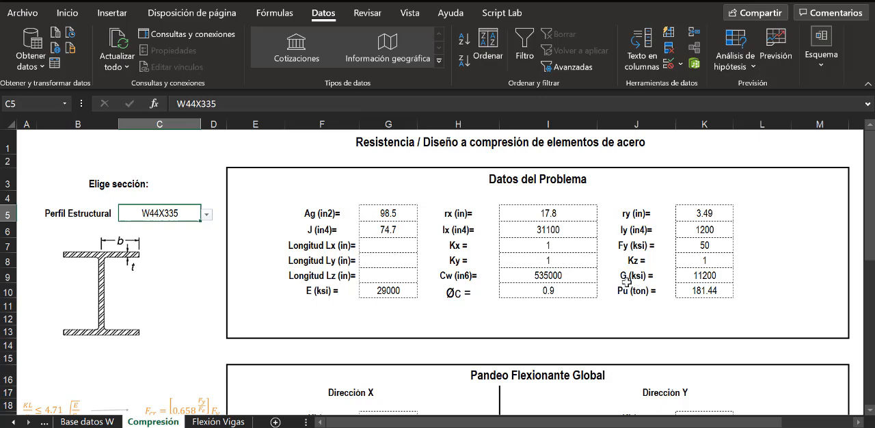
- Review the contents of the E, Øc, G and Pu cells G10, I10, K9 and K10 in Datos del Problema
{"action": "left_click", "coordinate": [392, 292]}
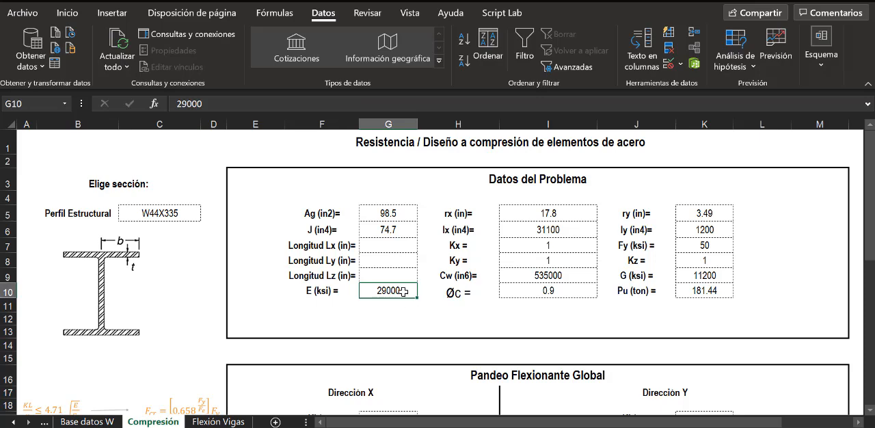
{"action": "left_click", "coordinate": [569, 293]}
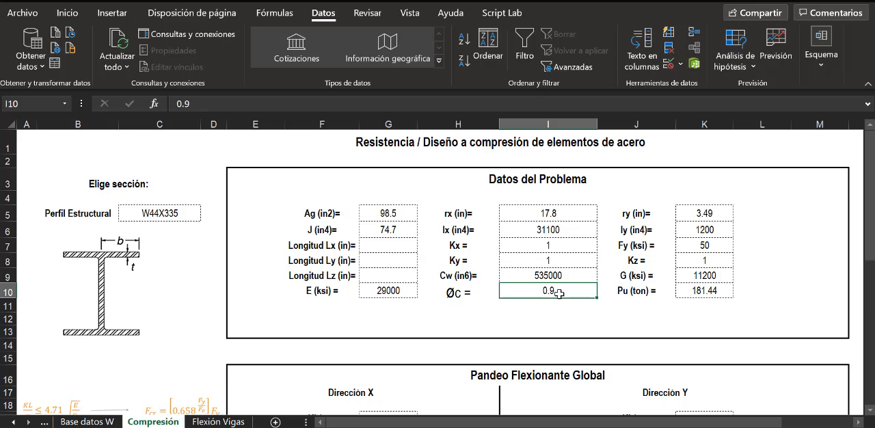
{"action": "left_click", "coordinate": [704, 275]}
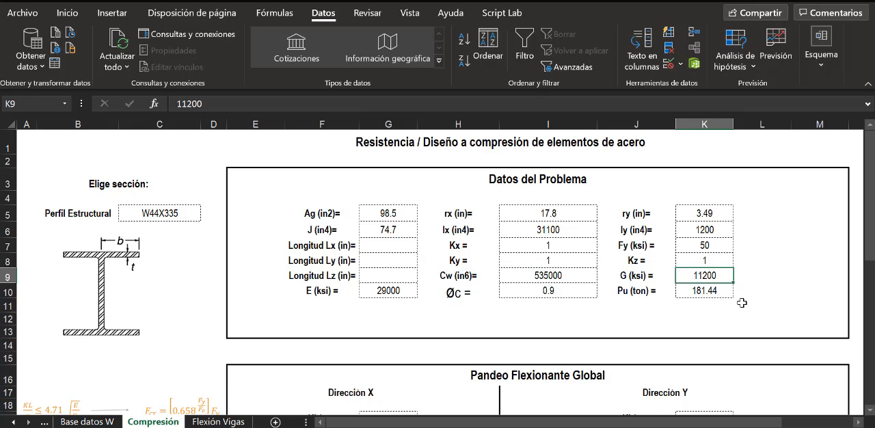
{"action": "left_click", "coordinate": [713, 291]}
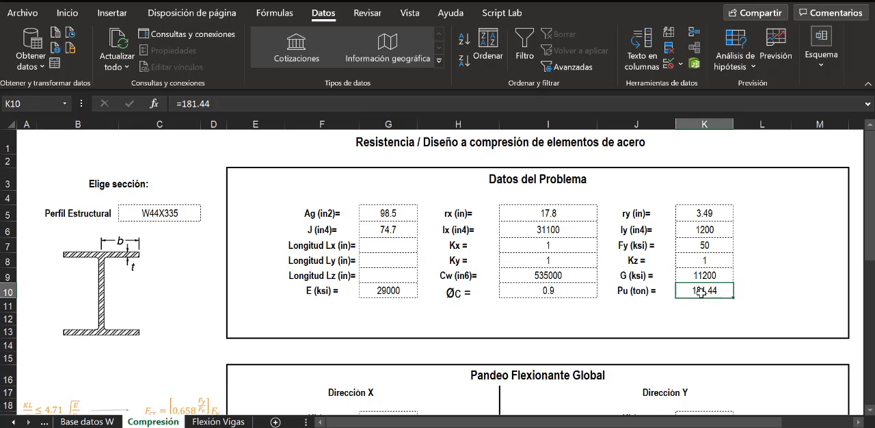
- Set the Pu load in cell K10 of Datos del Problema to 100 ton
{"action": "type", "text": "190"}
{"action": "key", "text": "Return"}
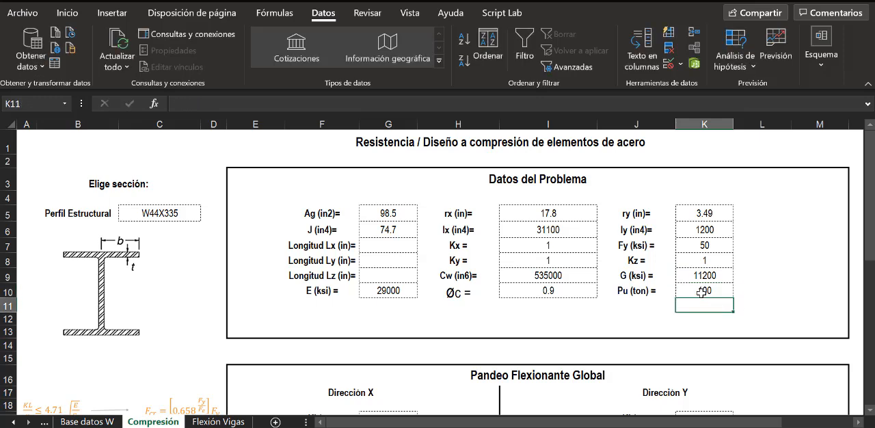
{"action": "left_click", "coordinate": [757, 288]}
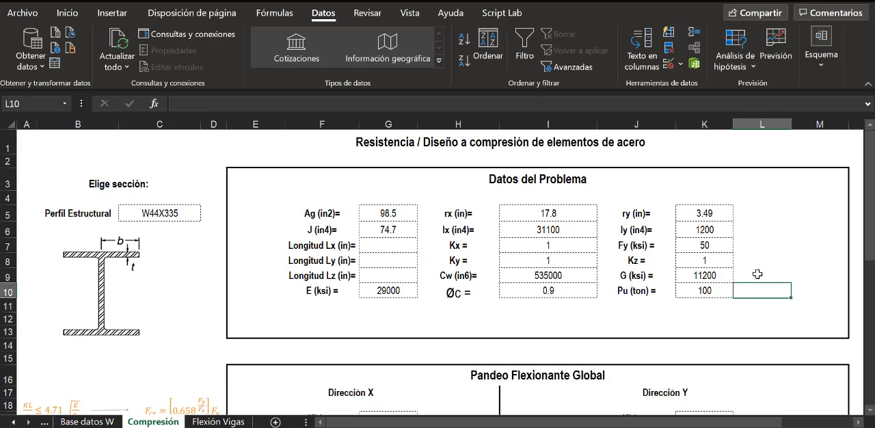
{"action": "left_click", "coordinate": [719, 291]}
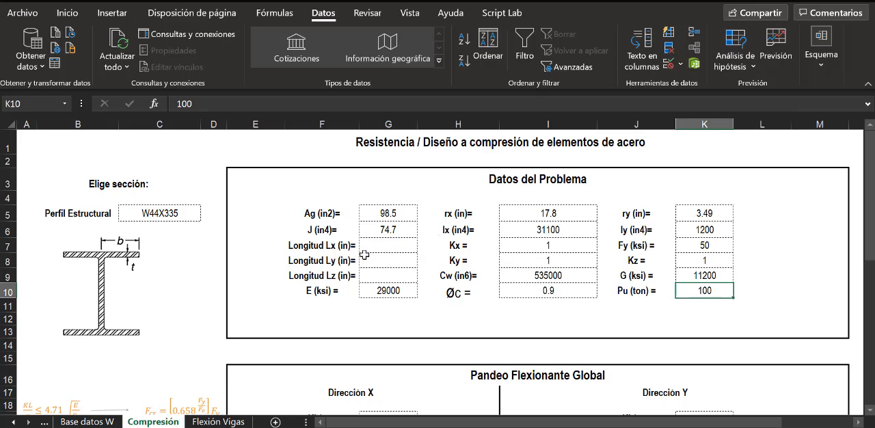
- Review the Kx, Ky and Kz factors and the Longitud Lx, Ly and Lz cells G7 to G9
{"action": "left_click", "coordinate": [472, 250]}
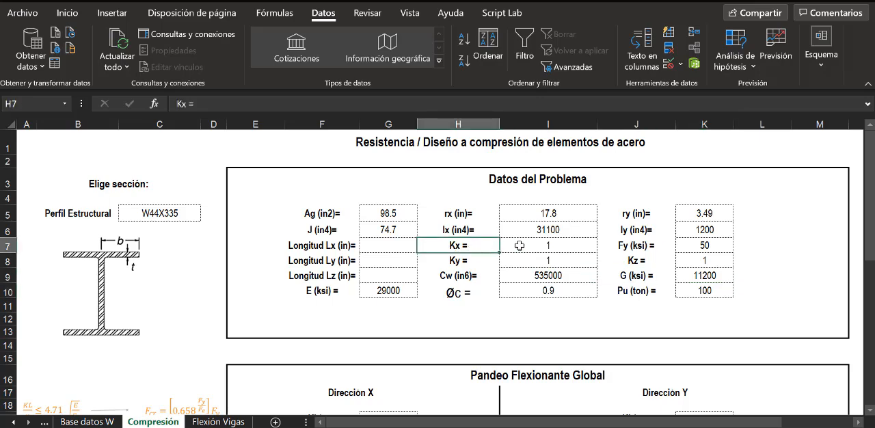
{"action": "left_click", "coordinate": [470, 259]}
{"action": "left_click", "coordinate": [647, 260]}
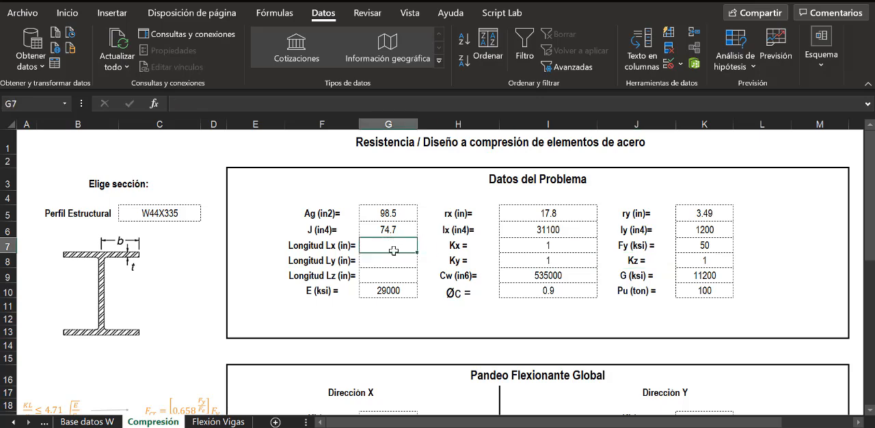
{"action": "left_click", "coordinate": [390, 261]}
{"action": "left_click", "coordinate": [388, 273]}
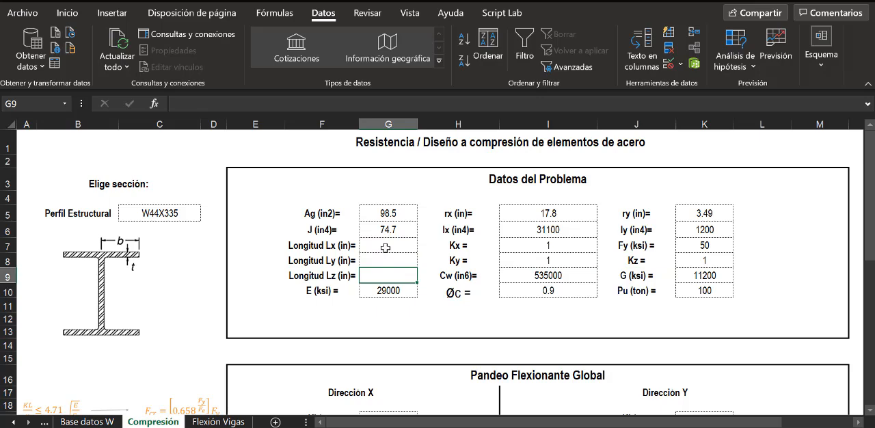
{"action": "left_click", "coordinate": [385, 248]}
{"action": "left_click", "coordinate": [380, 261]}
{"action": "left_click", "coordinate": [378, 275]}
{"action": "left_click", "coordinate": [383, 249]}
{"action": "left_click", "coordinate": [383, 261]}
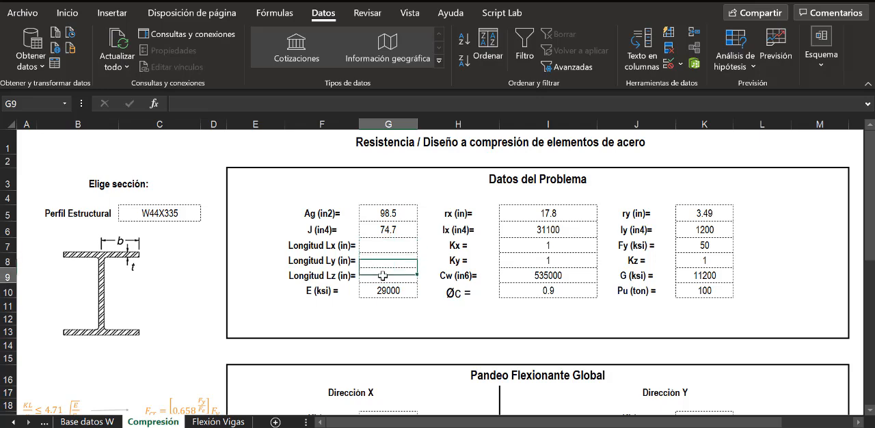
{"action": "left_click", "coordinate": [385, 246]}
{"action": "left_click", "coordinate": [387, 261]}
{"action": "left_click", "coordinate": [389, 278]}
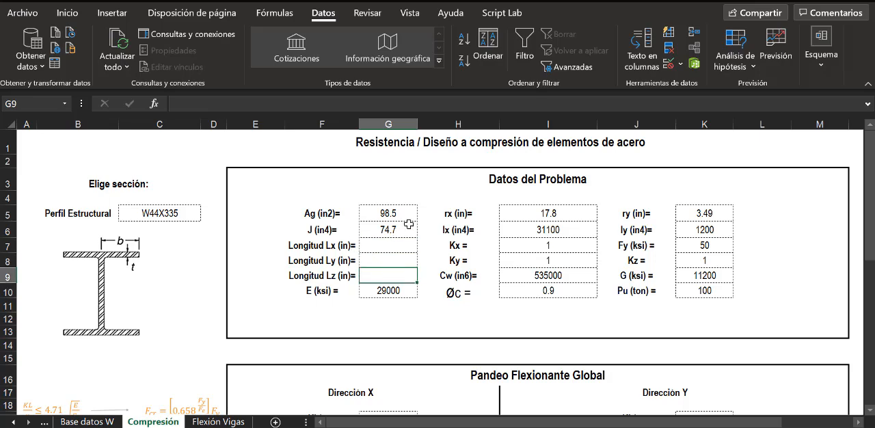
- Enter 300 in for each of Longitud Lx, Ly and Lz in cells G7, G8 and G9
{"action": "left_click", "coordinate": [395, 245]}
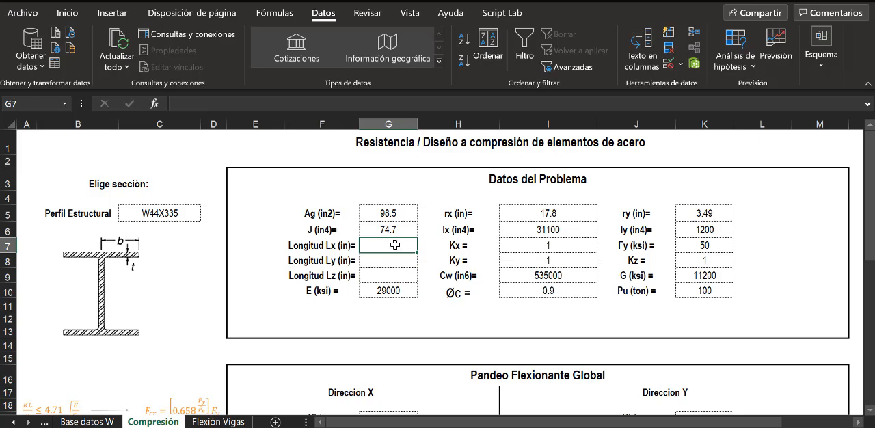
{"action": "type", "text": "300"}
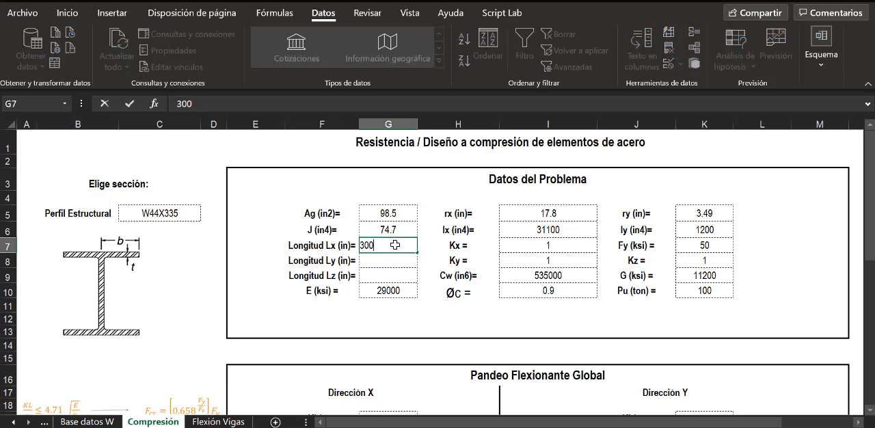
{"action": "key", "text": "Return"}
{"action": "key", "text": "F2"}
{"action": "type", "text": "300"}
{"action": "key", "text": "Return"}
{"action": "type", "text": "300"}
{"action": "key", "text": "Return"}
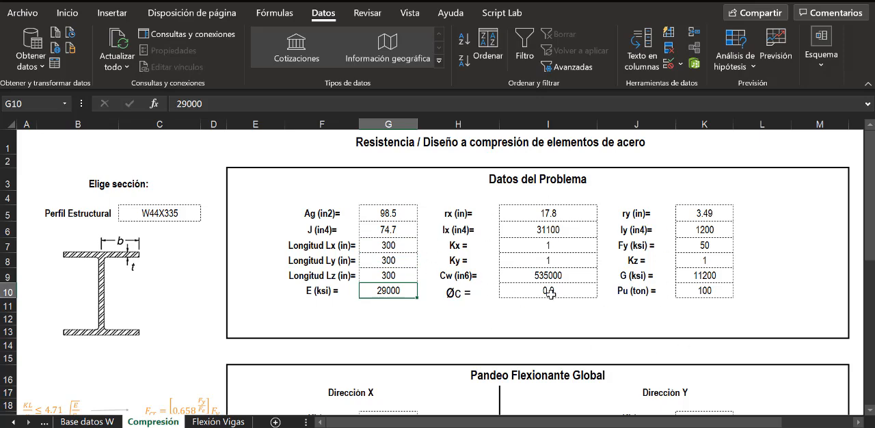
- Test the lookups by choosing W44X262, W40X503 and W40X324 in the profile cell C5, and finish with W40X249
{"action": "left_click", "coordinate": [166, 213]}
{"action": "left_click", "coordinate": [206, 214]}
{"action": "left_click", "coordinate": [177, 245]}
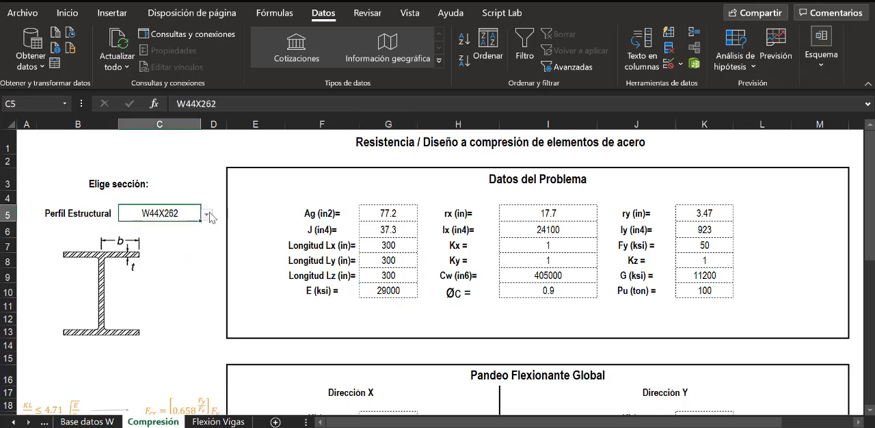
{"action": "left_click", "coordinate": [206, 214]}
{"action": "left_click", "coordinate": [170, 255]}
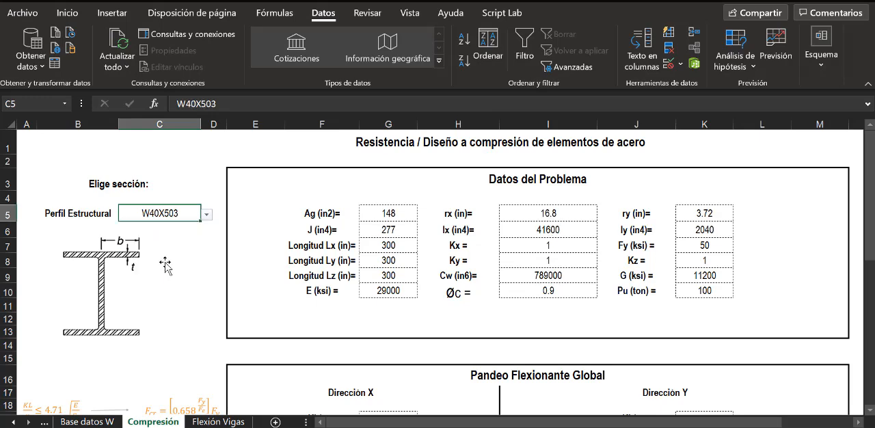
{"action": "left_click", "coordinate": [206, 214]}
{"action": "left_click", "coordinate": [152, 274]}
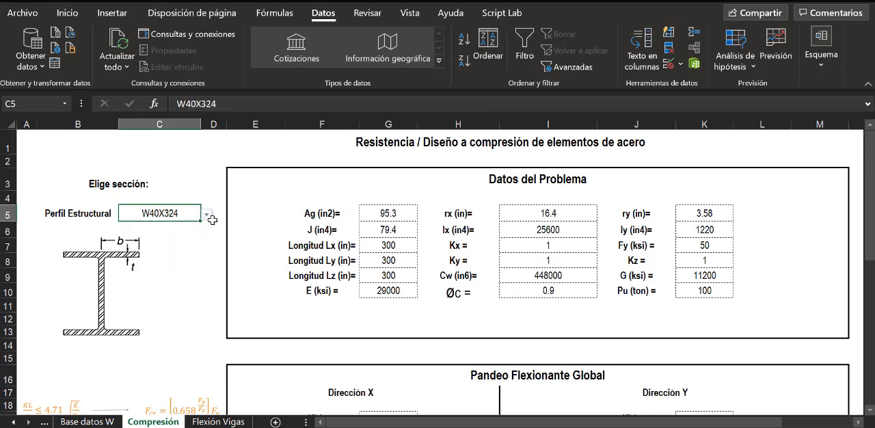
{"action": "left_click", "coordinate": [205, 214]}
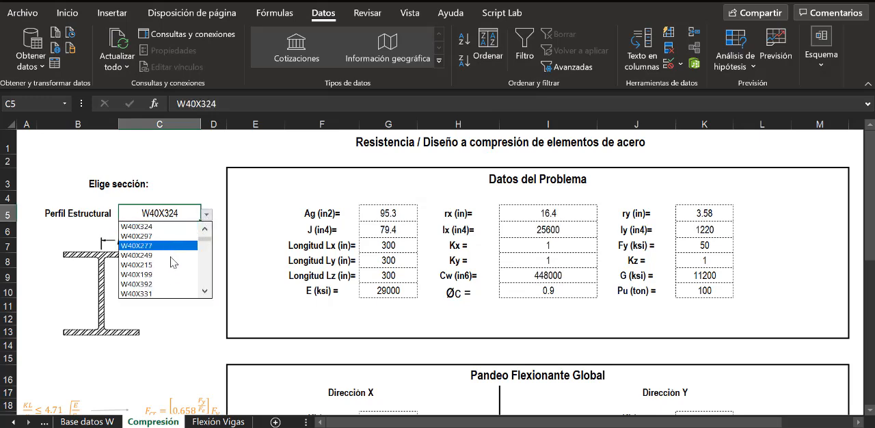
{"action": "left_click", "coordinate": [175, 255]}
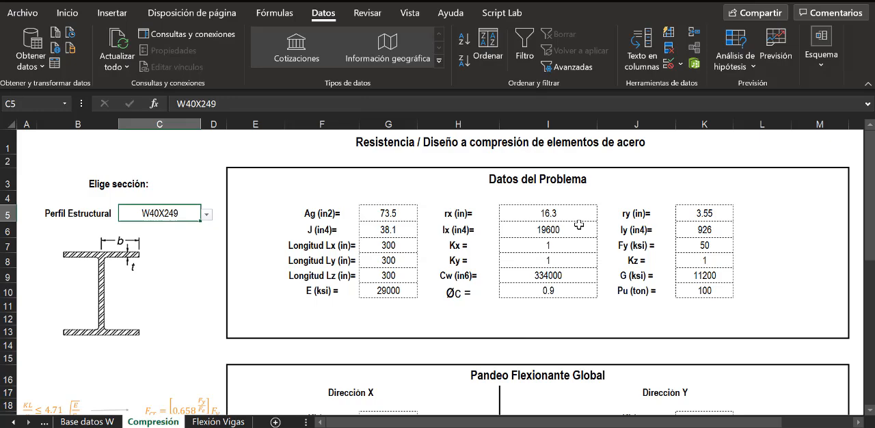
{"action": "scroll", "coordinate": [579, 224], "scroll_direction": "down", "scroll_amount": 3}
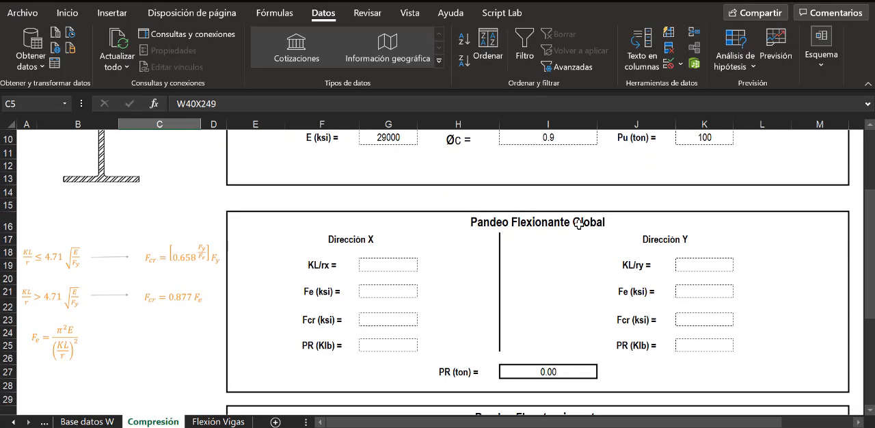
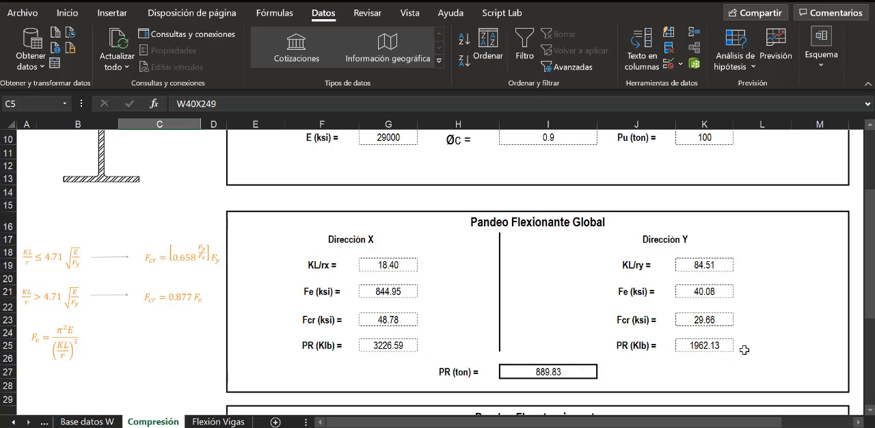
- Review the PR (Klb) formula in K25, the PR (ton) formula in I27 and the Pu load in K10
{"action": "left_click", "coordinate": [709, 342]}
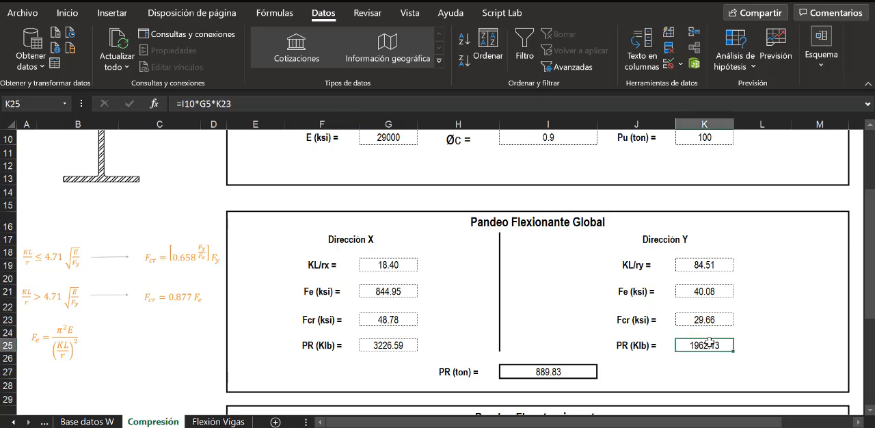
{"action": "left_click", "coordinate": [568, 371]}
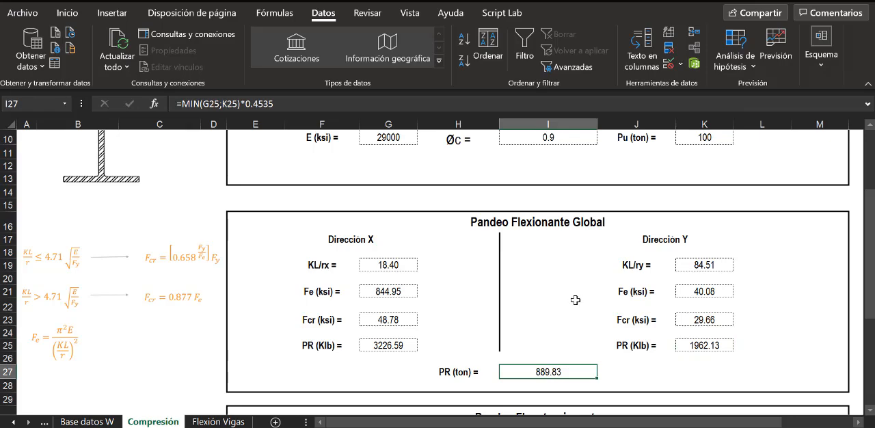
{"action": "scroll", "coordinate": [575, 299], "scroll_direction": "up", "scroll_amount": 2}
{"action": "scroll", "coordinate": [575, 299], "scroll_direction": "up", "scroll_amount": 1}
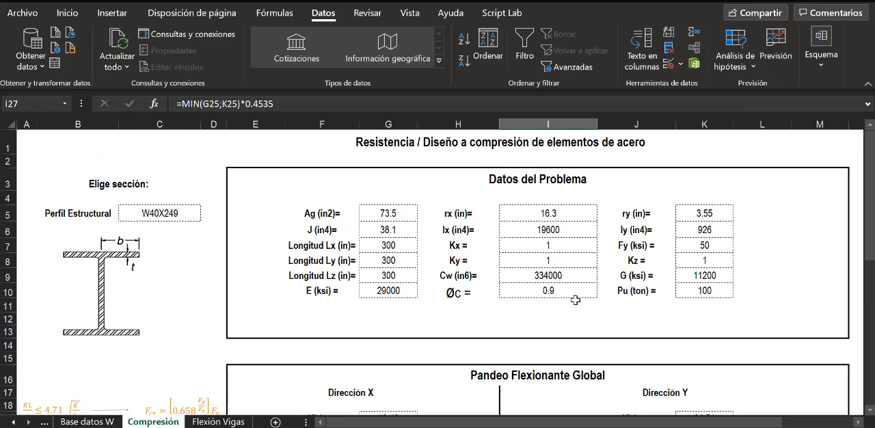
{"action": "left_click", "coordinate": [718, 290]}
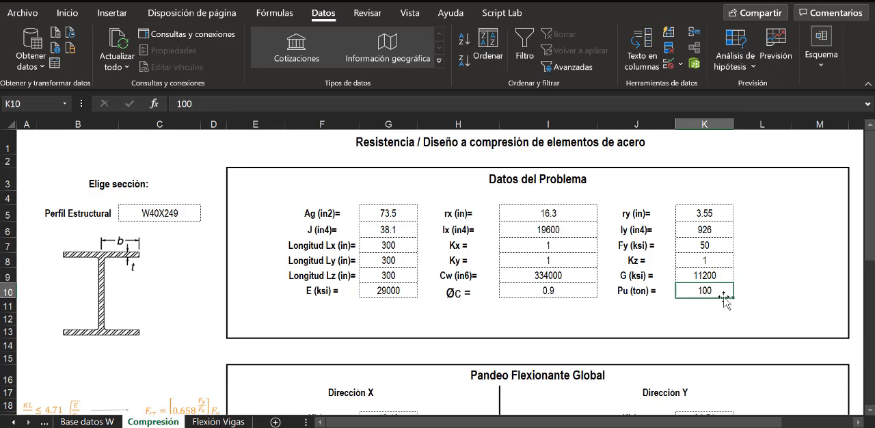
{"action": "scroll", "coordinate": [780, 293], "scroll_direction": "down", "scroll_amount": 3}
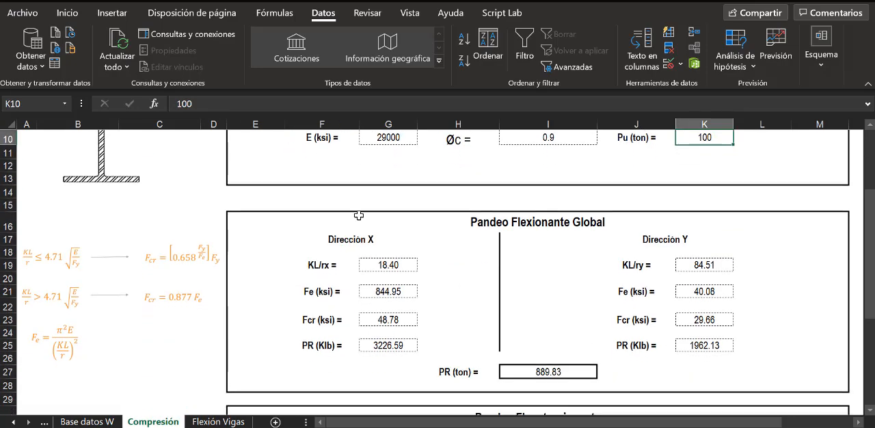
{"action": "left_click", "coordinate": [537, 370]}
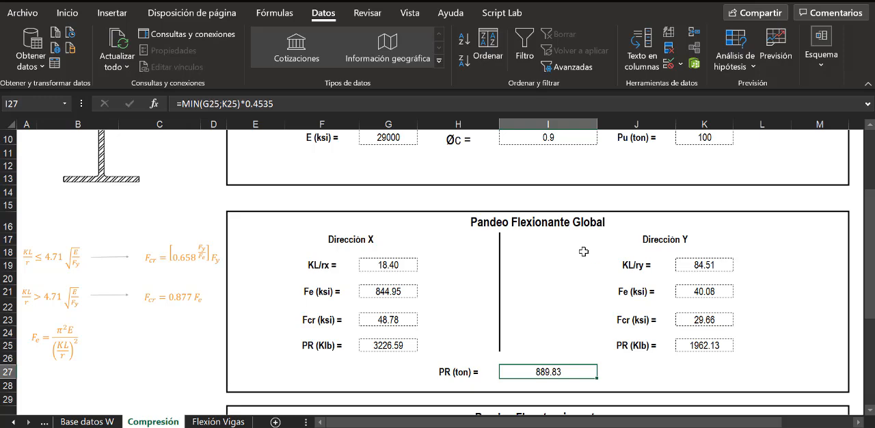
- Delete the KL/r, Fcr and Fe reference formula image beside the Pandeo Flexionante Global block
{"action": "left_click", "coordinate": [185, 272]}
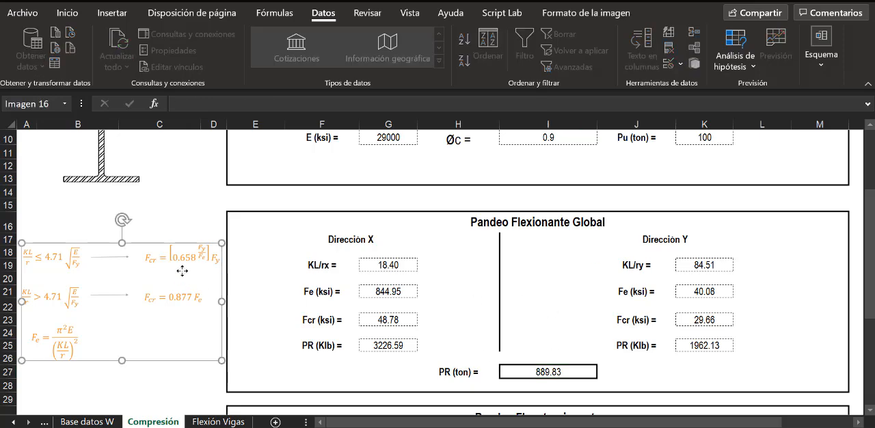
{"action": "key", "text": "Delete"}
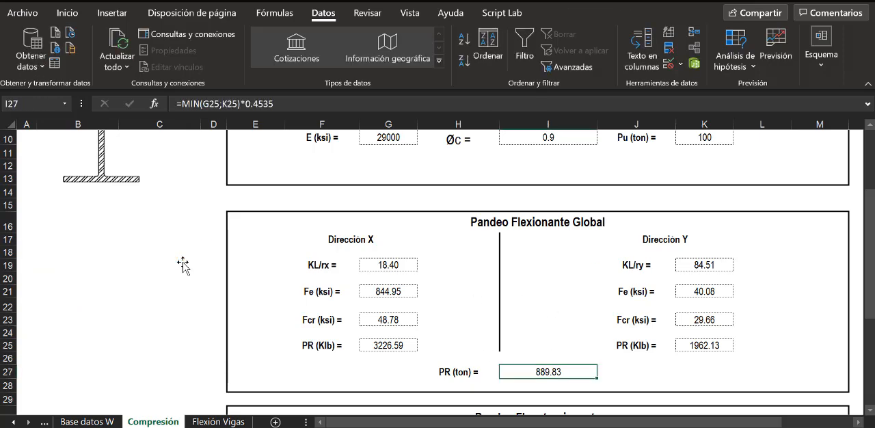
{"action": "left_click", "coordinate": [549, 307]}
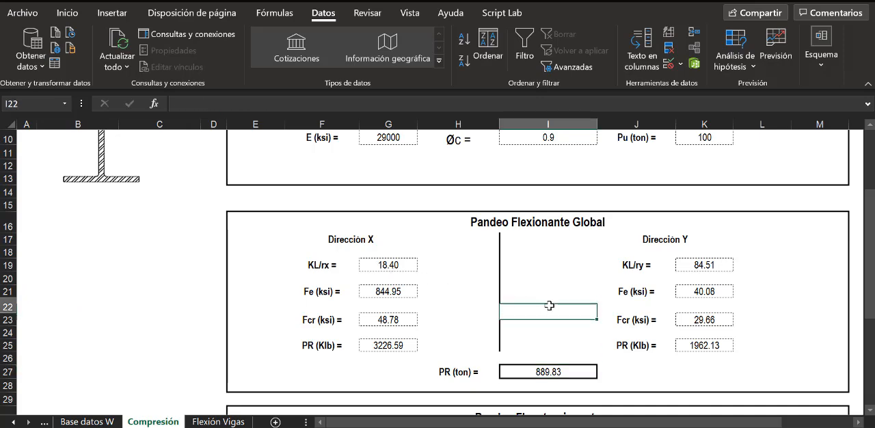
{"action": "left_click", "coordinate": [788, 315]}
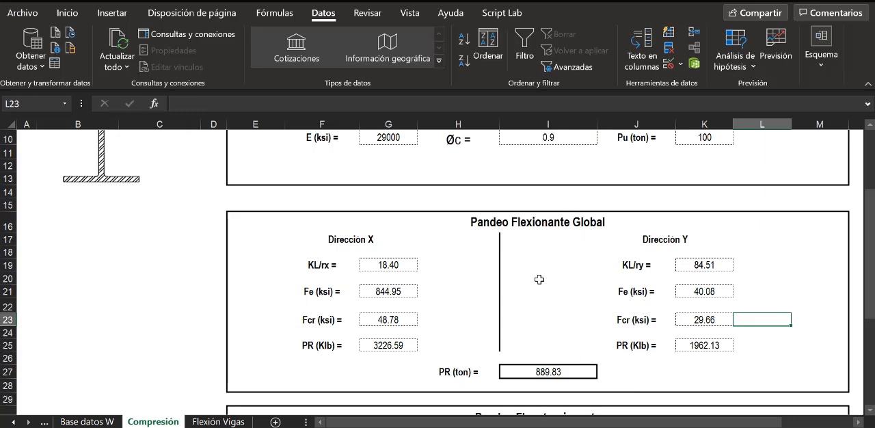
- Start the Fe formula in cell I32 of Pandeo Flexotorsionante with =(POTENCIA(PI();2)
{"action": "scroll", "coordinate": [530, 257], "scroll_direction": "down", "scroll_amount": 1}
{"action": "scroll", "coordinate": [530, 257], "scroll_direction": "down", "scroll_amount": 3}
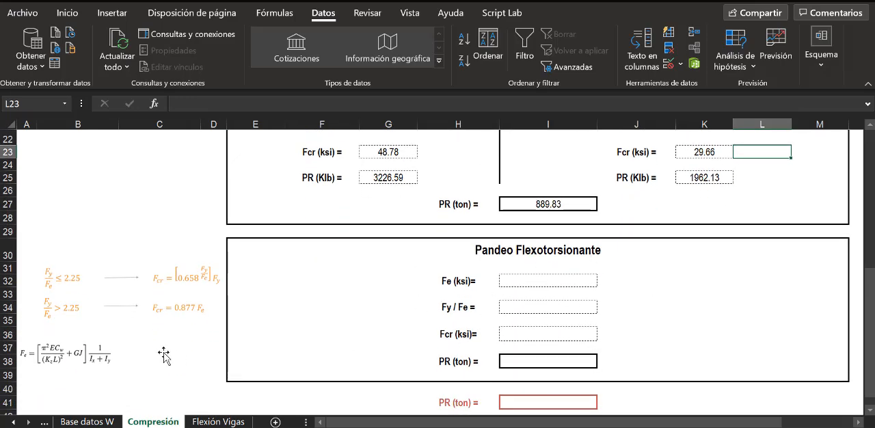
{"action": "left_click", "coordinate": [138, 307]}
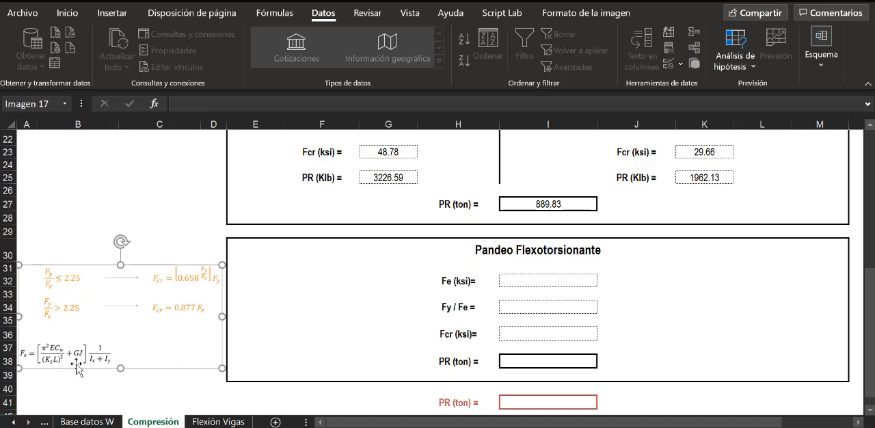
{"action": "left_click", "coordinate": [521, 281]}
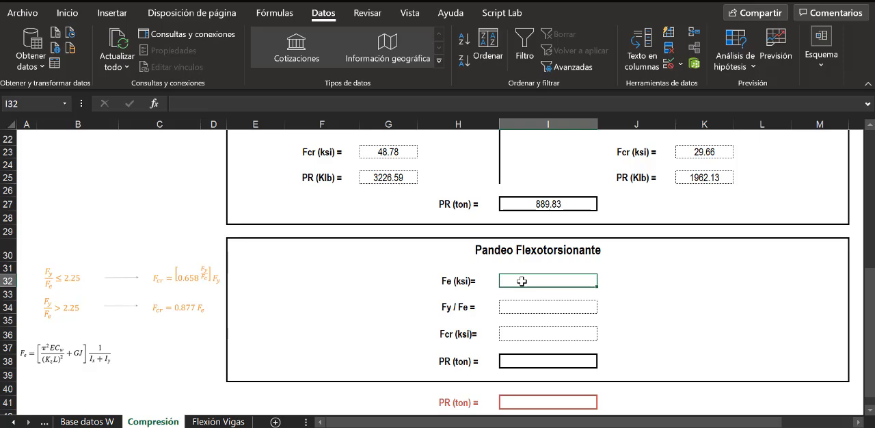
{"action": "type", "text": "="}
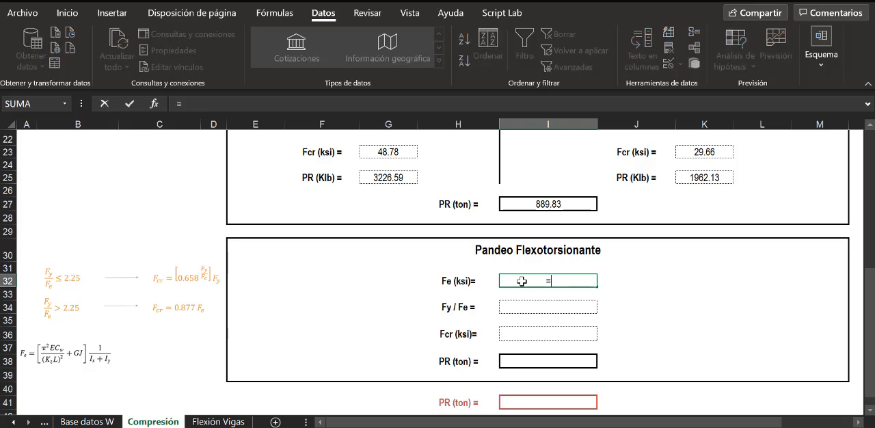
{"action": "type", "text": "(POTENCIA"}
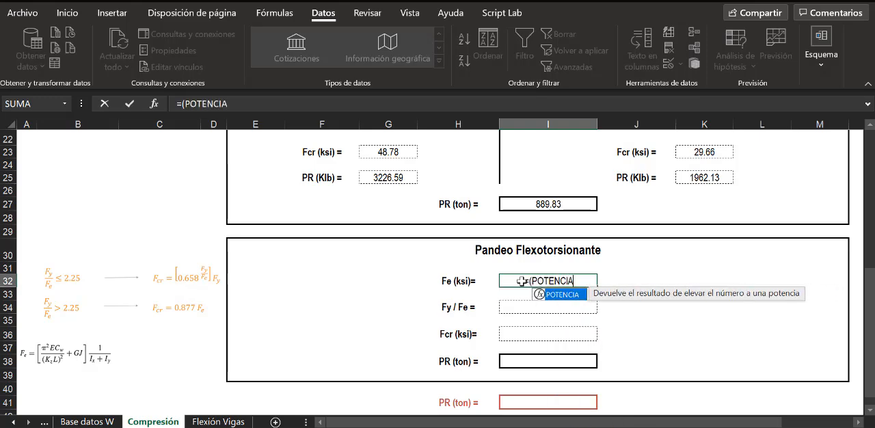
{"action": "type", "text": "(PI("}
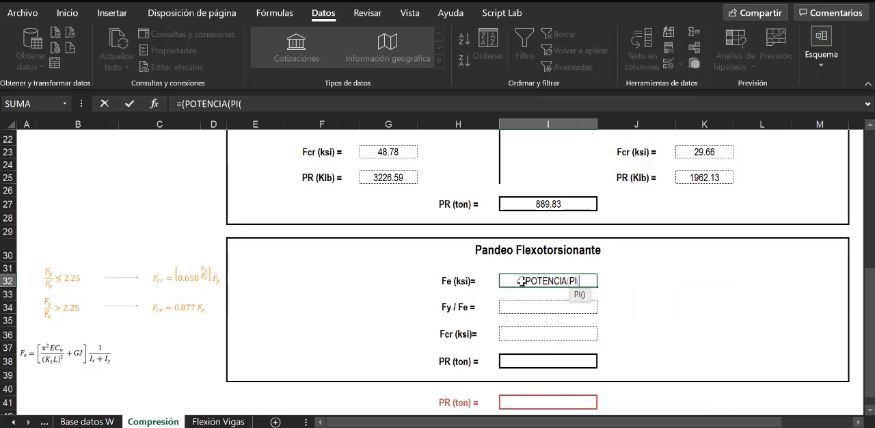
{"action": "type", "text": ");2"}
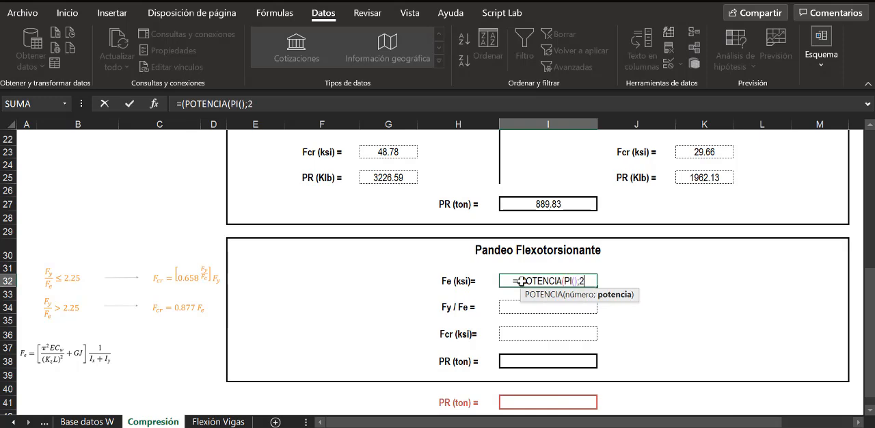
{"action": "type", "text": ")"}
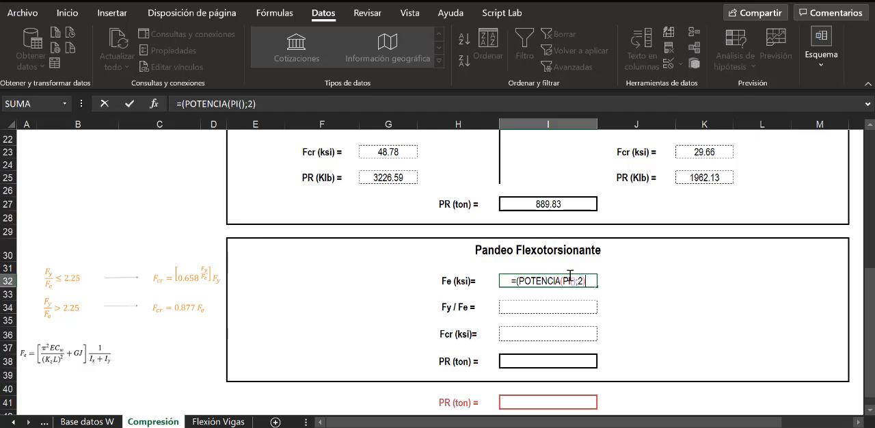
{"action": "type", "text": "*"}
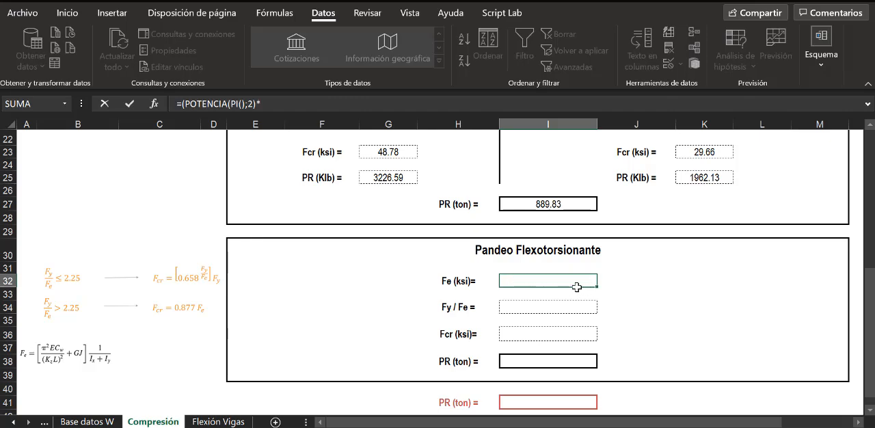
- Multiply the squared-pi term of the Fe formula by E in G10 and Cw in I9
{"action": "scroll", "coordinate": [578, 283], "scroll_direction": "up", "scroll_amount": 6}
{"action": "left_click", "coordinate": [405, 231]}
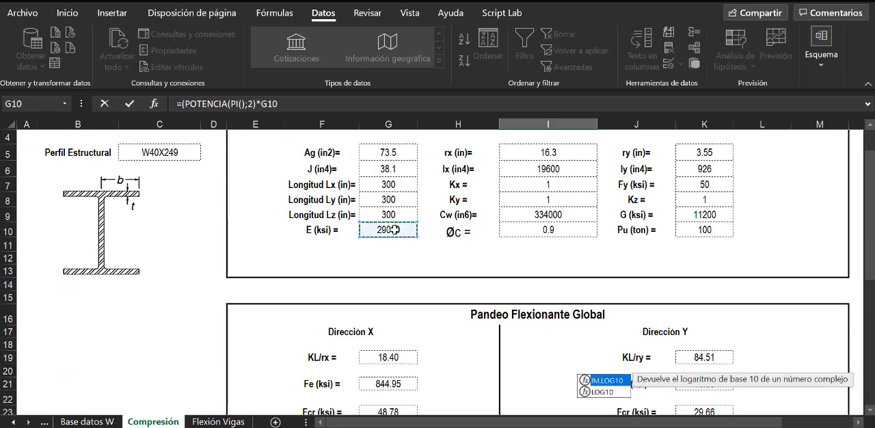
{"action": "scroll", "coordinate": [581, 315], "scroll_direction": "down", "scroll_amount": 4}
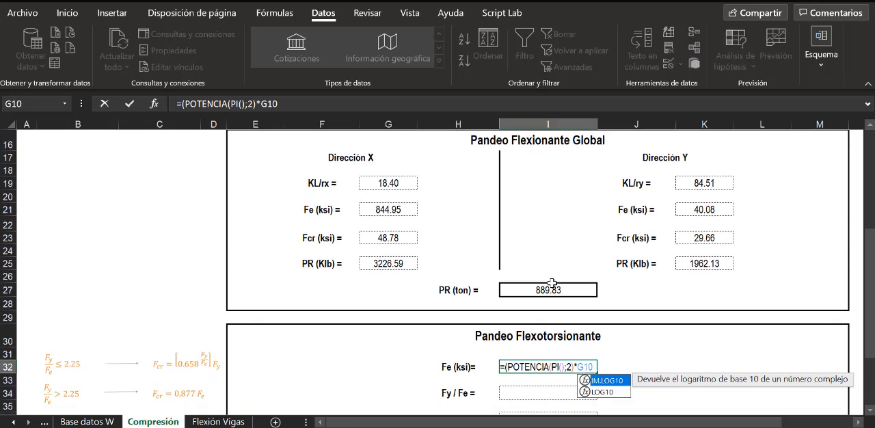
{"action": "scroll", "coordinate": [551, 280], "scroll_direction": "down", "scroll_amount": 1}
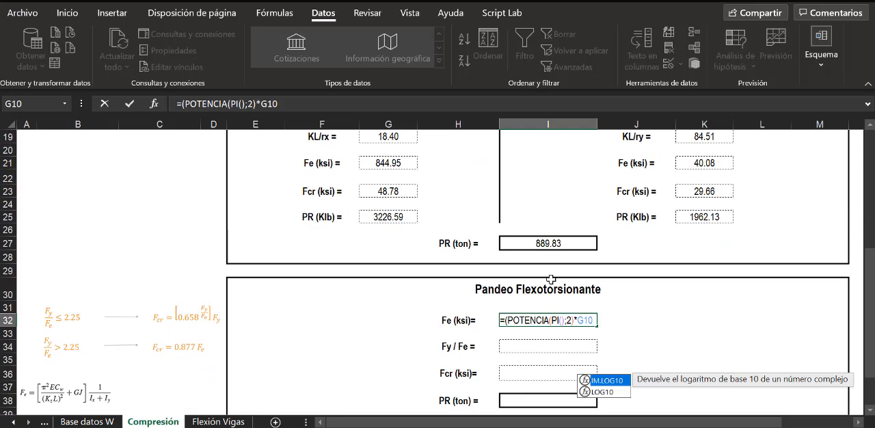
{"action": "type", "text": "*"}
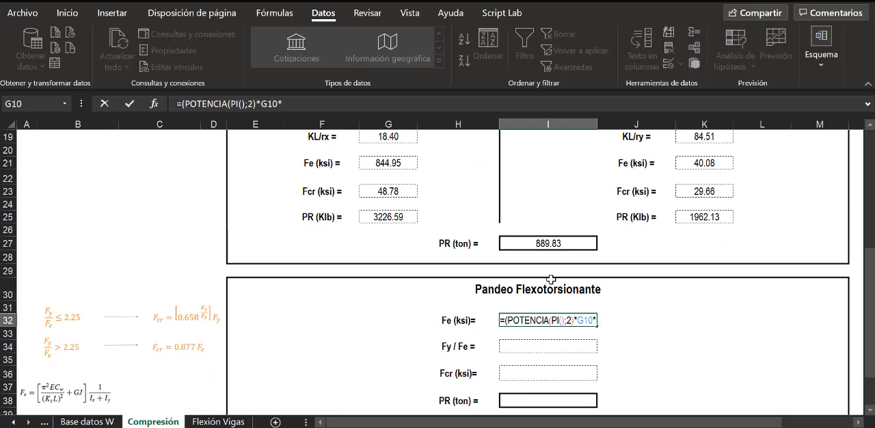
{"action": "scroll", "coordinate": [682, 267], "scroll_direction": "up", "scroll_amount": 6}
{"action": "scroll", "coordinate": [682, 267], "scroll_direction": "up", "scroll_amount": 1}
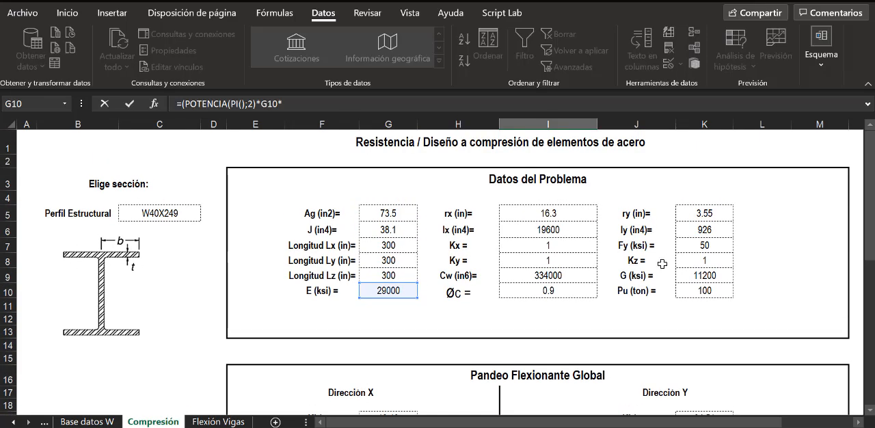
{"action": "left_click", "coordinate": [545, 279]}
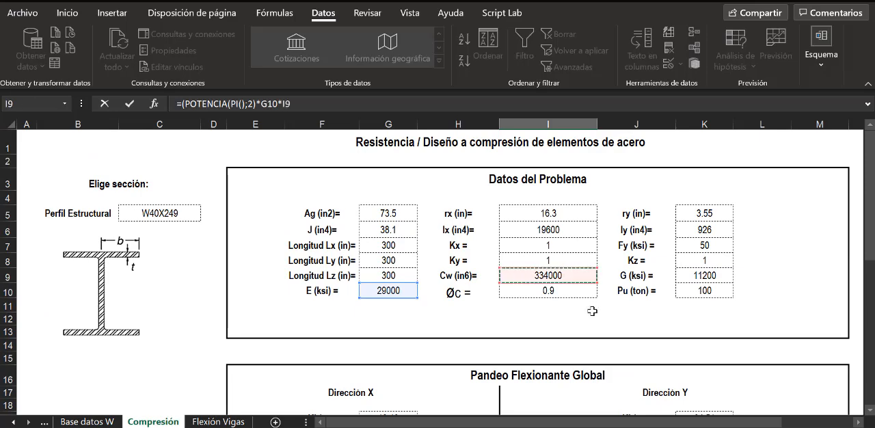
{"action": "scroll", "coordinate": [592, 314], "scroll_direction": "down", "scroll_amount": 7}
{"action": "scroll", "coordinate": [592, 314], "scroll_direction": "down", "scroll_amount": 2}
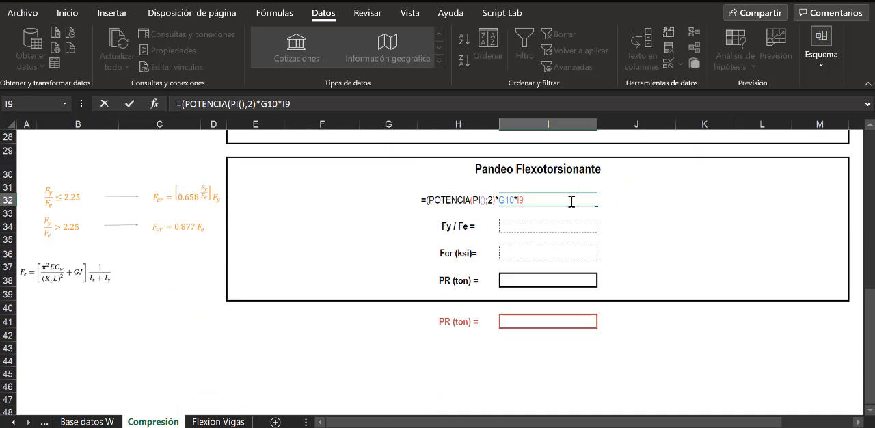
- Close the numerator of the Fe formula and divide it by a POTENCIA term starting with Kz in K8
{"action": "type", "text": ")/POTENCIA("}
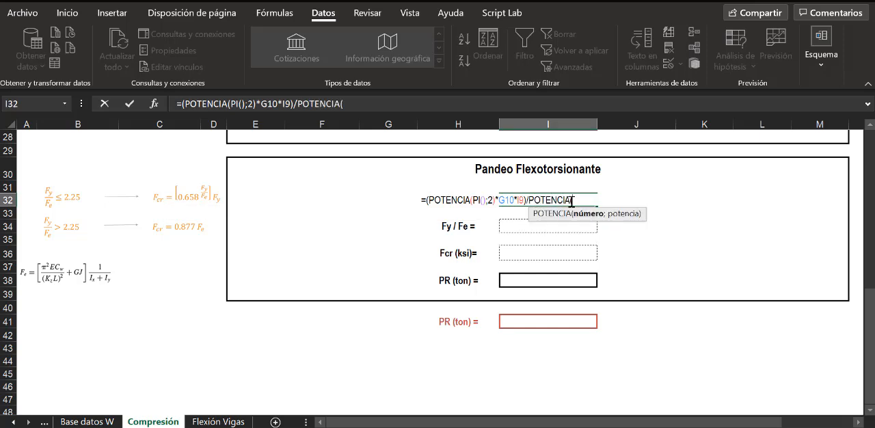
{"action": "scroll", "coordinate": [644, 275], "scroll_direction": "up", "scroll_amount": 2}
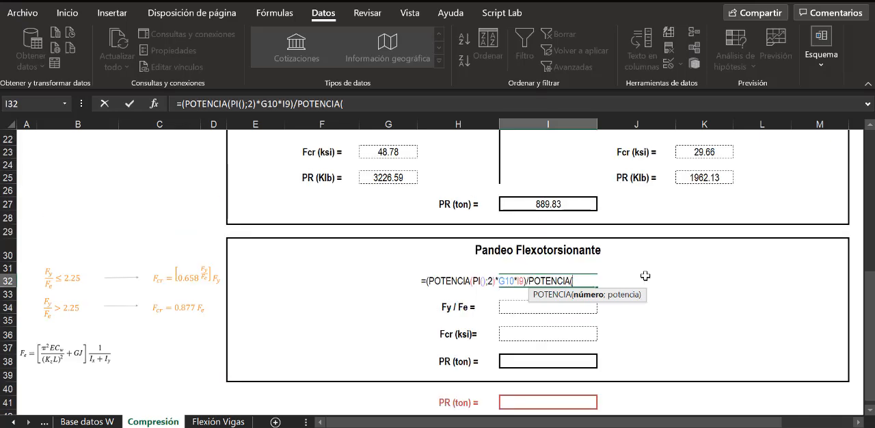
{"action": "scroll", "coordinate": [644, 276], "scroll_direction": "up", "scroll_amount": 5}
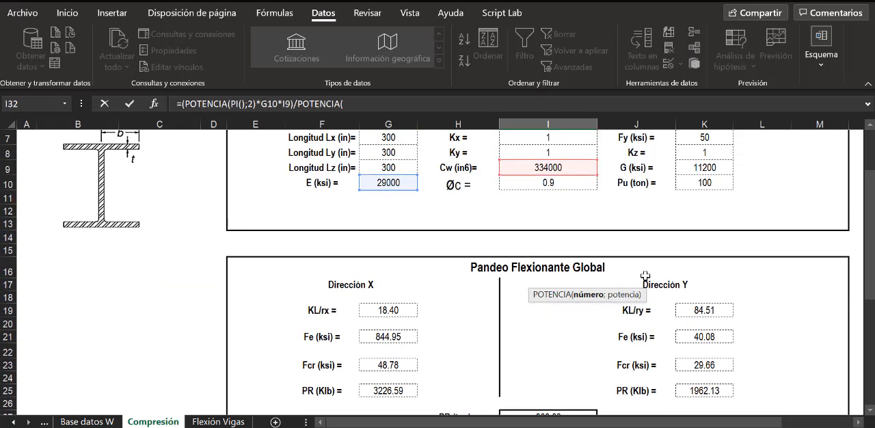
{"action": "scroll", "coordinate": [645, 275], "scroll_direction": "up", "scroll_amount": 1}
{"action": "left_click", "coordinate": [707, 199]}
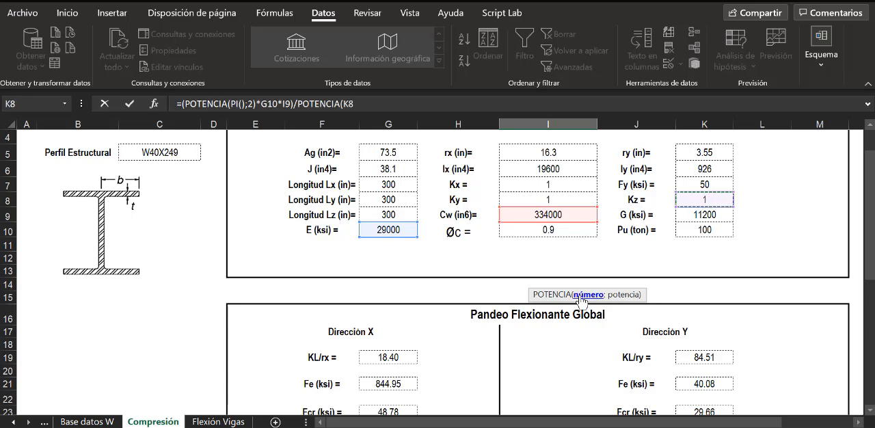
- Multiply Kz by Longitud Lz in G9 within the Fe formula's denominator and raise the product to the power 2
{"action": "scroll", "coordinate": [455, 314], "scroll_direction": "down", "scroll_amount": 7}
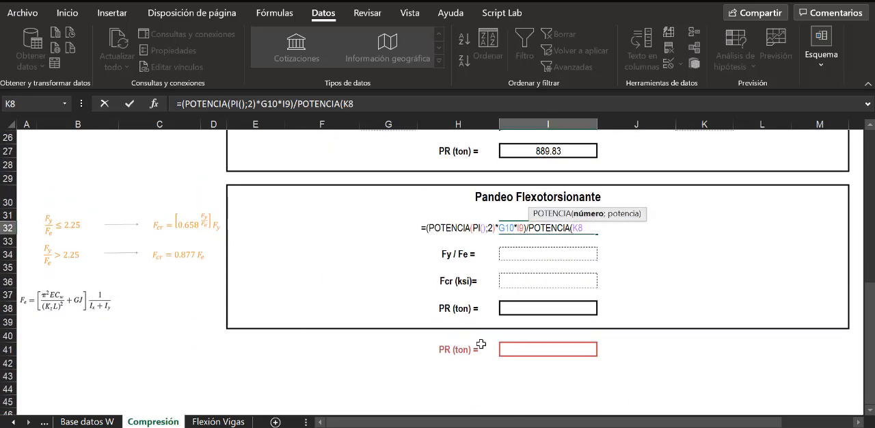
{"action": "scroll", "coordinate": [482, 344], "scroll_direction": "up", "scroll_amount": 1}
{"action": "type", "text": "*"}
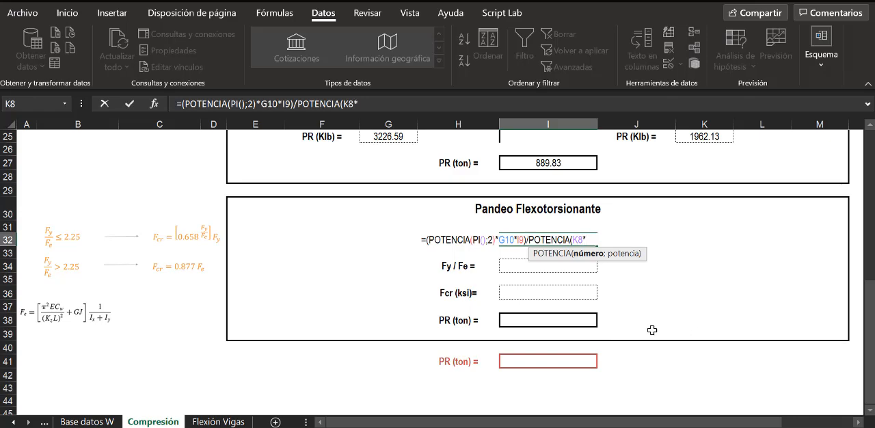
{"action": "scroll", "coordinate": [652, 328], "scroll_direction": "up", "scroll_amount": 8}
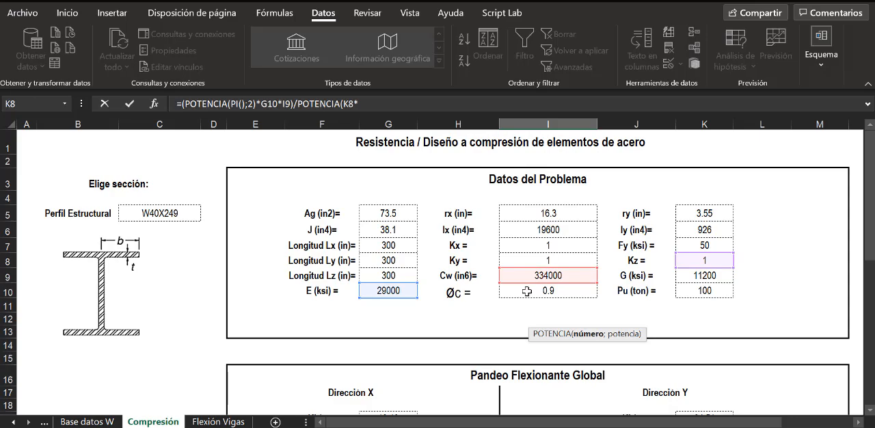
{"action": "left_click", "coordinate": [388, 274]}
{"action": "scroll", "coordinate": [506, 273], "scroll_direction": "down", "scroll_amount": 5}
{"action": "scroll", "coordinate": [506, 273], "scroll_direction": "down", "scroll_amount": 3}
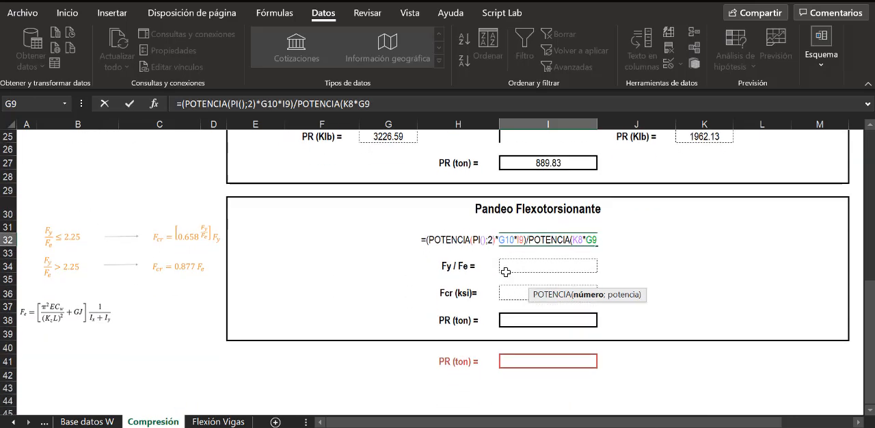
{"action": "type", "text": ";2"}
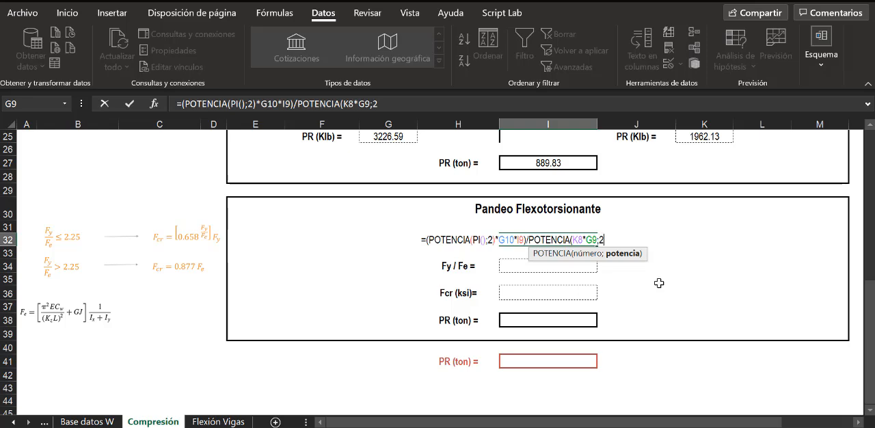
{"action": "type", "text": ")"}
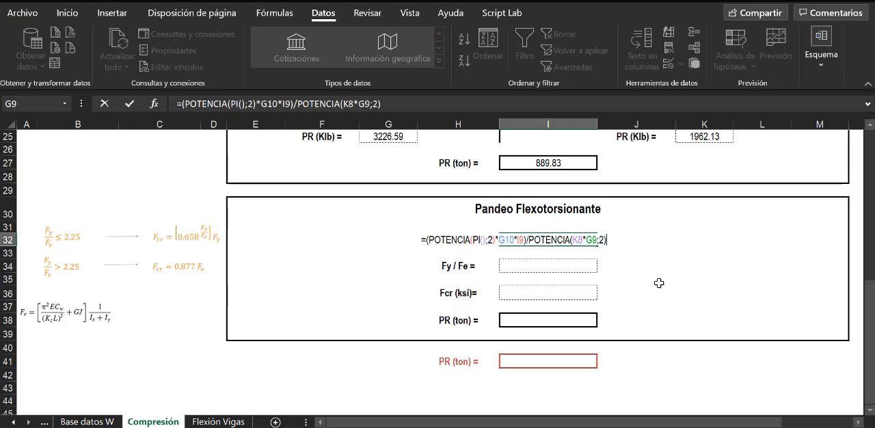
{"action": "type", "text": ")"}
- Enclose the entire fraction of the Fe formula in an extra pair of parentheses
{"action": "left_click", "coordinate": [428, 241]}
{"action": "type", "text": "("}
{"action": "left_click", "coordinate": [615, 239]}
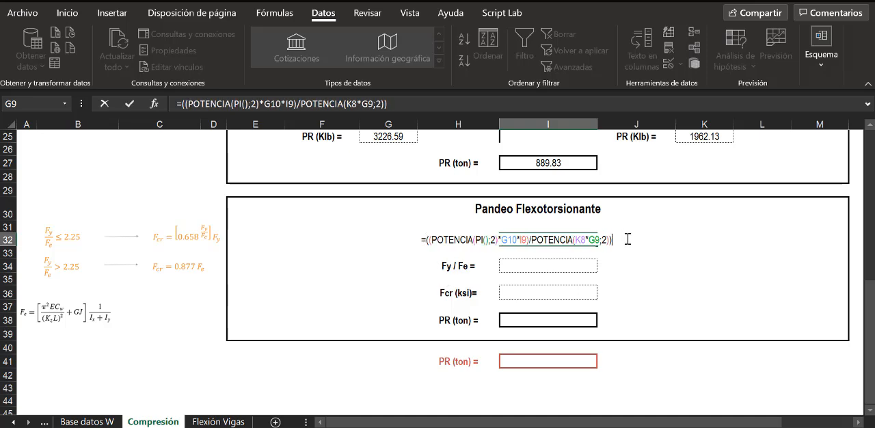
- Add the product of G in K9 and J in G6 to the fraction in the Fe formula
{"action": "type", "text": "+"}
{"action": "scroll", "coordinate": [699, 252], "scroll_direction": "up", "scroll_amount": 7}
{"action": "left_click", "coordinate": [704, 218]}
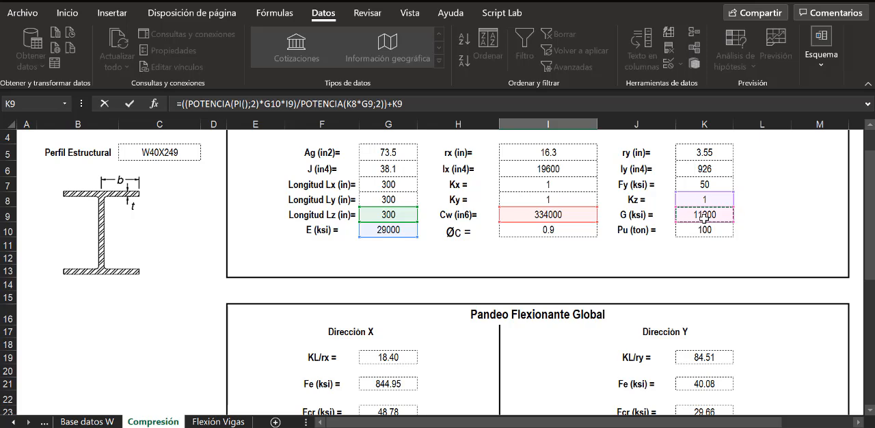
{"action": "type", "text": "*"}
{"action": "left_click", "coordinate": [397, 169]}
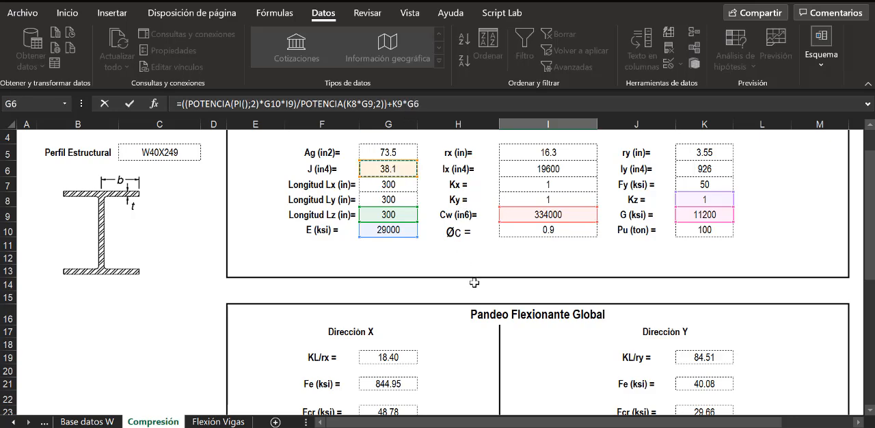
{"action": "scroll", "coordinate": [474, 284], "scroll_direction": "down", "scroll_amount": 6}
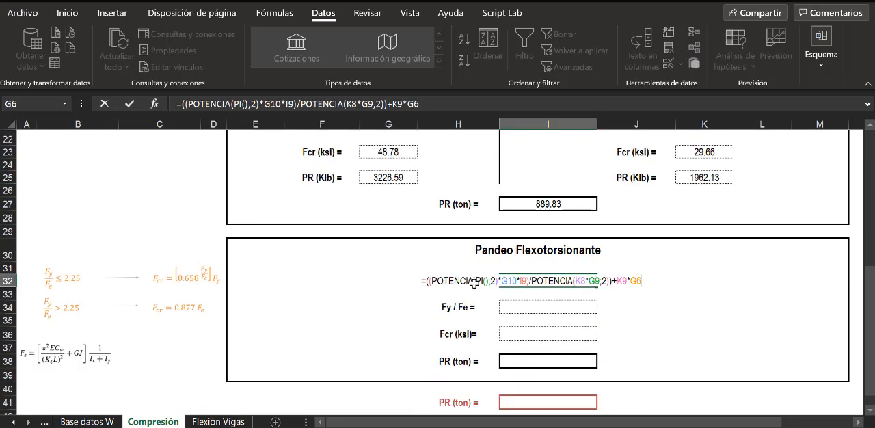
- Put parentheses around the K9*G6 product and around the whole sum in the Fe formula
{"action": "left_click", "coordinate": [636, 282]}
{"action": "type", "text": "("}
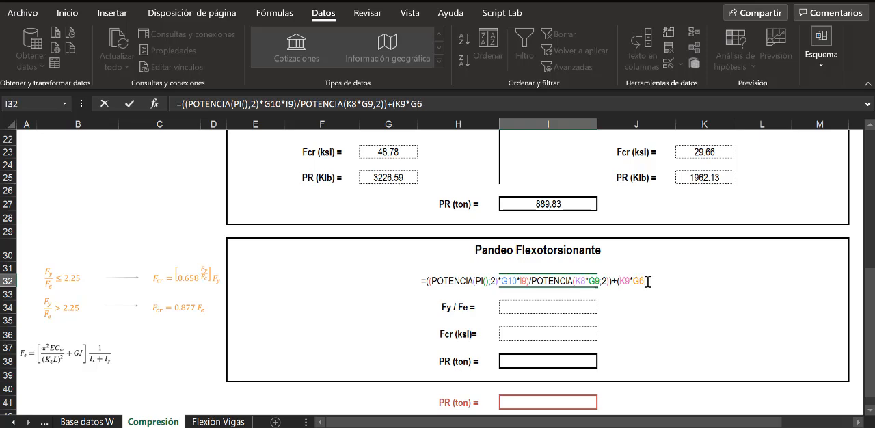
{"action": "type", "text": ")"}
{"action": "type", "text": ")"}
{"action": "left_click", "coordinate": [426, 282]}
{"action": "type", "text": "("}
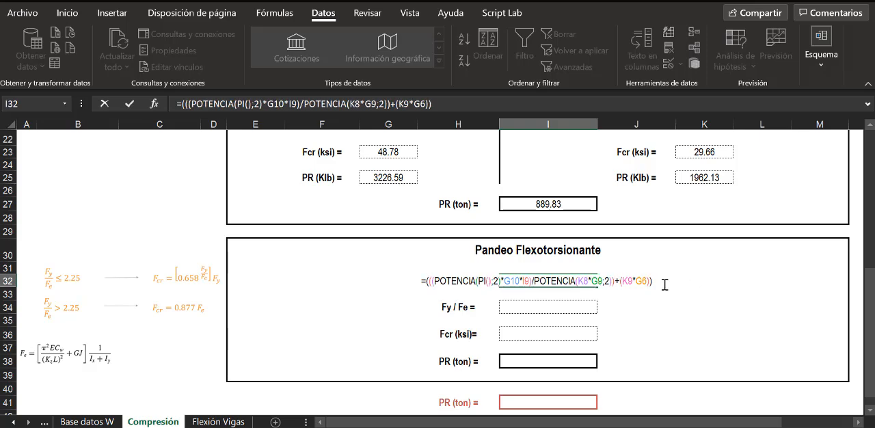
{"action": "type", "text": "*(1/"}
- Multiply the bracketed sum by (1/(I6+K6)), using Ix and Iy, and complete the Fe formula in I32
{"action": "scroll", "coordinate": [701, 285], "scroll_direction": "up", "scroll_amount": 2}
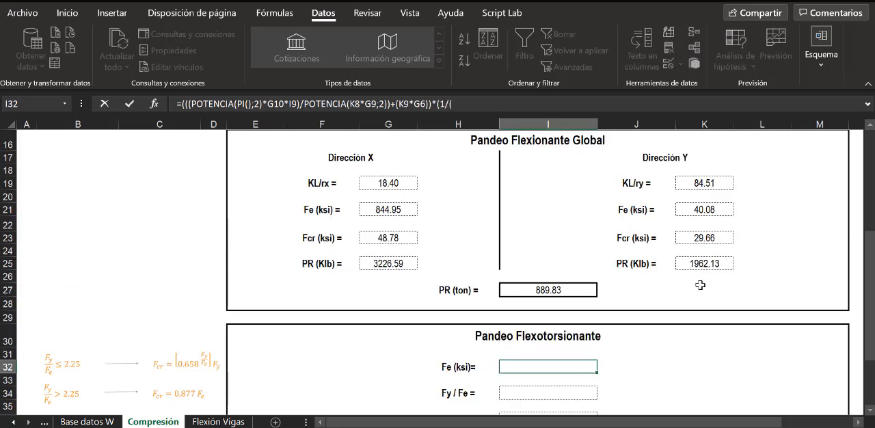
{"action": "scroll", "coordinate": [702, 285], "scroll_direction": "up", "scroll_amount": 5}
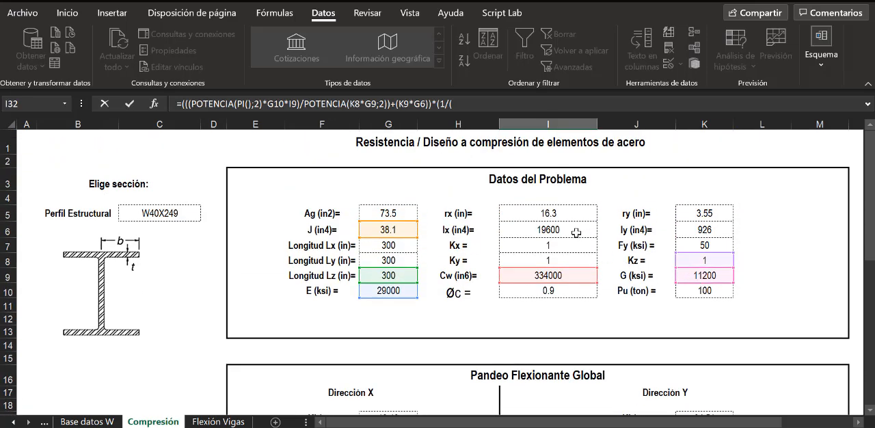
{"action": "left_click", "coordinate": [576, 233]}
{"action": "type", "text": "+"}
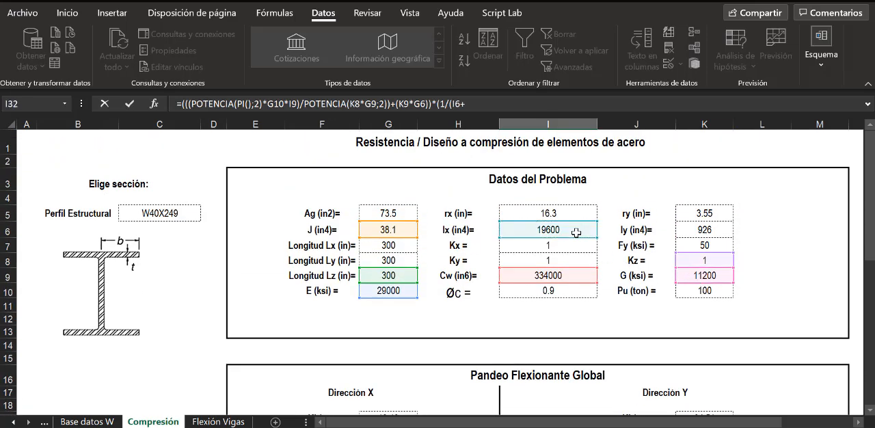
{"action": "left_click", "coordinate": [688, 232]}
{"action": "scroll", "coordinate": [687, 330], "scroll_direction": "down", "scroll_amount": 2}
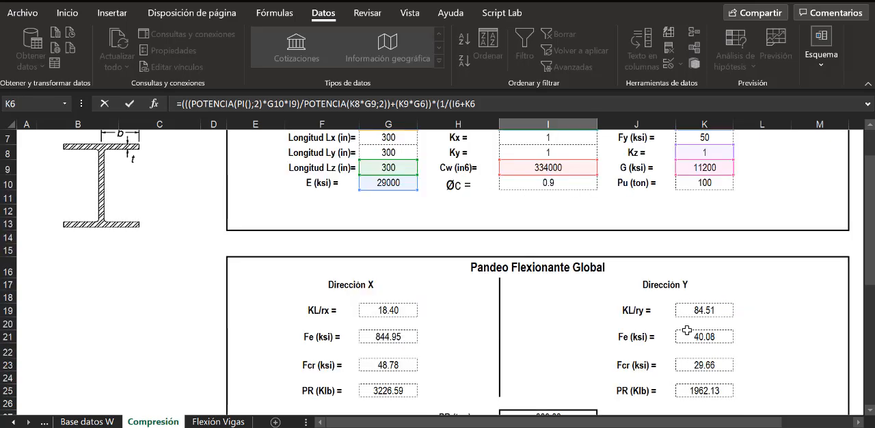
{"action": "scroll", "coordinate": [687, 330], "scroll_direction": "down", "scroll_amount": 6}
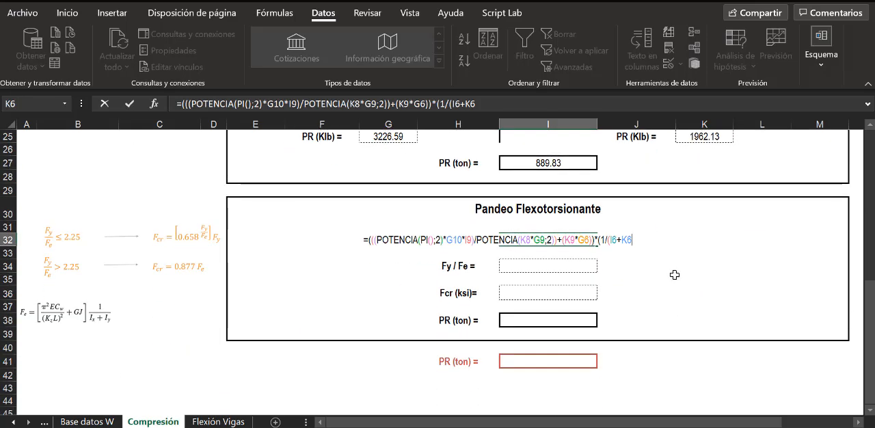
{"action": "type", "text": "))"}
{"action": "key", "text": "Return"}
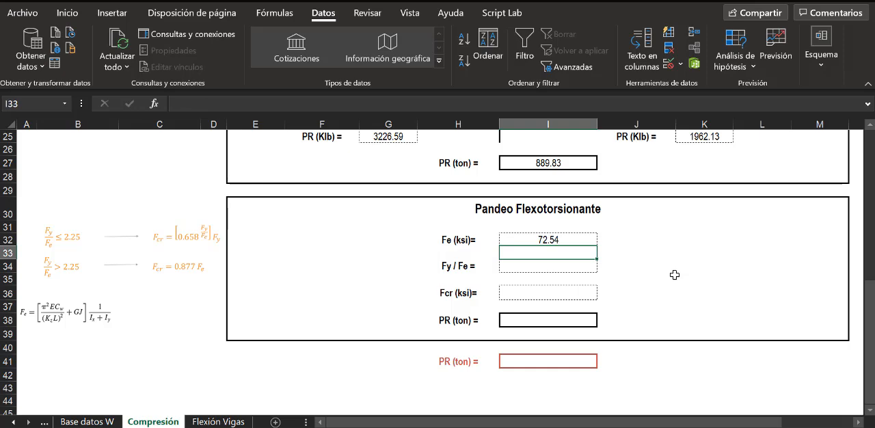
{"action": "left_click", "coordinate": [576, 241]}
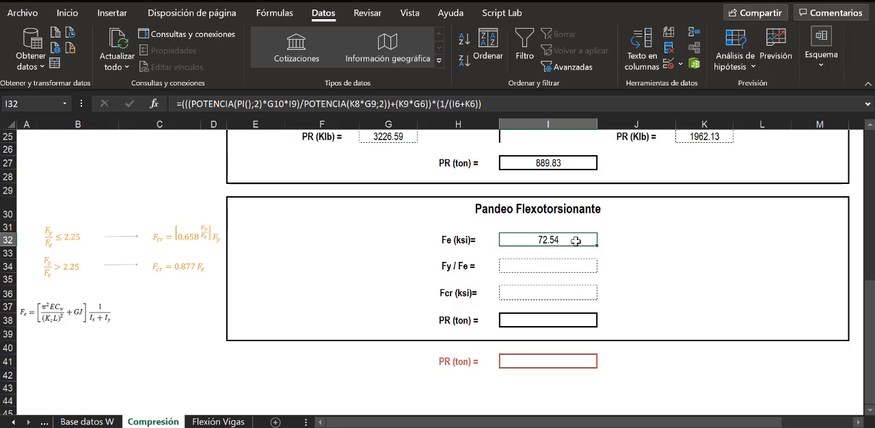
- Calculate Fy / Fe in cell I34 of Pandeo Flexotorsionante with =K7/I32
{"action": "left_click", "coordinate": [552, 264]}
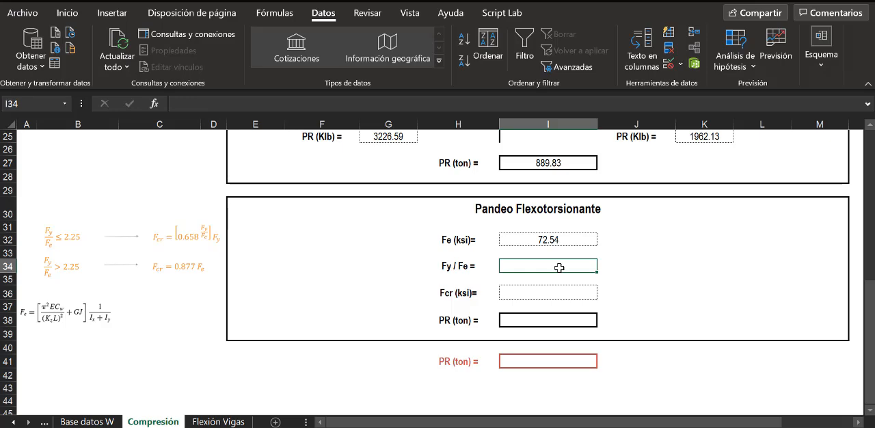
{"action": "type", "text": "="}
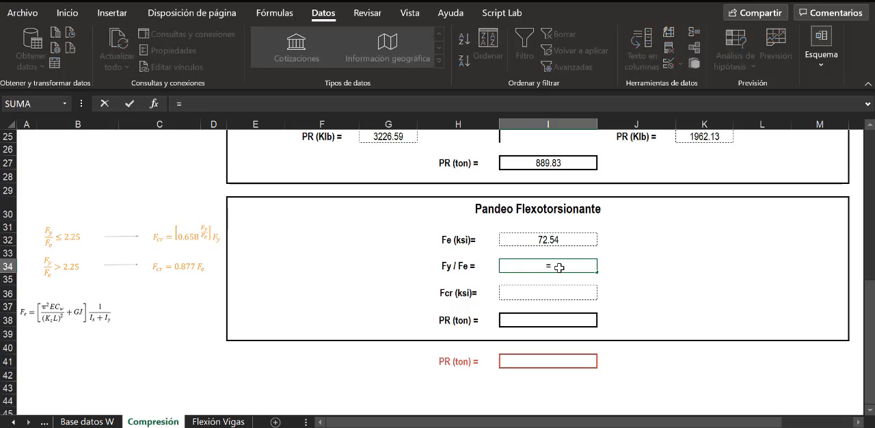
{"action": "scroll", "coordinate": [711, 264], "scroll_direction": "up", "scroll_amount": 7}
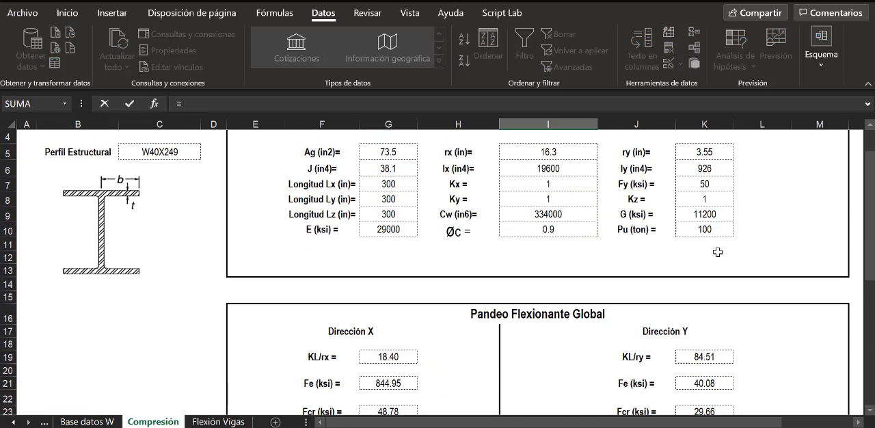
{"action": "left_click", "coordinate": [705, 183]}
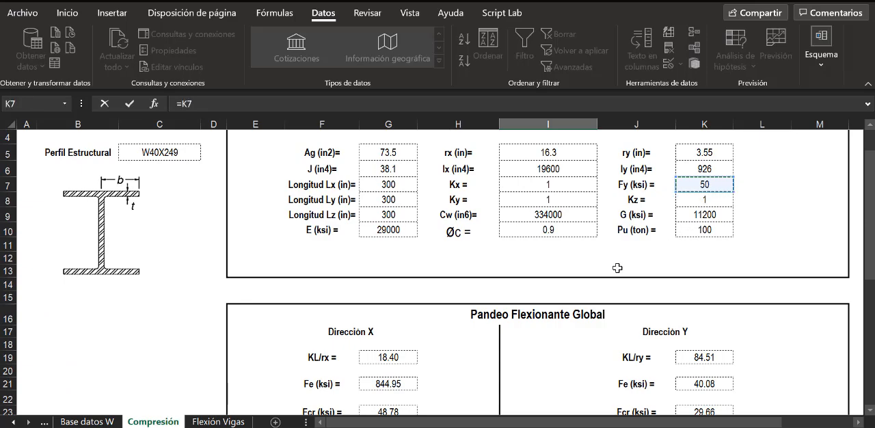
{"action": "scroll", "coordinate": [623, 266], "scroll_direction": "down", "scroll_amount": 7}
{"action": "type", "text": "/"}
{"action": "left_click", "coordinate": [559, 236]}
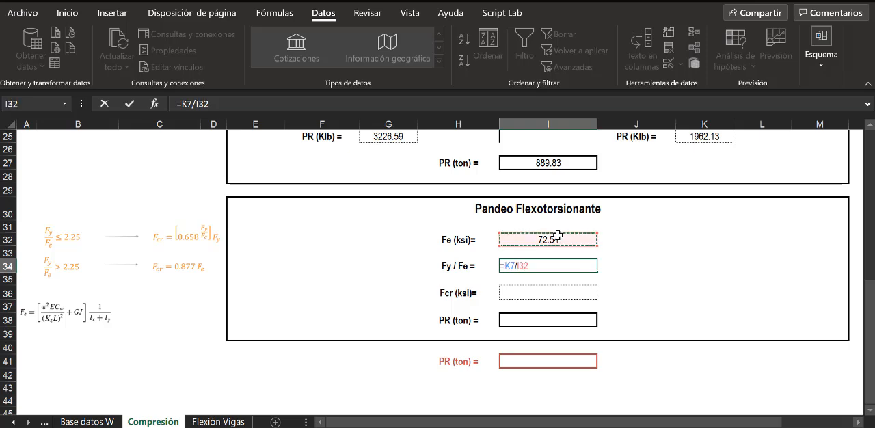
{"action": "key", "text": "Return"}
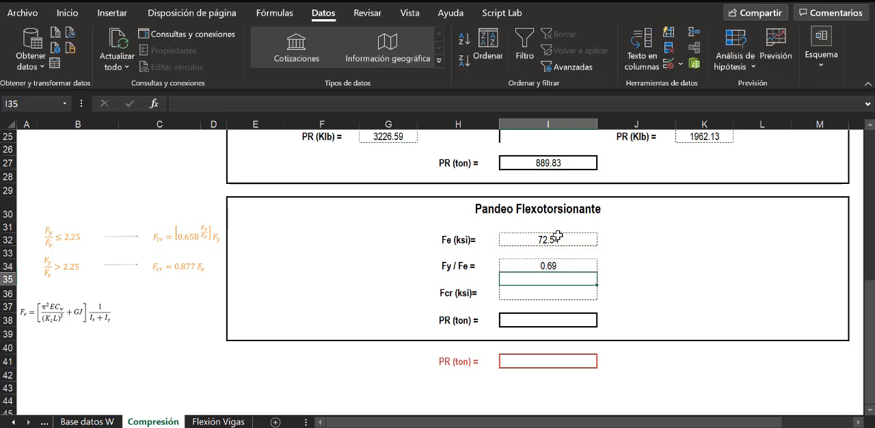
{"action": "left_click", "coordinate": [562, 266]}
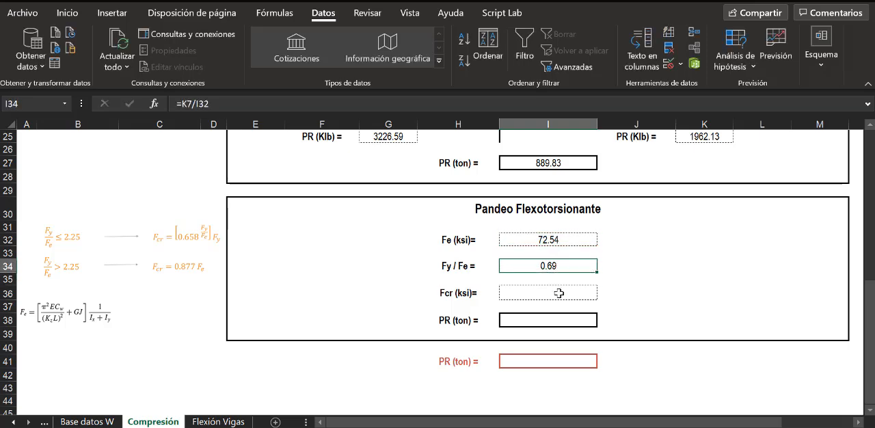
- Start the Fcr formula in cell I36 with an SI function testing whether I34<=2.25
{"action": "left_click", "coordinate": [558, 294]}
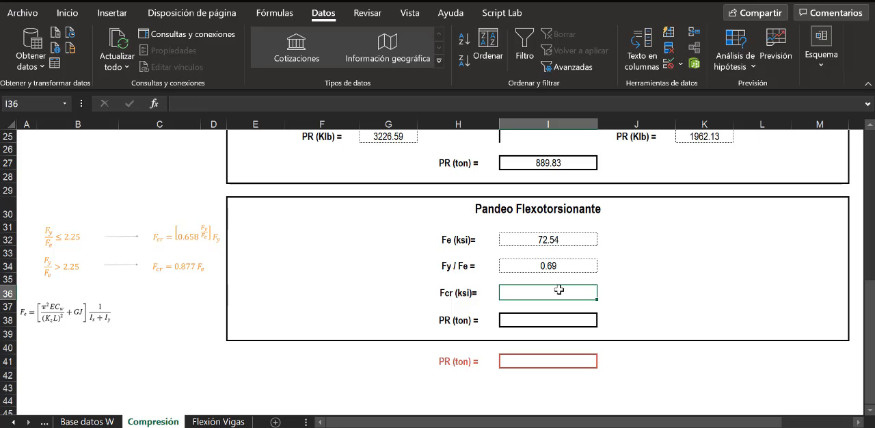
{"action": "type", "text": "=sis"}
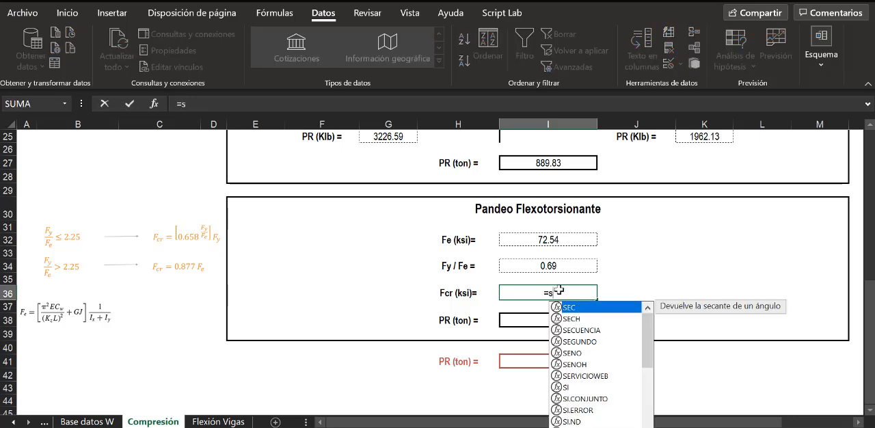
{"action": "key", "text": "BackSpace"}
{"action": "key", "text": "BackSpace"}
{"action": "key", "text": "BackSpace"}
{"action": "type", "text": "S"}
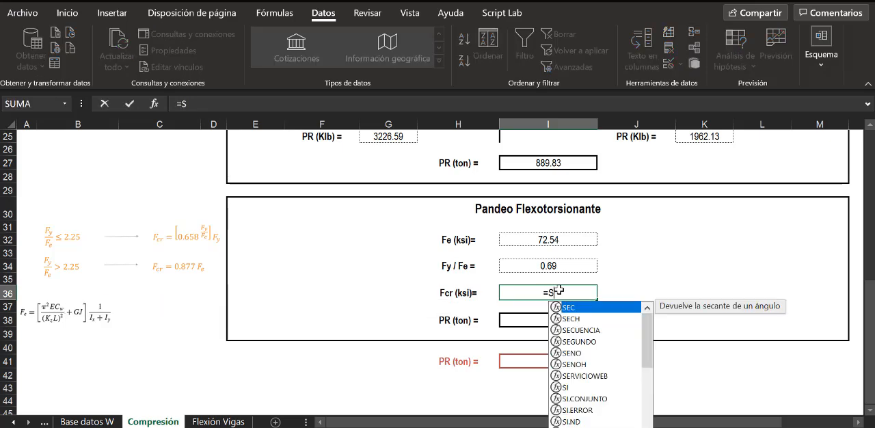
{"action": "type", "text": "I("}
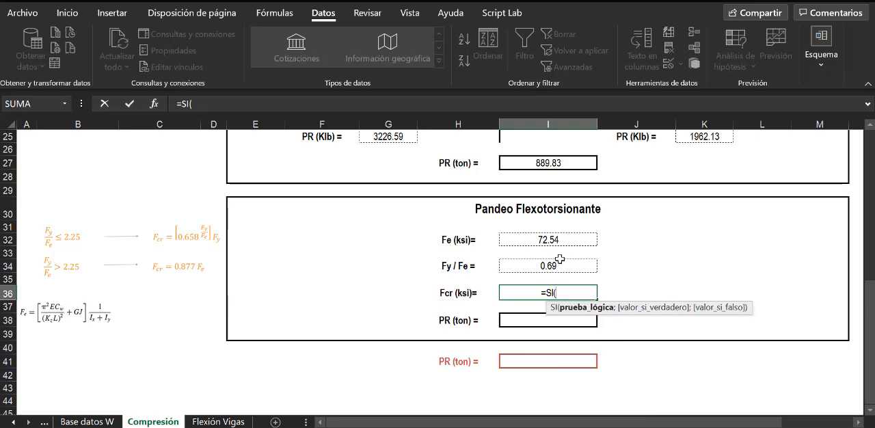
{"action": "left_click", "coordinate": [553, 264]}
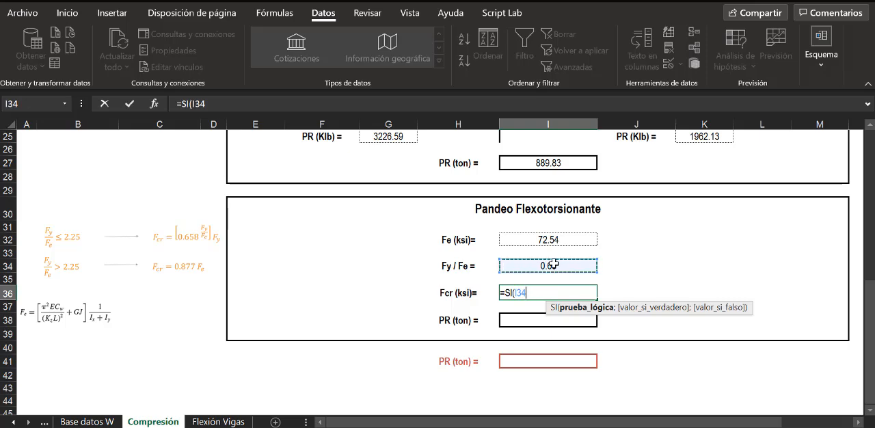
{"action": "type", "text": "<="}
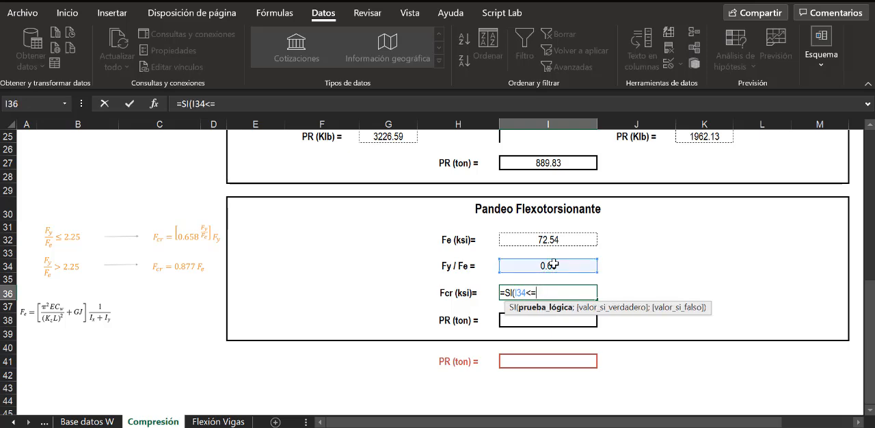
{"action": "type", "text": "2.25;"}
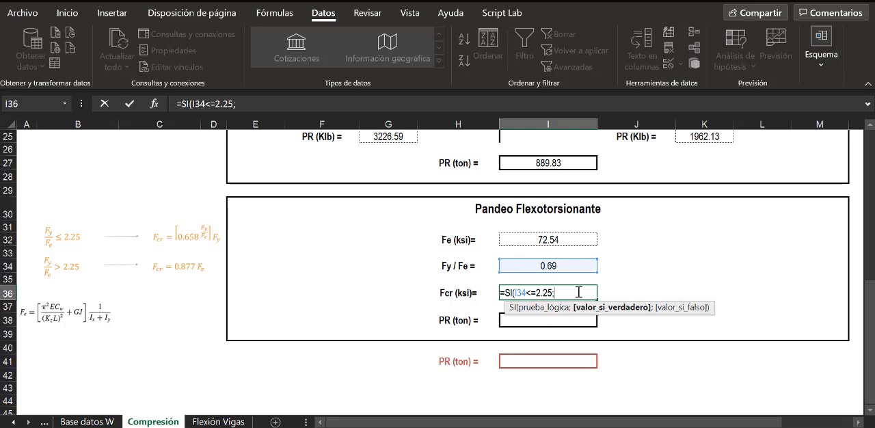
- Begin the true result of the SI formula in I36 with a POTENCIA function using 0.658 as its base
{"action": "type", "text": "POTENCIA("}
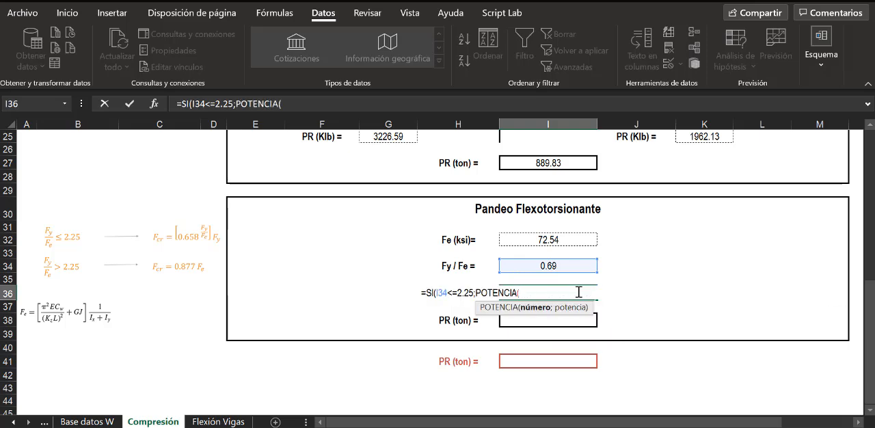
{"action": "type", "text": "0.658;"}
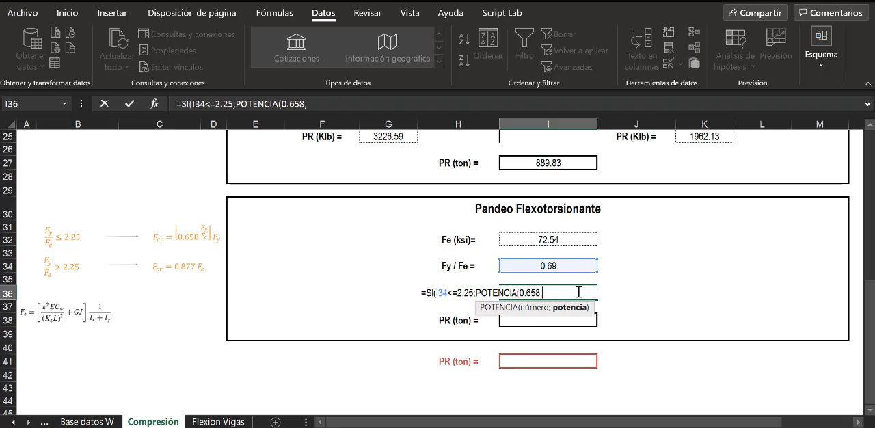
{"action": "scroll", "coordinate": [670, 278], "scroll_direction": "up", "scroll_amount": 8}
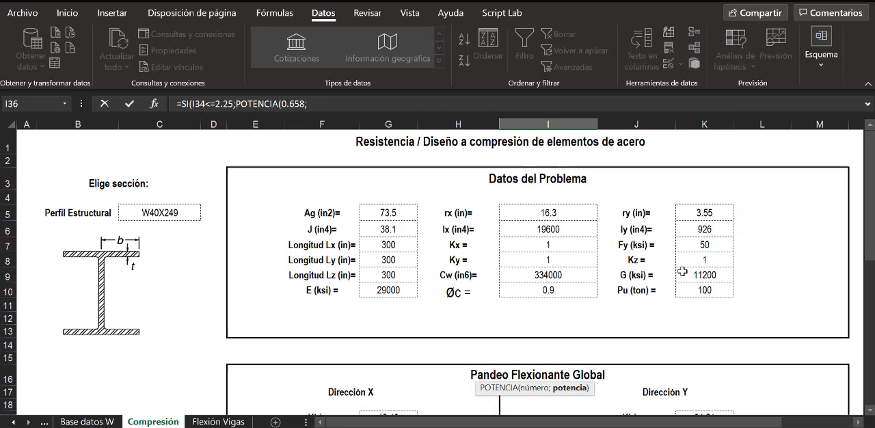
{"action": "left_click", "coordinate": [706, 246]}
{"action": "scroll", "coordinate": [481, 326], "scroll_direction": "down", "scroll_amount": 8}
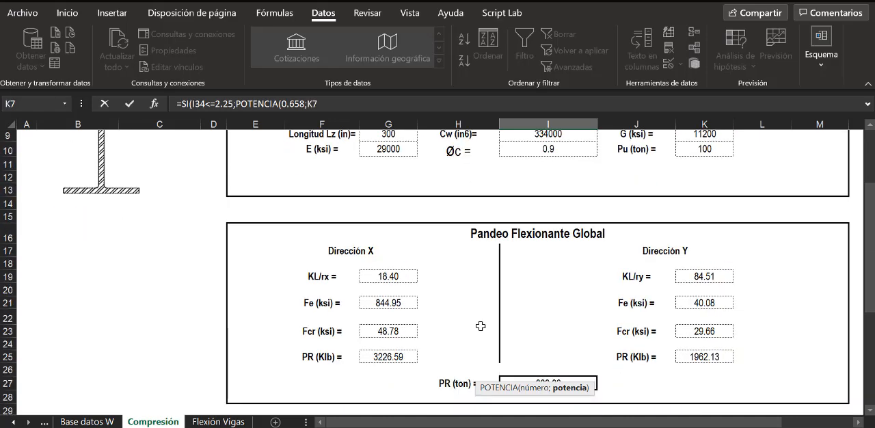
{"action": "scroll", "coordinate": [480, 326], "scroll_direction": "down", "scroll_amount": 2}
{"action": "scroll", "coordinate": [487, 310], "scroll_direction": "up", "scroll_amount": 1}
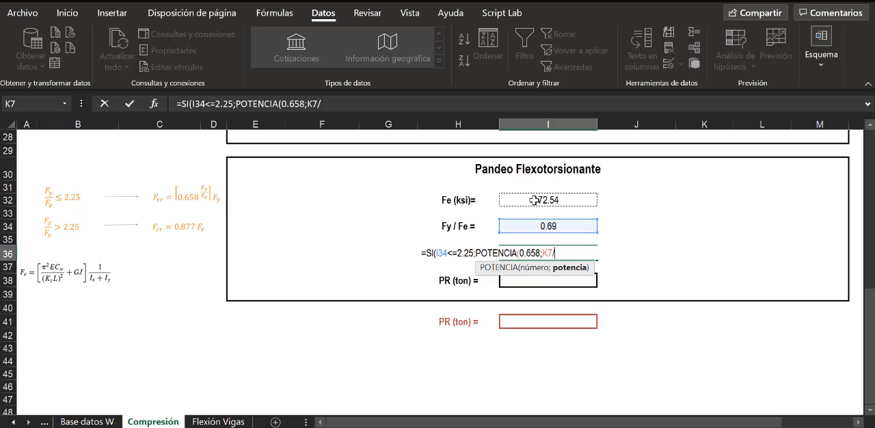
{"action": "type", "text": "/"}
{"action": "left_click", "coordinate": [534, 199]}
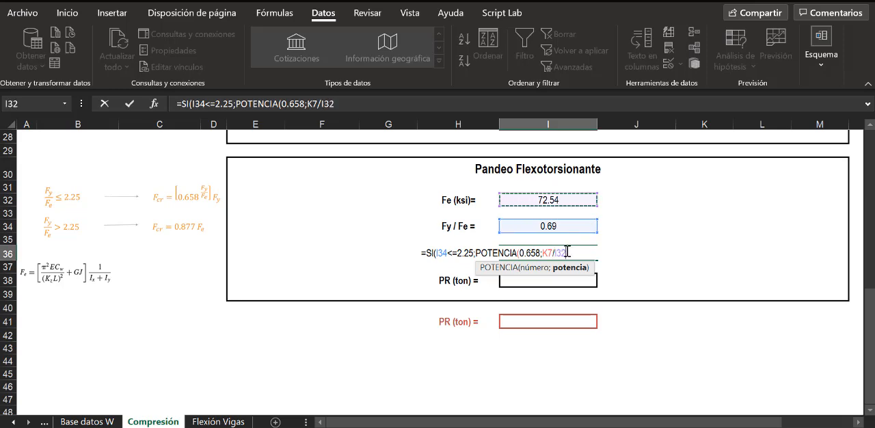
{"action": "key", "text": "BackSpace"}
{"action": "key", "text": "BackSpace"}
{"action": "key", "text": "BackSpace"}
{"action": "key", "text": "BackSpace"}
{"action": "key", "text": "BackSpace"}
{"action": "key", "text": "BackSpace"}
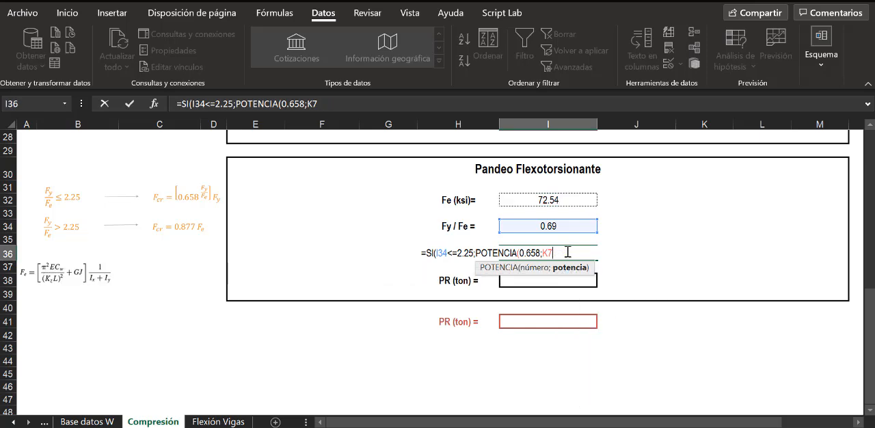
- Use I34 as the POTENCIA exponent, close the function and multiply it by Fy in K7
{"action": "left_click", "coordinate": [561, 227]}
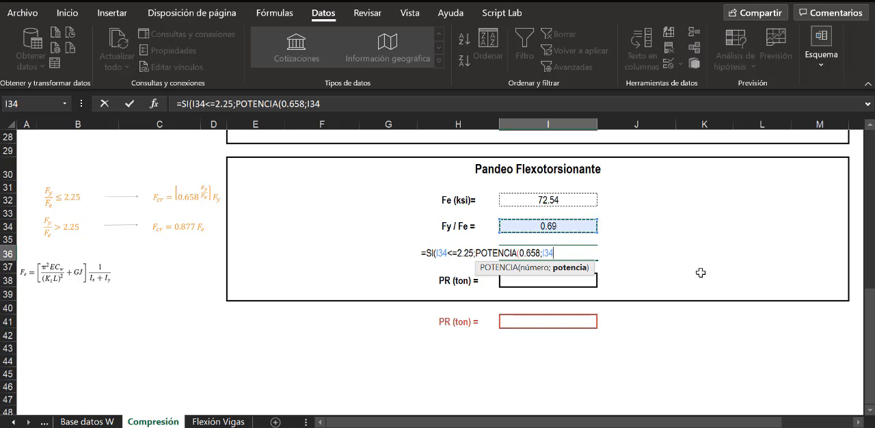
{"action": "type", "text": ")"}
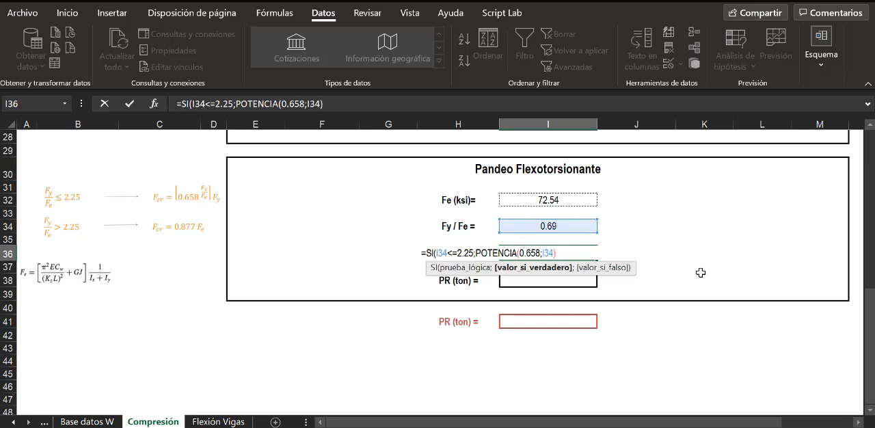
{"action": "type", "text": "*"}
{"action": "scroll", "coordinate": [711, 277], "scroll_direction": "up", "scroll_amount": 4}
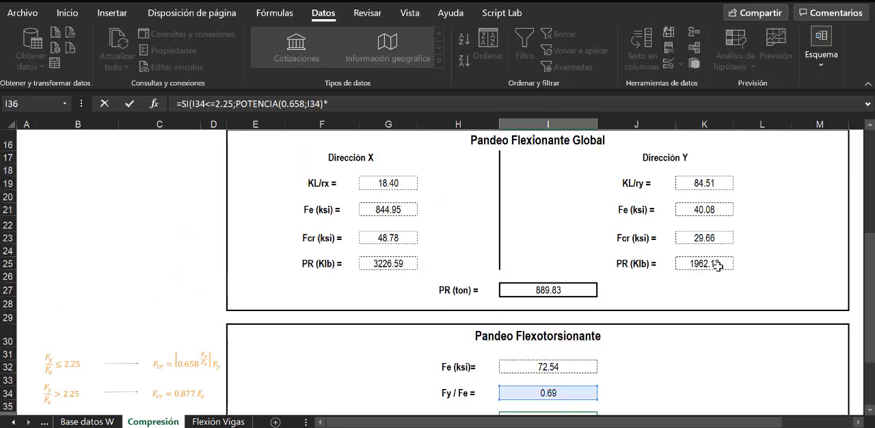
{"action": "scroll", "coordinate": [717, 265], "scroll_direction": "up", "scroll_amount": 5}
{"action": "left_click", "coordinate": [710, 248]}
{"action": "scroll", "coordinate": [667, 359], "scroll_direction": "down", "scroll_amount": 6}
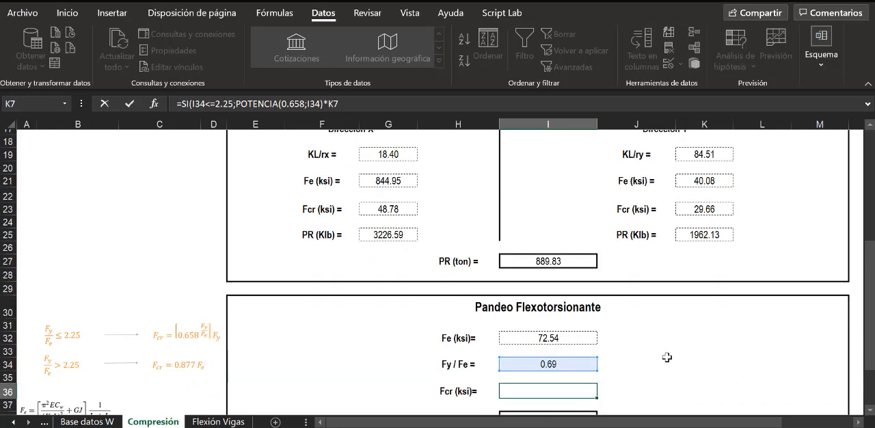
{"action": "scroll", "coordinate": [666, 358], "scroll_direction": "down", "scroll_amount": 2}
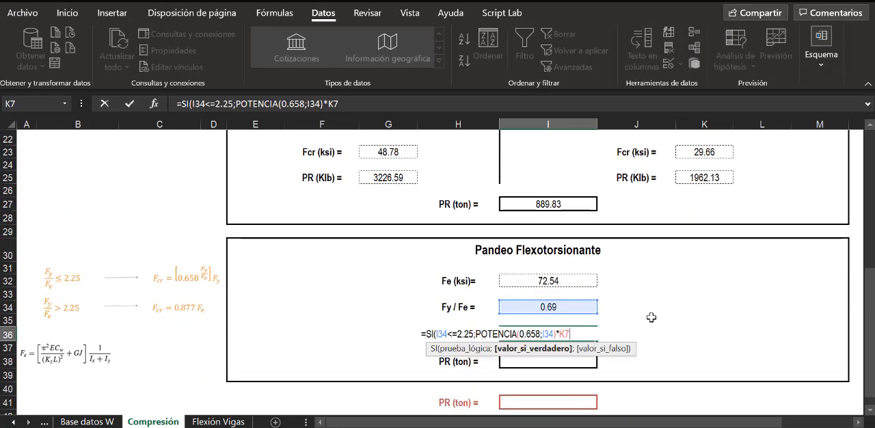
- Set the false result of the SI formula to 0.877*I32 and complete the Fcr formula in I36
{"action": "type", "text": ";"}
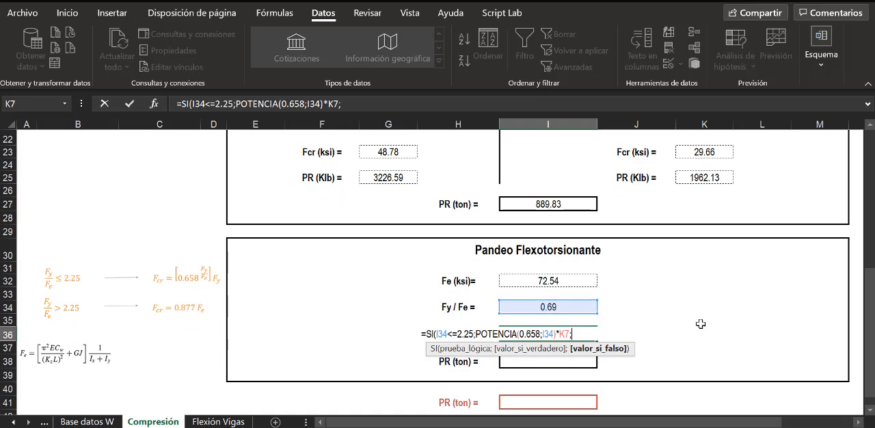
{"action": "type", "text": "0.877*"}
{"action": "left_click", "coordinate": [558, 280]}
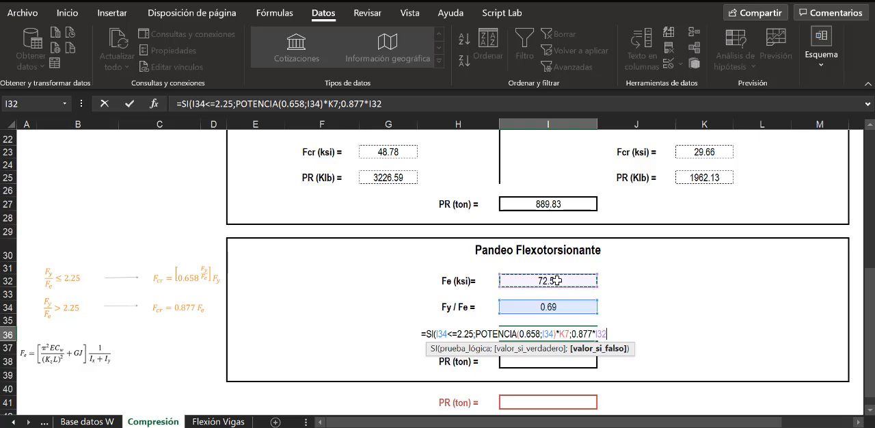
{"action": "type", "text": ")"}
{"action": "key", "text": "Return"}
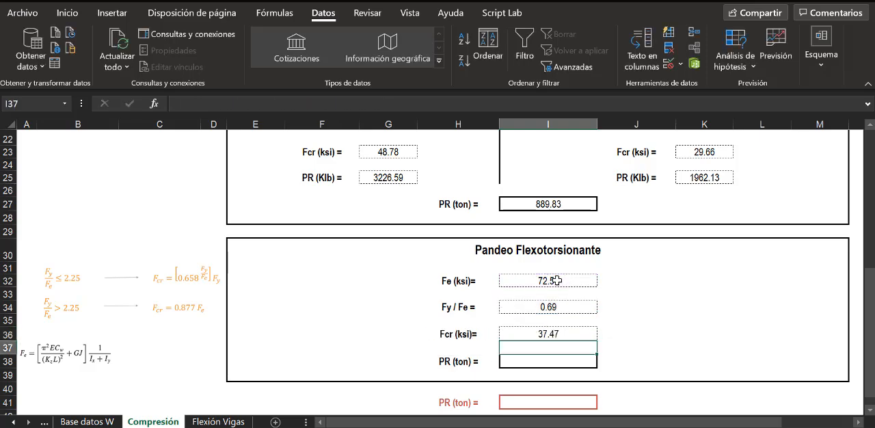
{"action": "left_click", "coordinate": [588, 332]}
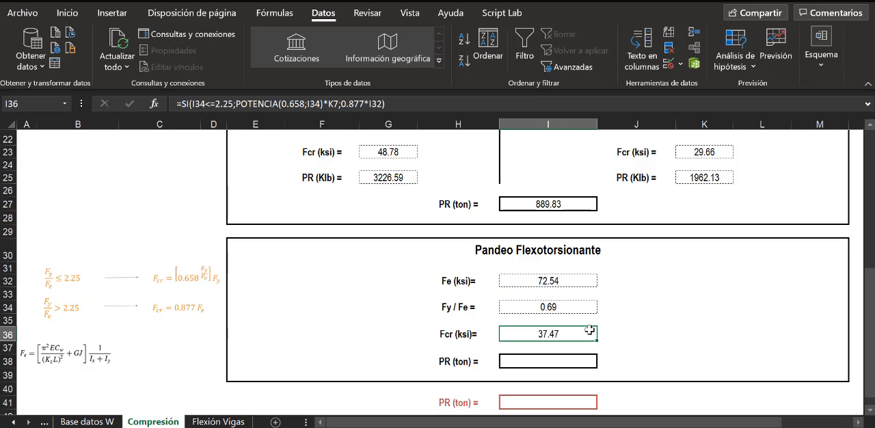
- Calculate the Pandeo Flexotorsionante PR in cell I38 with =I10*G5*I36, multiplying ØC, Ag and Fcr
{"action": "left_click", "coordinate": [559, 361]}
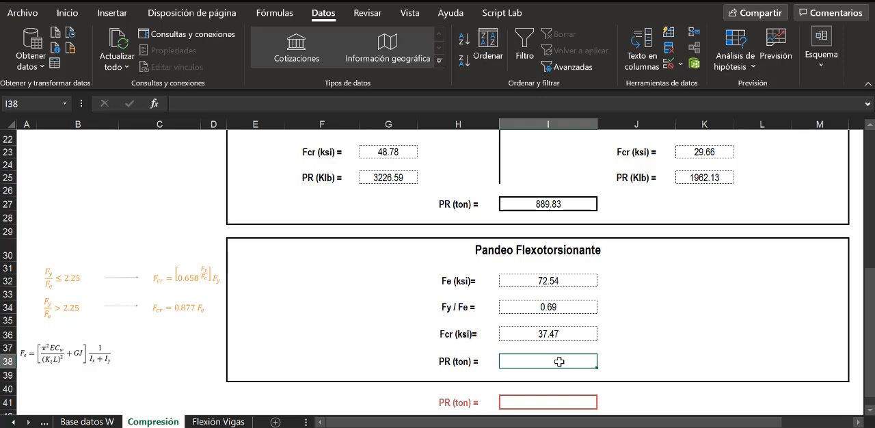
{"action": "type", "text": "="}
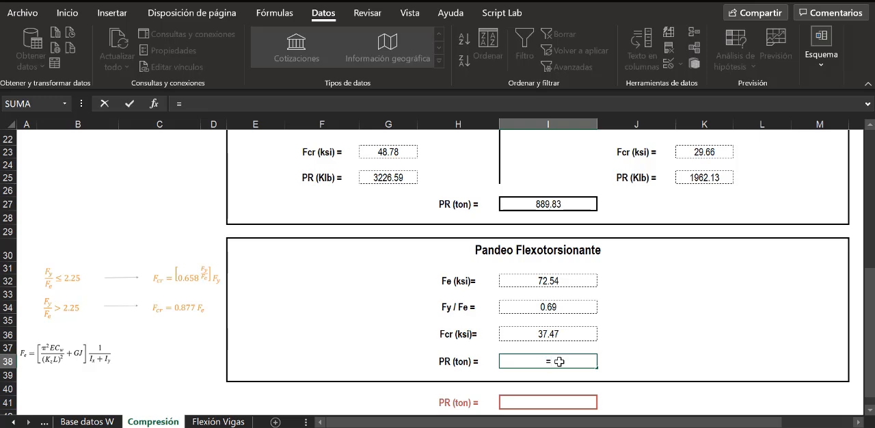
{"action": "scroll", "coordinate": [682, 328], "scroll_direction": "up", "scroll_amount": 7}
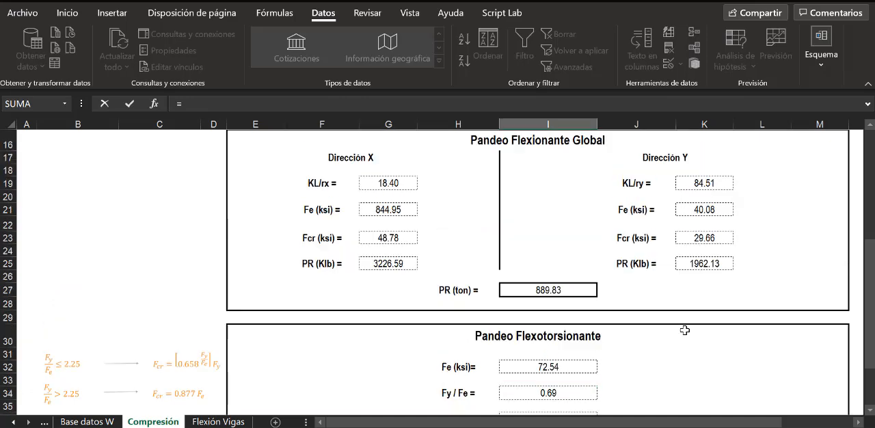
{"action": "left_click", "coordinate": [569, 291]}
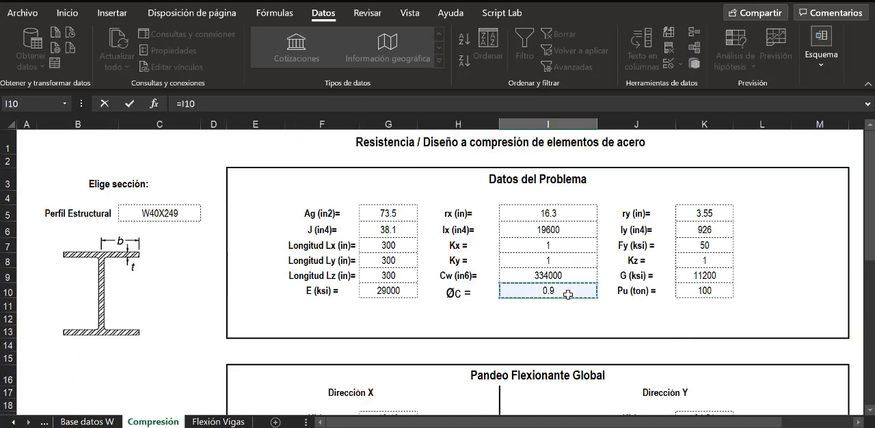
{"action": "scroll", "coordinate": [621, 371], "scroll_direction": "down", "scroll_amount": 6}
{"action": "scroll", "coordinate": [621, 371], "scroll_direction": "down", "scroll_amount": 1}
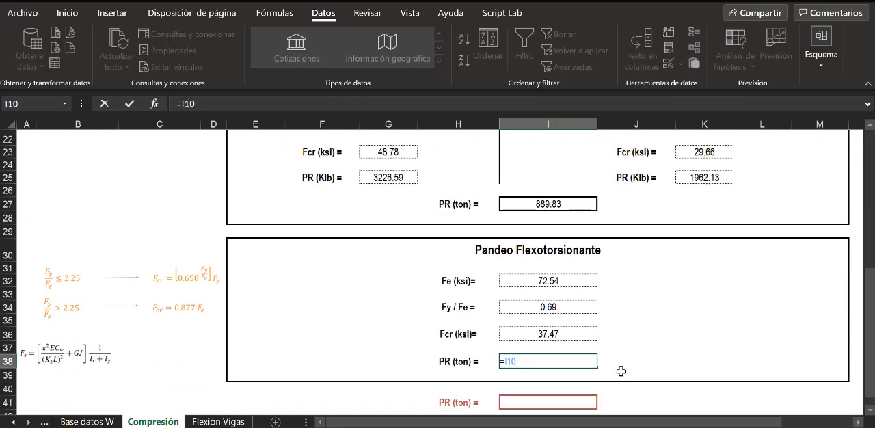
{"action": "type", "text": "*"}
{"action": "scroll", "coordinate": [621, 372], "scroll_direction": "up", "scroll_amount": 7}
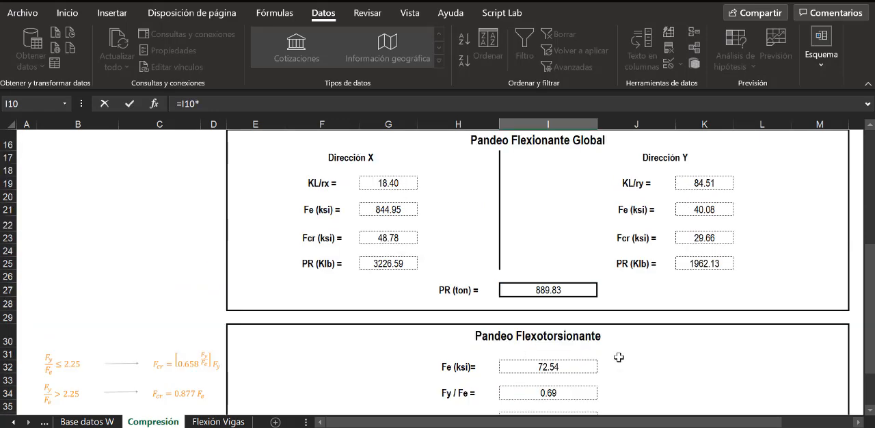
{"action": "left_click", "coordinate": [373, 212]}
{"action": "scroll", "coordinate": [601, 307], "scroll_direction": "down", "scroll_amount": 9}
{"action": "type", "text": "*"}
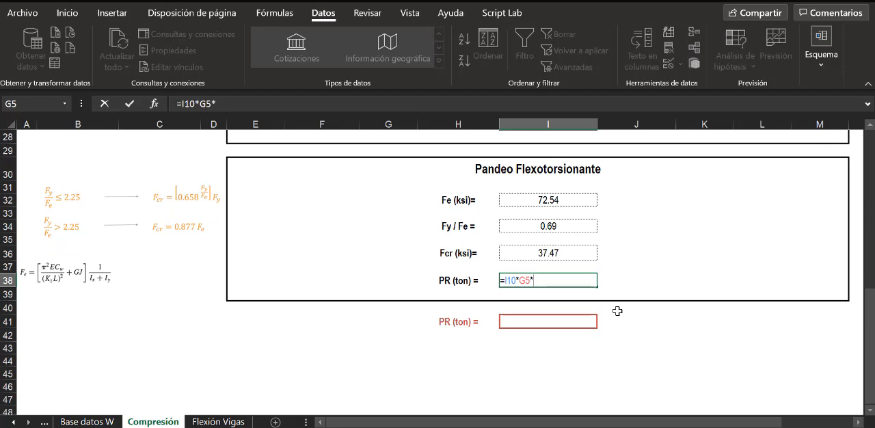
{"action": "left_click", "coordinate": [563, 253]}
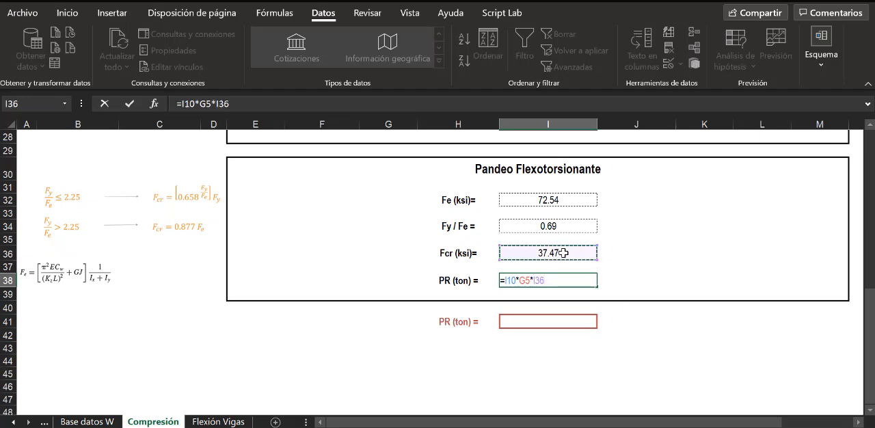
{"action": "key", "text": "ctrl+Return"}
- Convert the PR in I38 to tons by multiplying its formula by .4535, the factor used in I27
{"action": "left_click", "coordinate": [652, 270]}
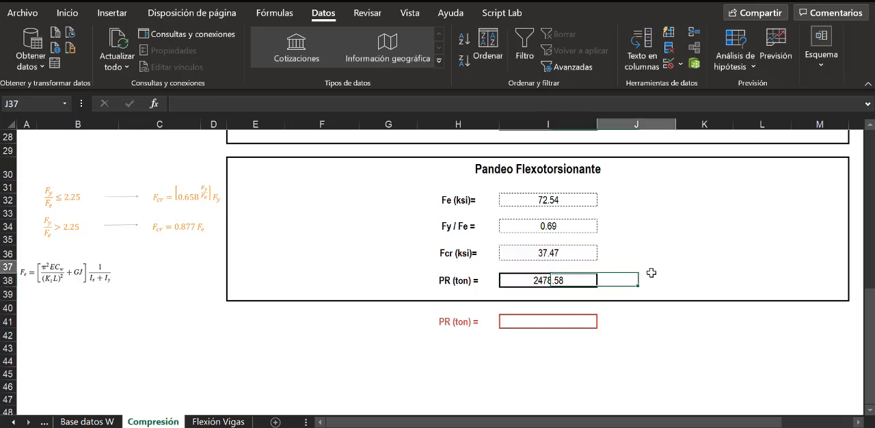
{"action": "left_click", "coordinate": [458, 283]}
{"action": "scroll", "coordinate": [548, 191], "scroll_direction": "up", "scroll_amount": 1}
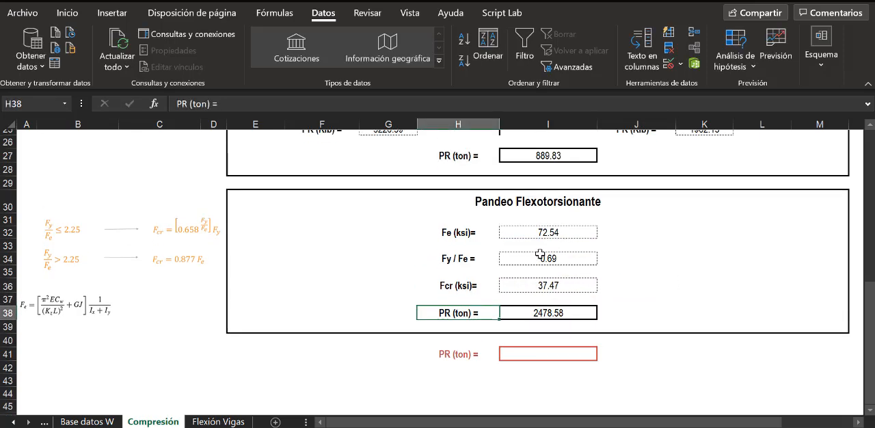
{"action": "left_click", "coordinate": [548, 162]}
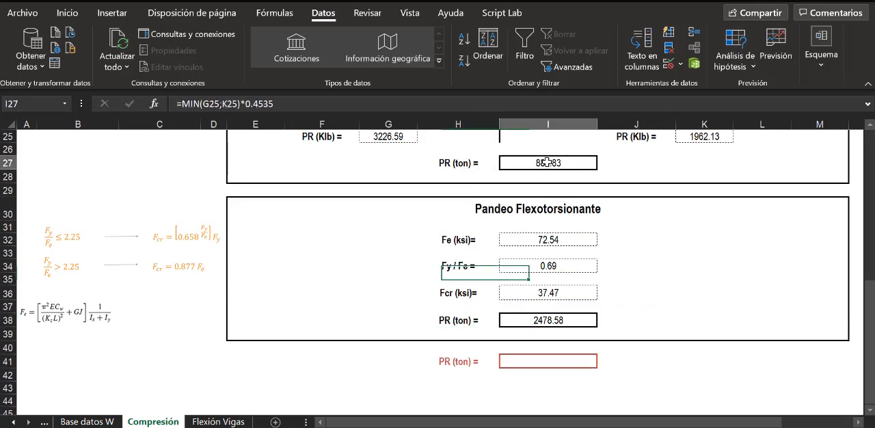
{"action": "left_click", "coordinate": [562, 320]}
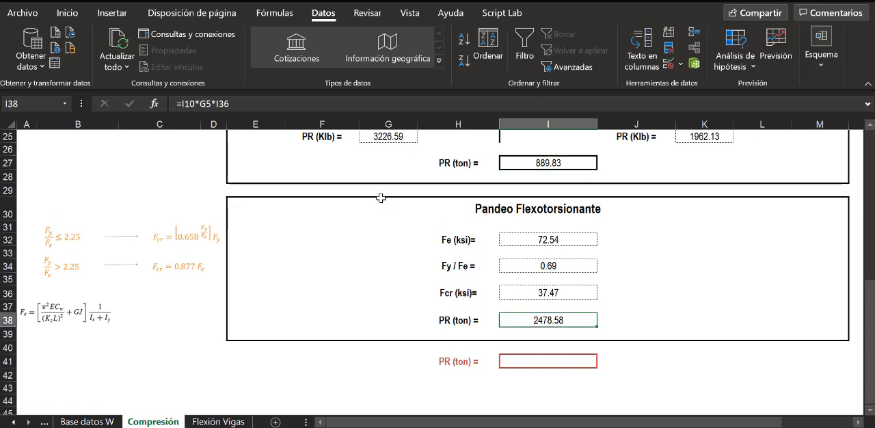
{"action": "left_click", "coordinate": [339, 104]}
{"action": "type", "text": "*.4535"}
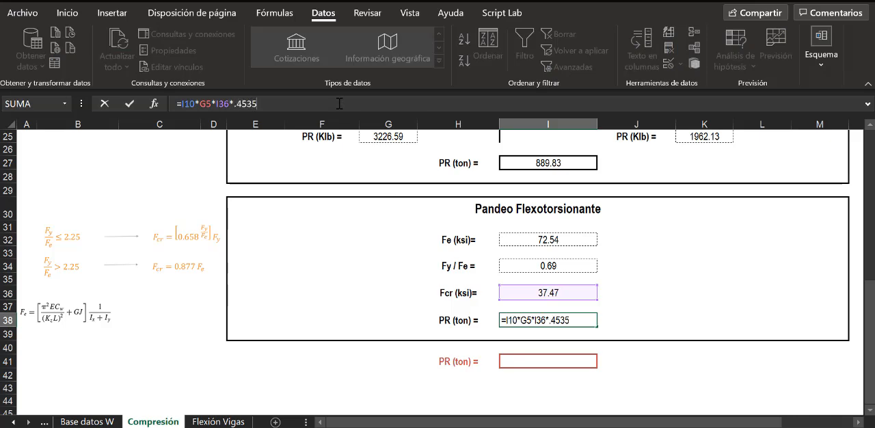
{"action": "key", "text": "Return"}
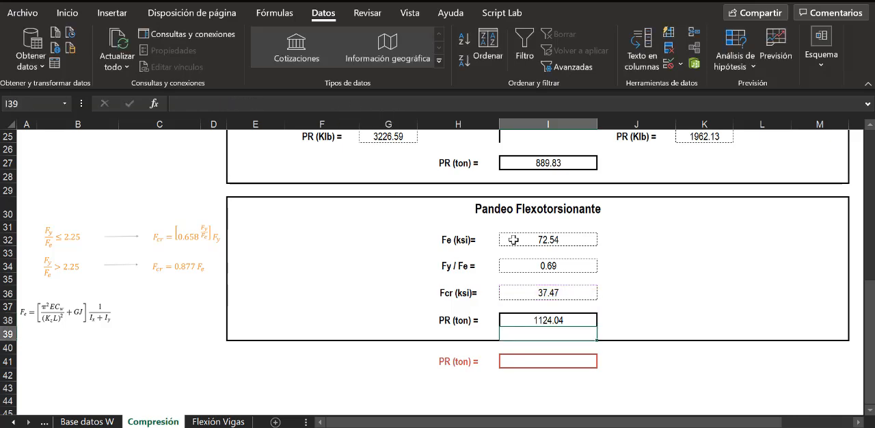
- Calculate the governing PR in cell I41 with =MIN(I27;I38), taking the smaller of the flexural and flexotorsional strengths
{"action": "scroll", "coordinate": [635, 313], "scroll_direction": "up", "scroll_amount": 2}
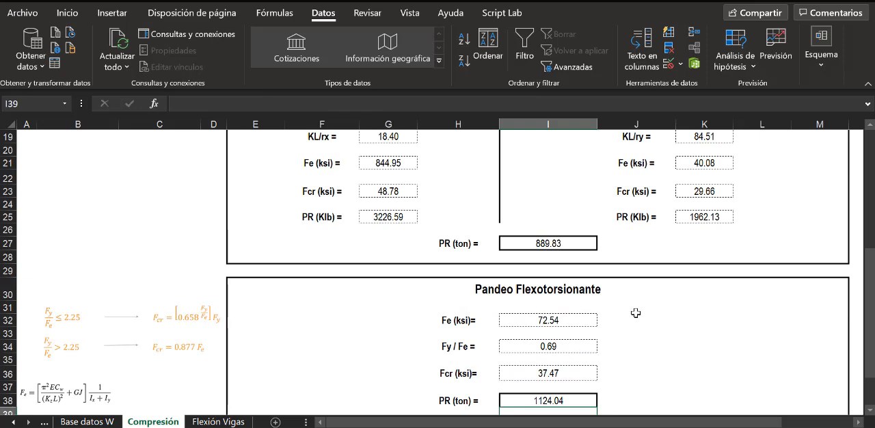
{"action": "left_click", "coordinate": [570, 402]}
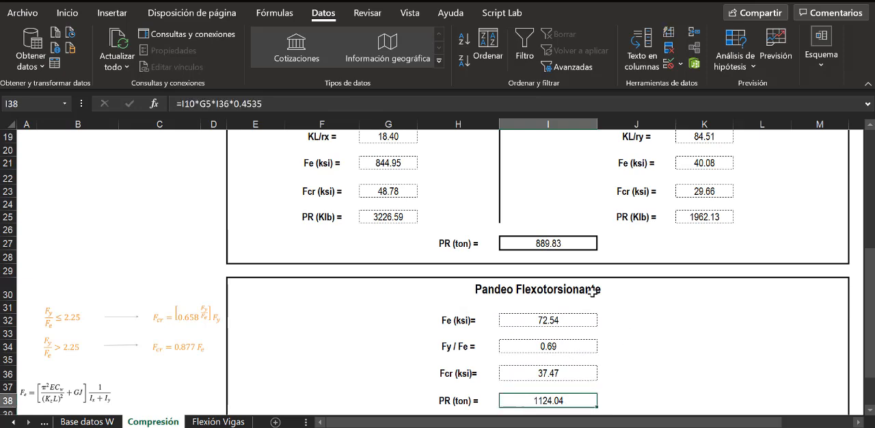
{"action": "left_click", "coordinate": [562, 248]}
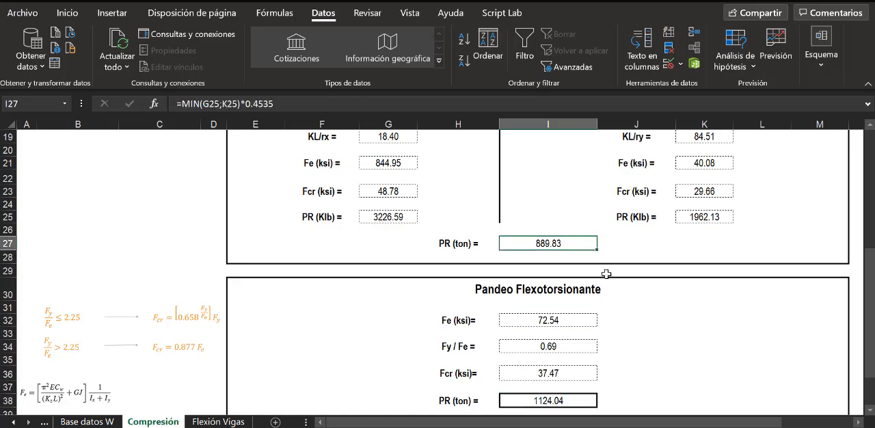
{"action": "scroll", "coordinate": [606, 273], "scroll_direction": "down", "scroll_amount": 1}
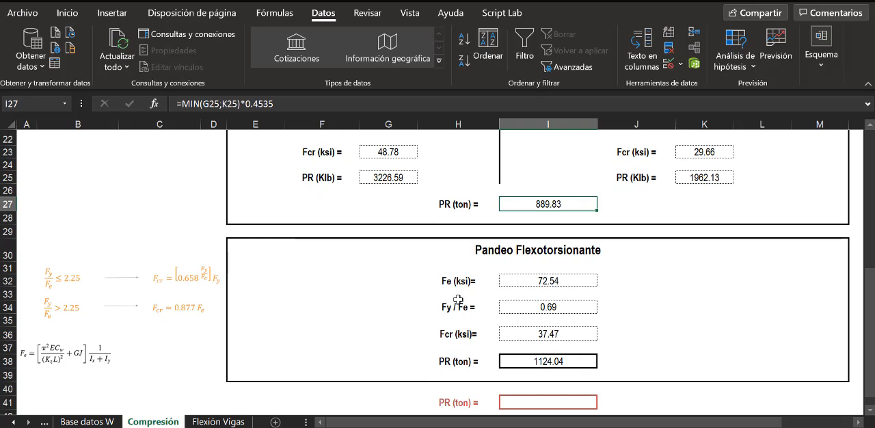
{"action": "left_click", "coordinate": [557, 404]}
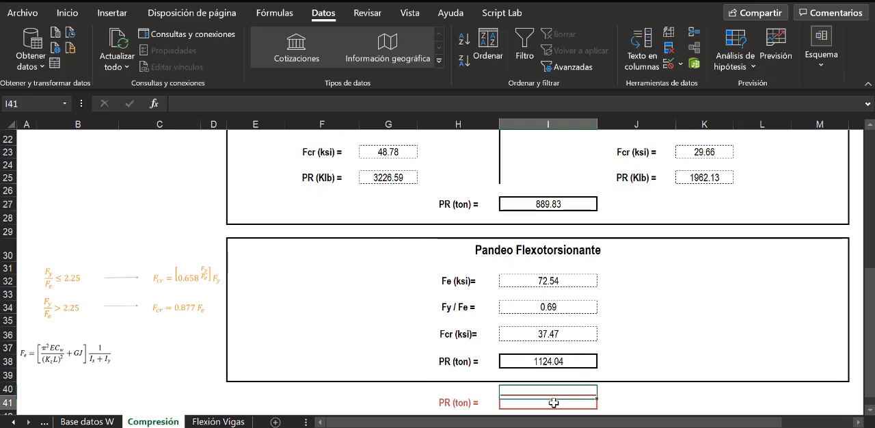
{"action": "left_click", "coordinate": [702, 366]}
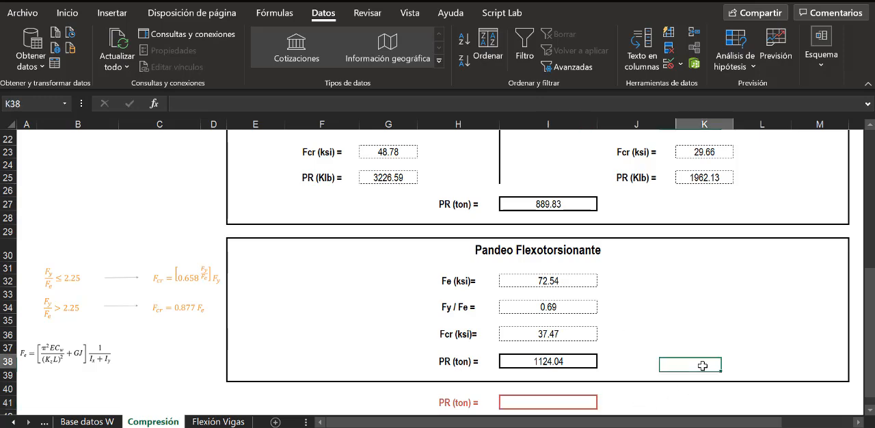
{"action": "left_click", "coordinate": [568, 406]}
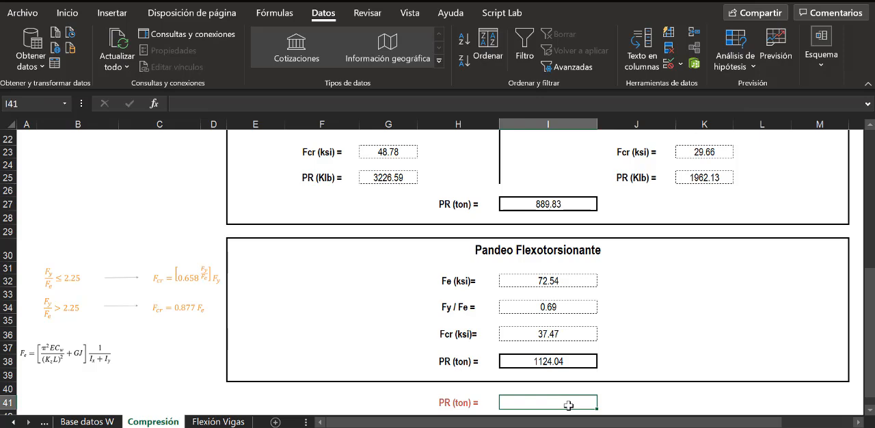
{"action": "type", "text": "="}
{"action": "type", "text": "MIN"}
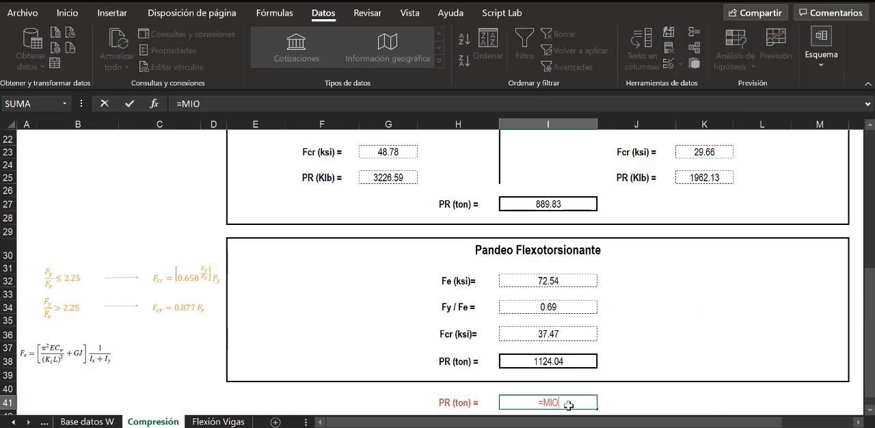
{"action": "type", "text": "("}
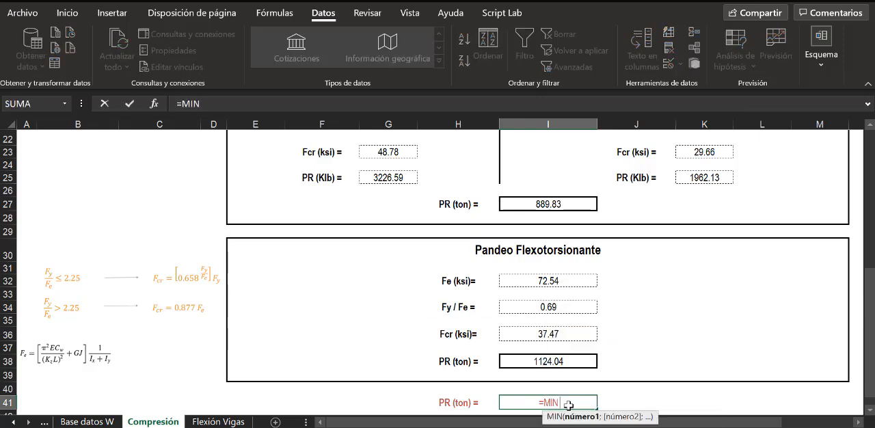
{"action": "left_click", "coordinate": [541, 204]}
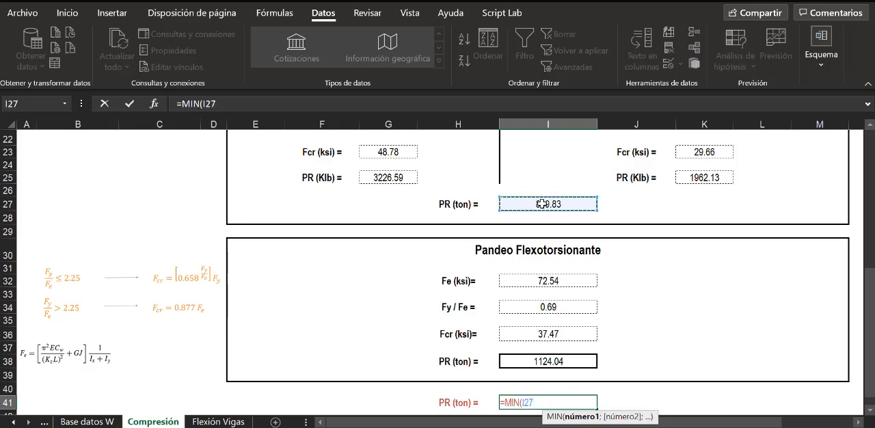
{"action": "type", "text": ";"}
{"action": "left_click", "coordinate": [555, 363]}
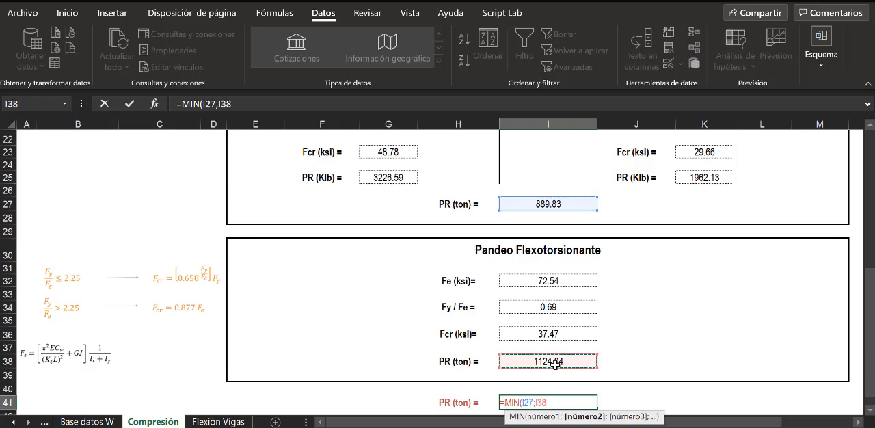
{"action": "type", "text": ")"}
{"action": "key", "text": "Return"}
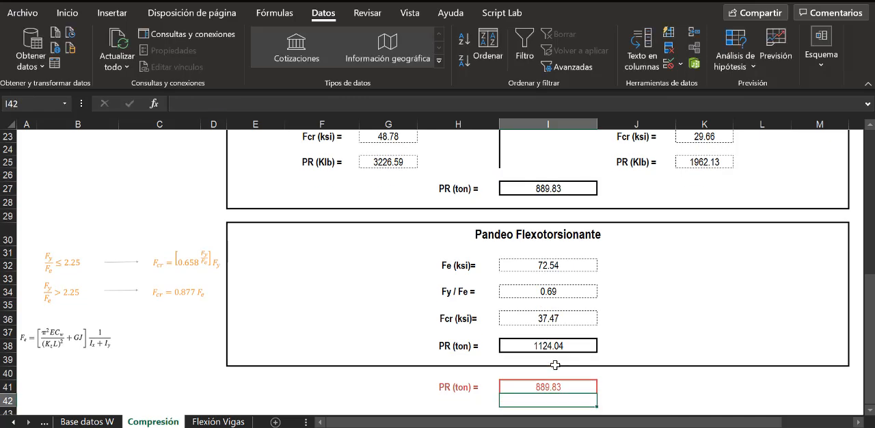
- Compare the global flexural buckling PR in I27 with the governing PR in I41
{"action": "left_click", "coordinate": [673, 398]}
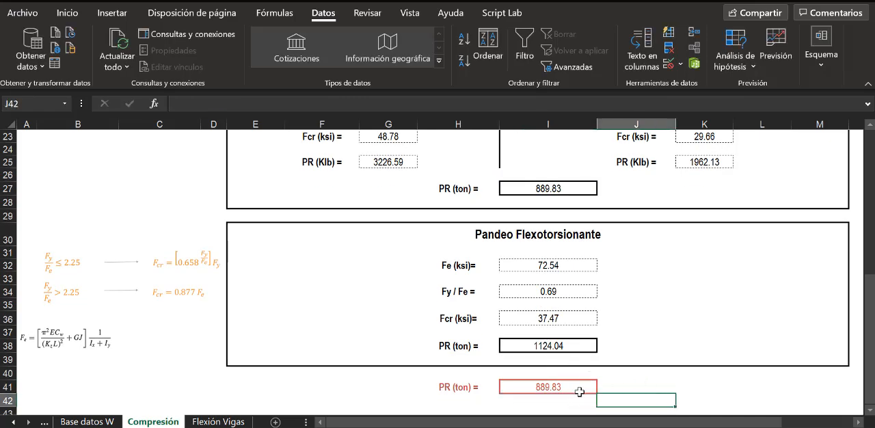
{"action": "left_click", "coordinate": [558, 186]}
{"action": "scroll", "coordinate": [593, 236], "scroll_direction": "up", "scroll_amount": 2}
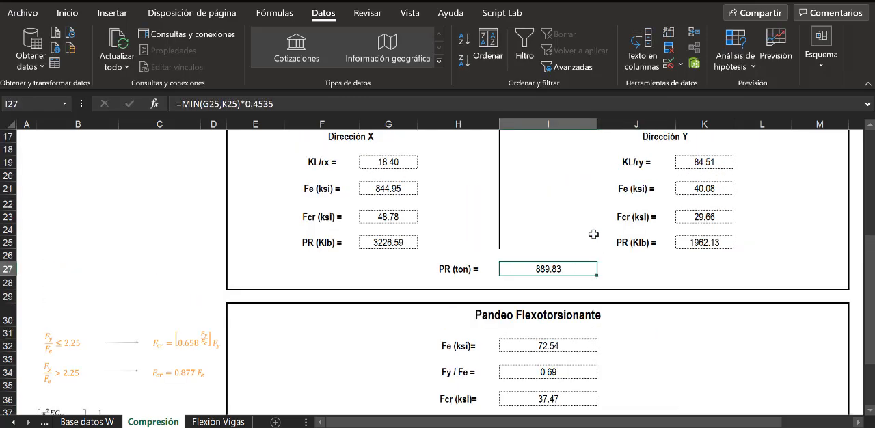
{"action": "scroll", "coordinate": [593, 236], "scroll_direction": "up", "scroll_amount": 1}
{"action": "scroll", "coordinate": [564, 219], "scroll_direction": "down", "scroll_amount": 4}
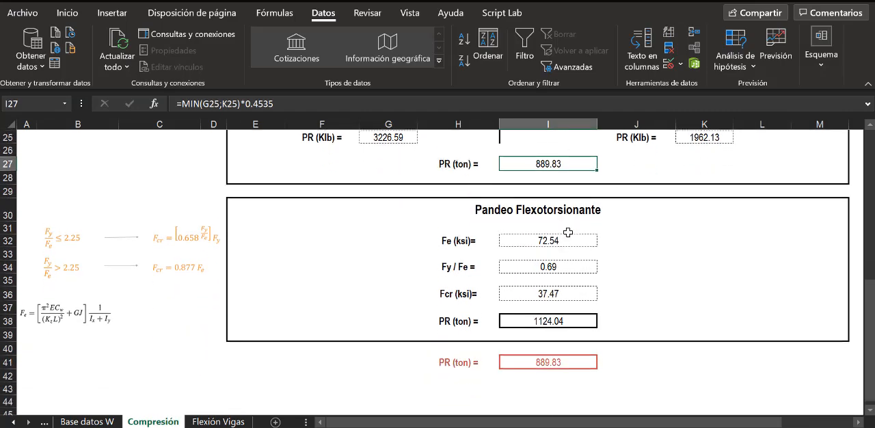
{"action": "left_click", "coordinate": [556, 350]}
{"action": "left_click", "coordinate": [651, 359]}
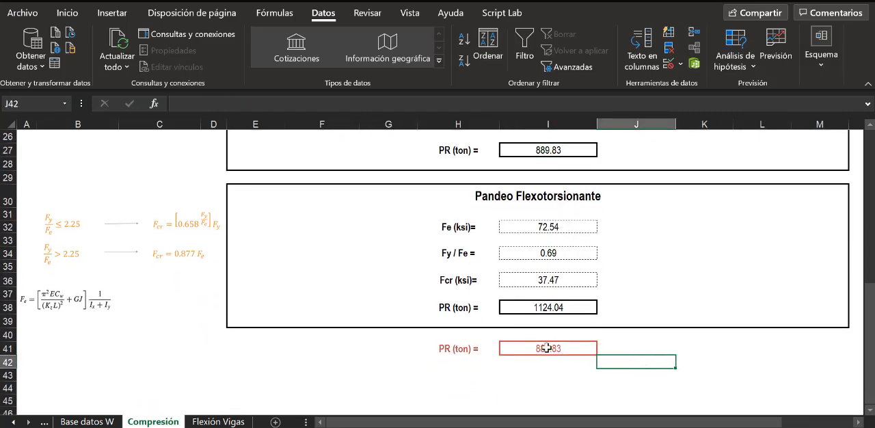
{"action": "left_click", "coordinate": [576, 347]}
{"action": "left_click", "coordinate": [688, 346]}
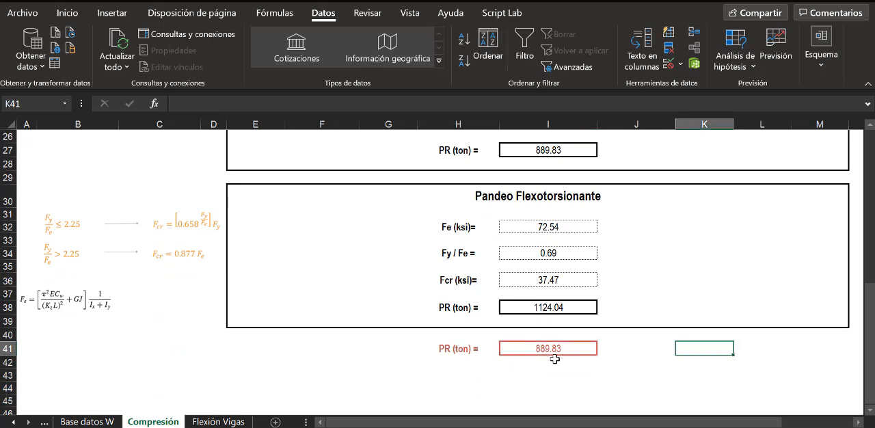
- Delete the Fcr and Fe reference equations beside the Pandeo Flexotorsionante block
{"action": "scroll", "coordinate": [717, 367], "scroll_direction": "up", "scroll_amount": 1}
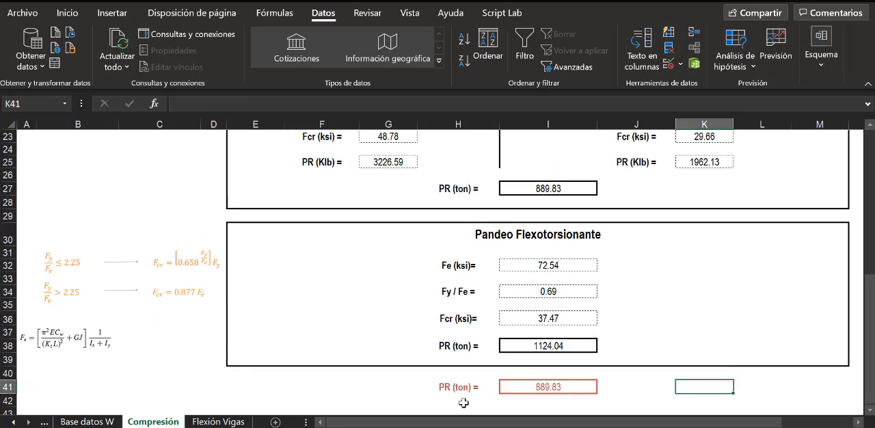
{"action": "left_click", "coordinate": [167, 271]}
{"action": "key", "text": "Delete"}
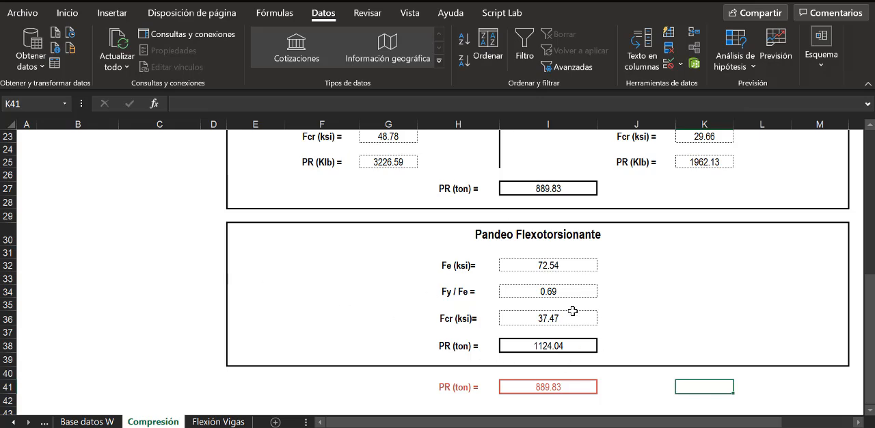
- Set the applied load Pu (ton) in cell K10 to 250
{"action": "left_click", "coordinate": [557, 385]}
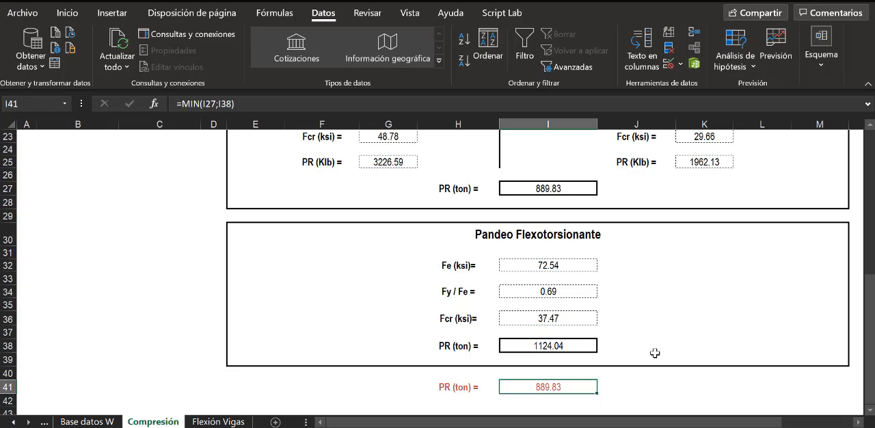
{"action": "scroll", "coordinate": [679, 276], "scroll_direction": "up", "scroll_amount": 7}
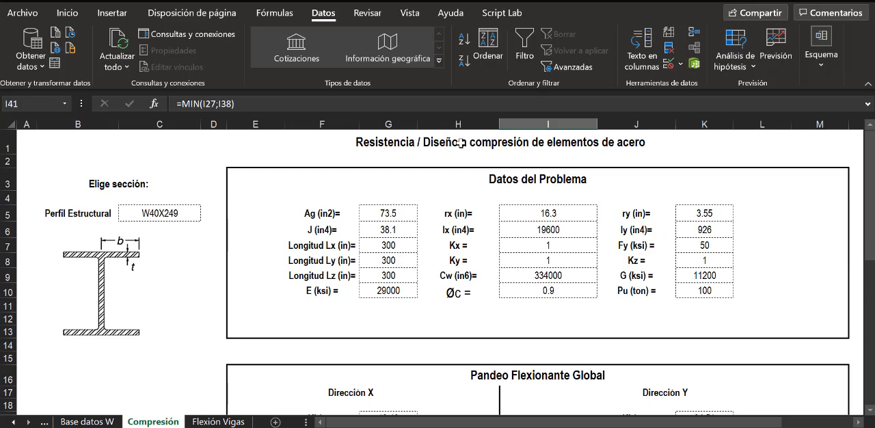
{"action": "left_click", "coordinate": [706, 292]}
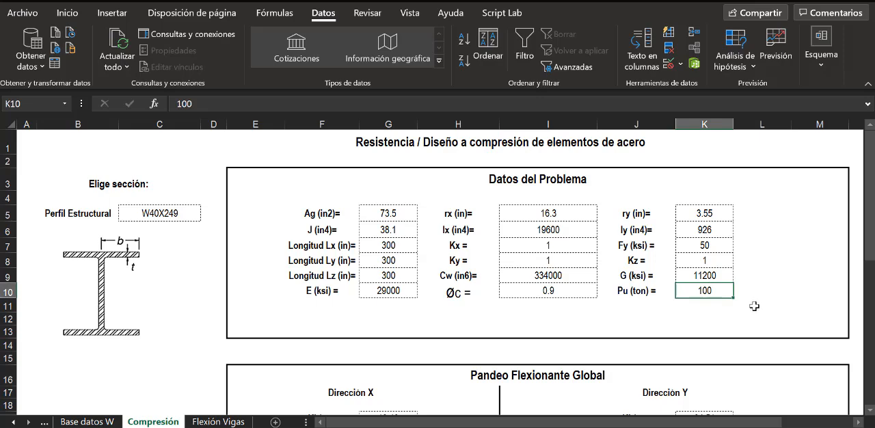
{"action": "type", "text": "250"}
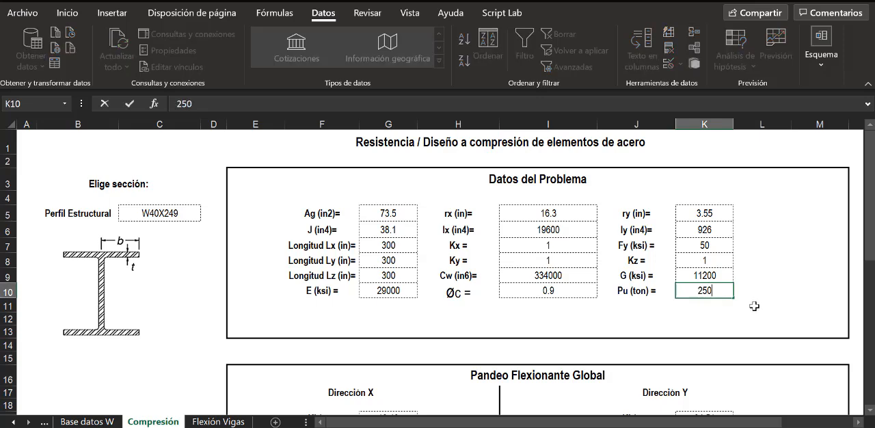
{"action": "key", "text": "Return"}
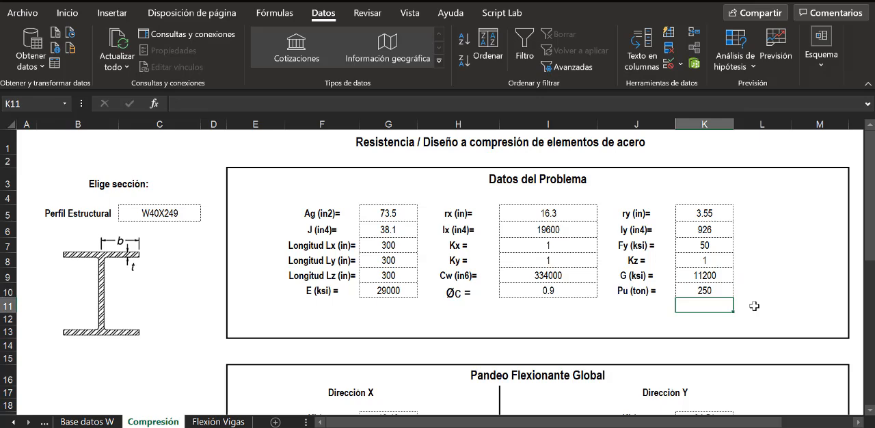
- Choose W12X58 as the Perfil Estructural in cell C5
{"action": "left_click", "coordinate": [139, 208]}
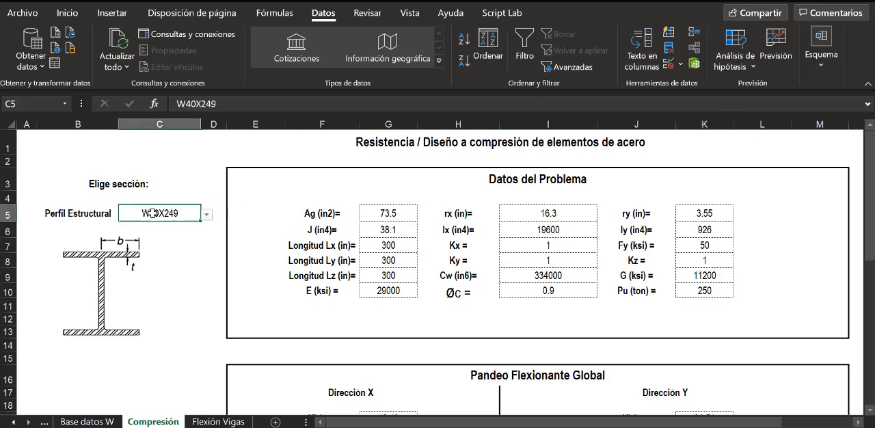
{"action": "left_click", "coordinate": [206, 215]}
{"action": "left_click_drag", "start_coordinate": [203, 245], "coordinate": [206, 282]}
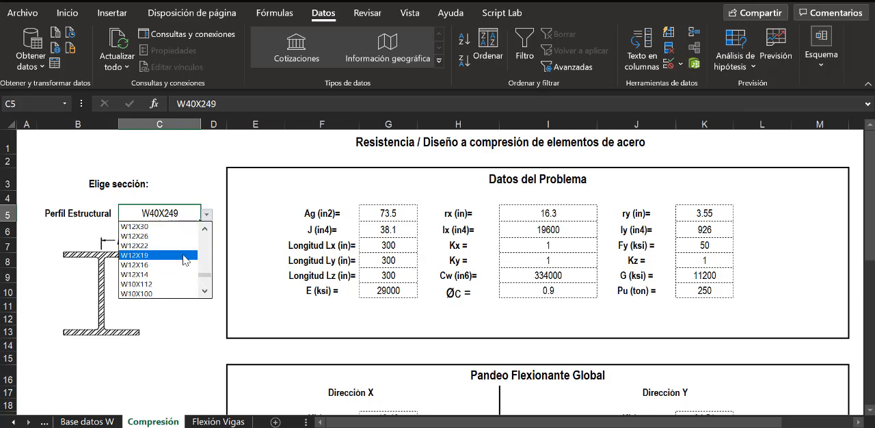
{"action": "scroll", "coordinate": [171, 257], "scroll_direction": "up", "scroll_amount": 3}
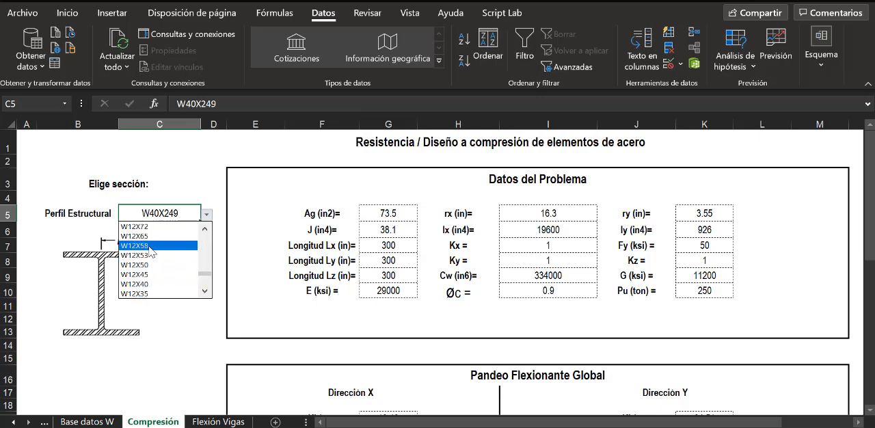
{"action": "left_click", "coordinate": [150, 246]}
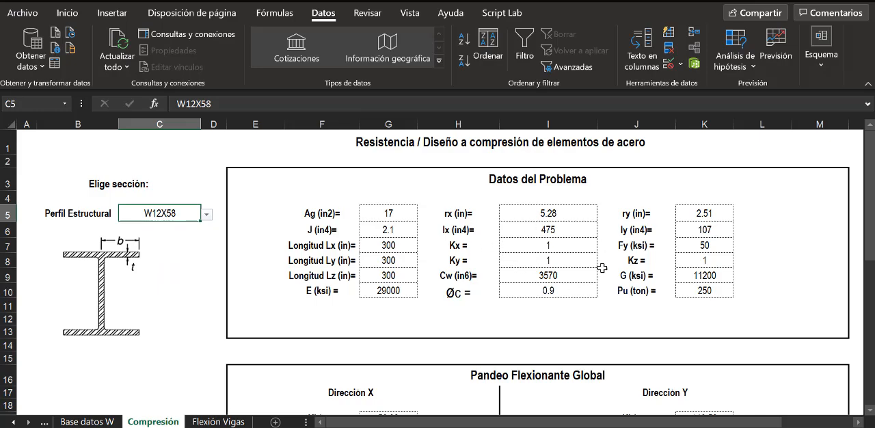
- Check the PR results in I27, I38 and I41 for the W12X58 profile against the Pu in K10
{"action": "scroll", "coordinate": [561, 264], "scroll_direction": "down", "scroll_amount": 4}
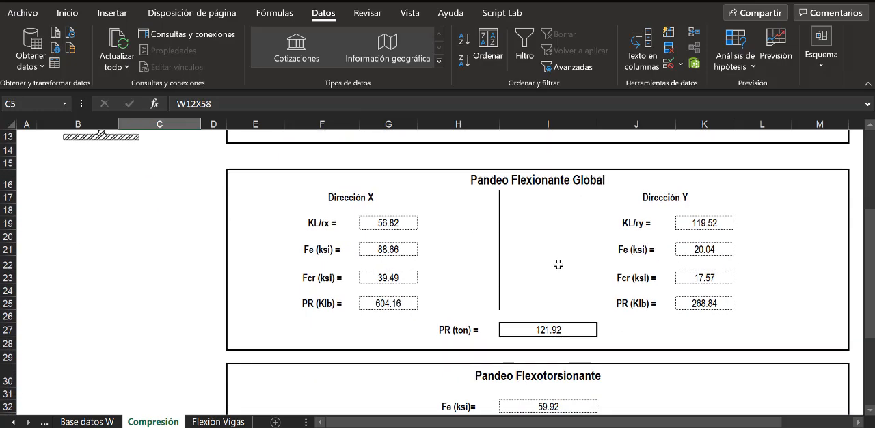
{"action": "left_click", "coordinate": [571, 334]}
{"action": "scroll", "coordinate": [575, 321], "scroll_direction": "down", "scroll_amount": 3}
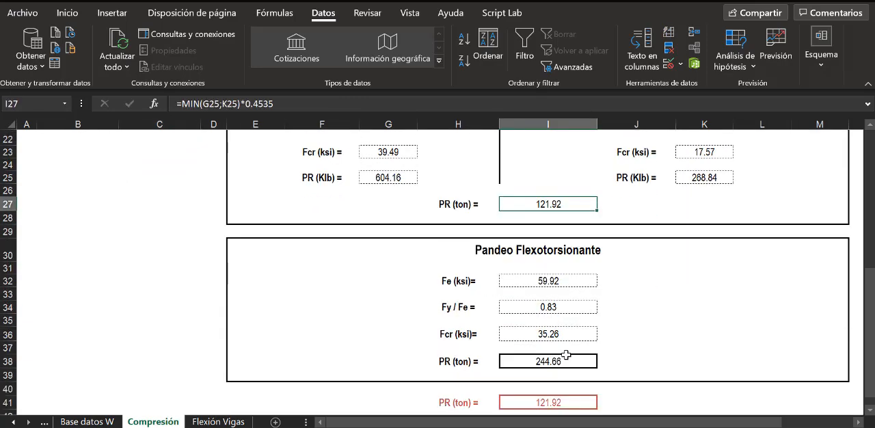
{"action": "left_click", "coordinate": [555, 360]}
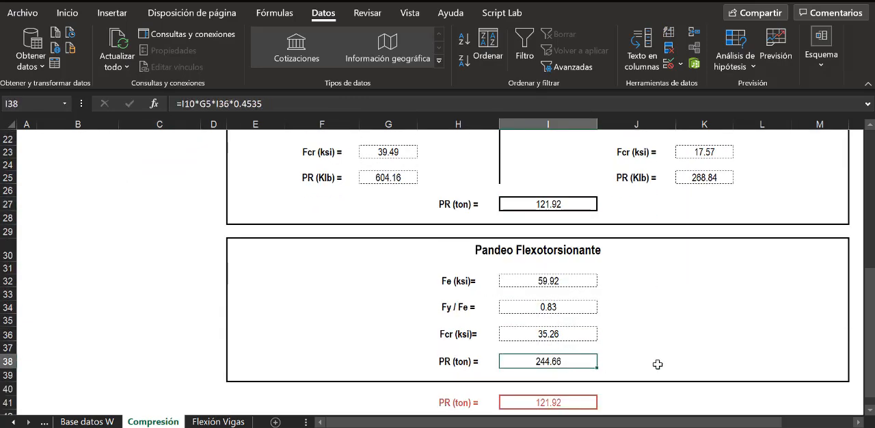
{"action": "left_click", "coordinate": [569, 401]}
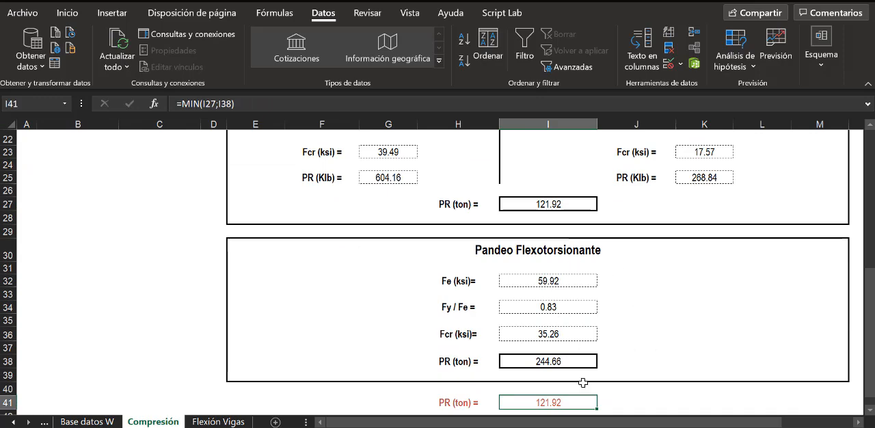
{"action": "scroll", "coordinate": [698, 285], "scroll_direction": "up", "scroll_amount": 7}
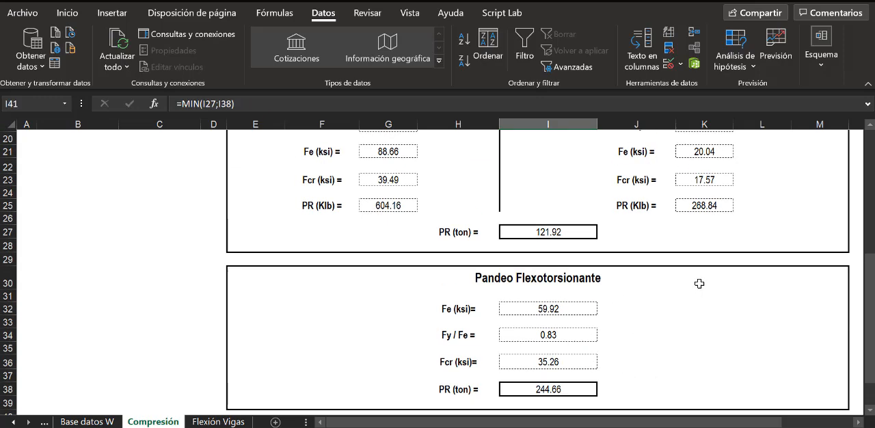
{"action": "left_click", "coordinate": [706, 293]}
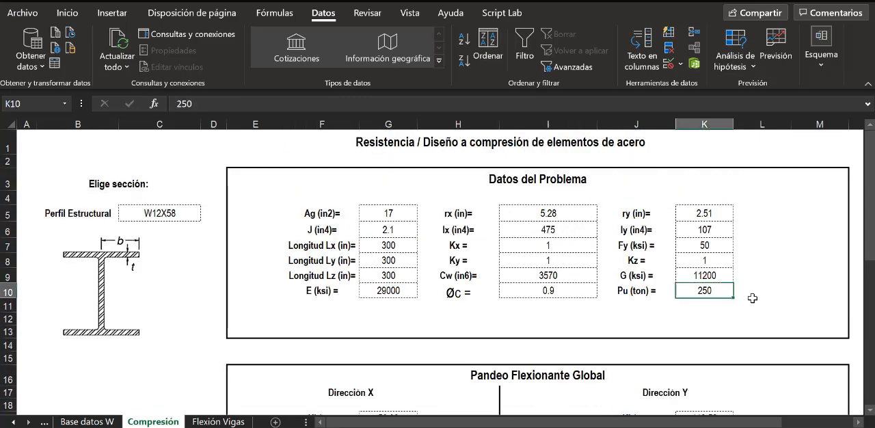
- Choose W14X120 as the Perfil Estructural in cell C5
{"action": "left_click", "coordinate": [180, 214]}
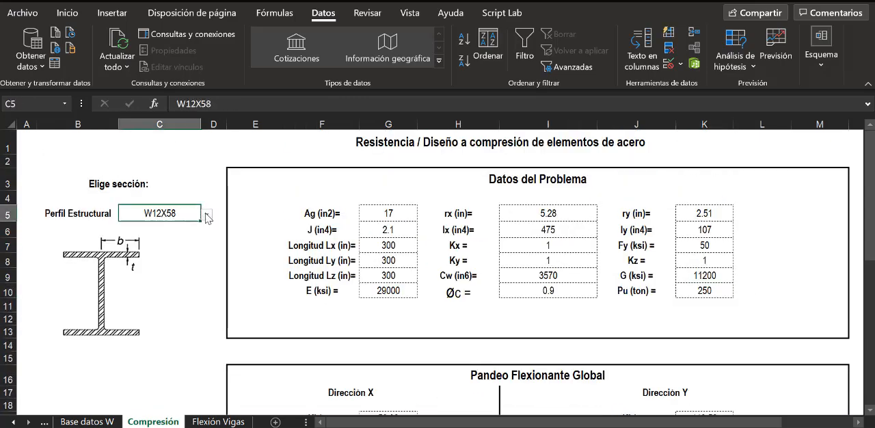
{"action": "left_click", "coordinate": [207, 217]}
{"action": "left_click", "coordinate": [207, 233]}
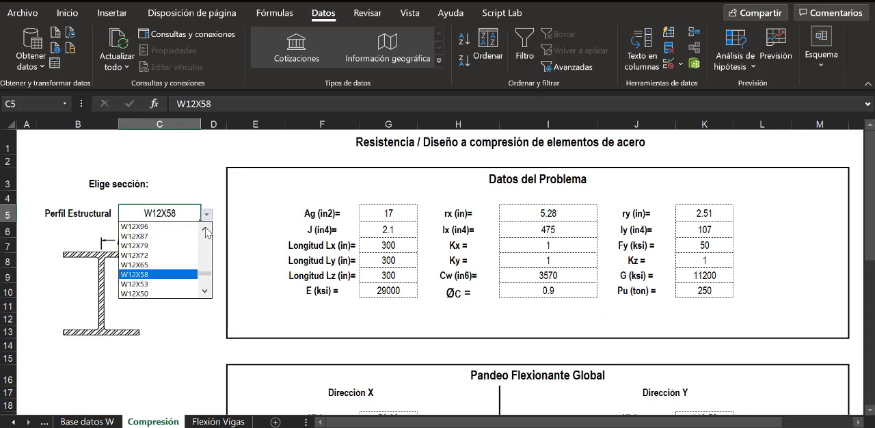
{"action": "left_click", "coordinate": [206, 229]}
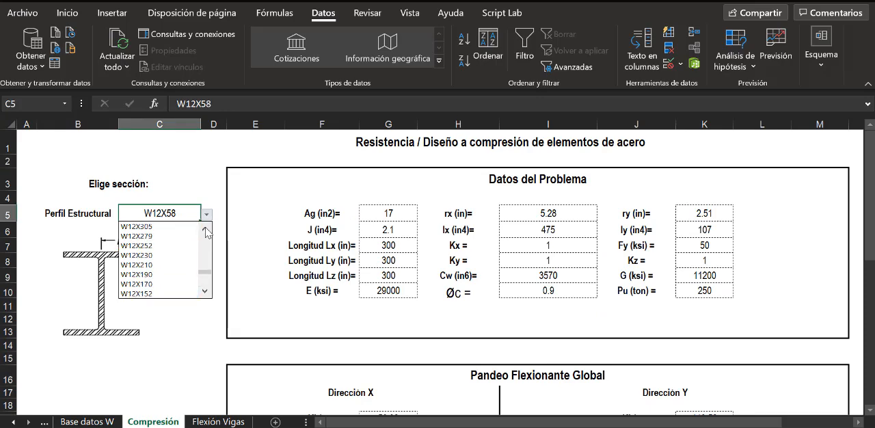
{"action": "left_click", "coordinate": [206, 231]}
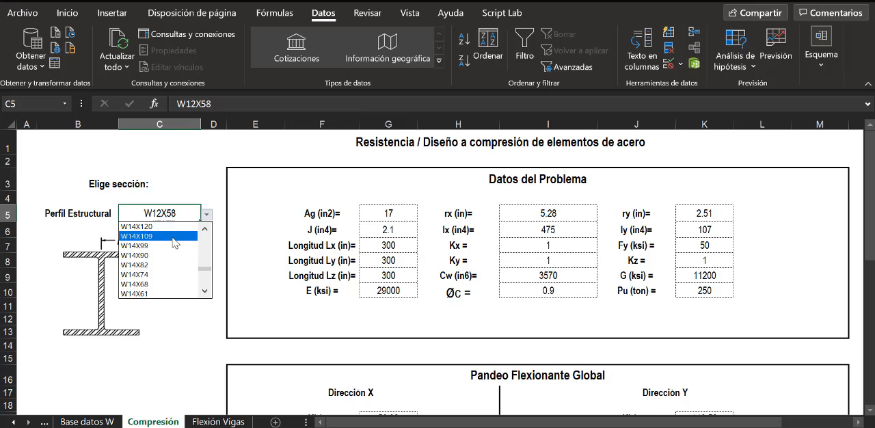
{"action": "left_click", "coordinate": [171, 227]}
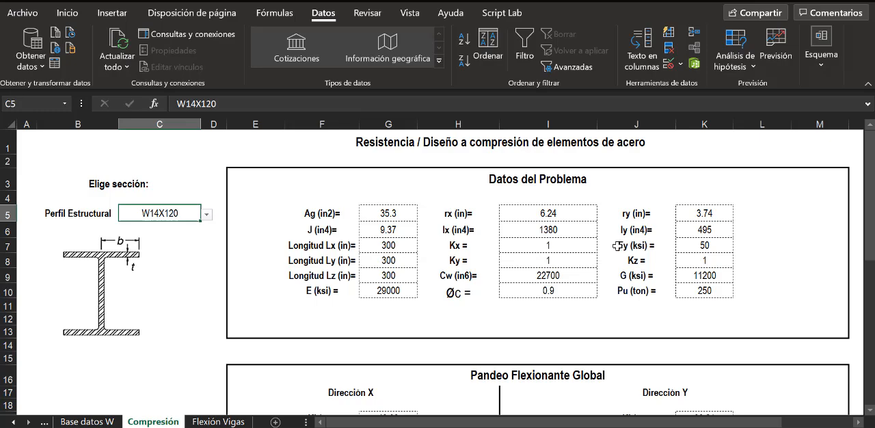
- Check the PR results in I27, I38 and I41 for the W14X120 profile
{"action": "scroll", "coordinate": [618, 246], "scroll_direction": "down", "scroll_amount": 5}
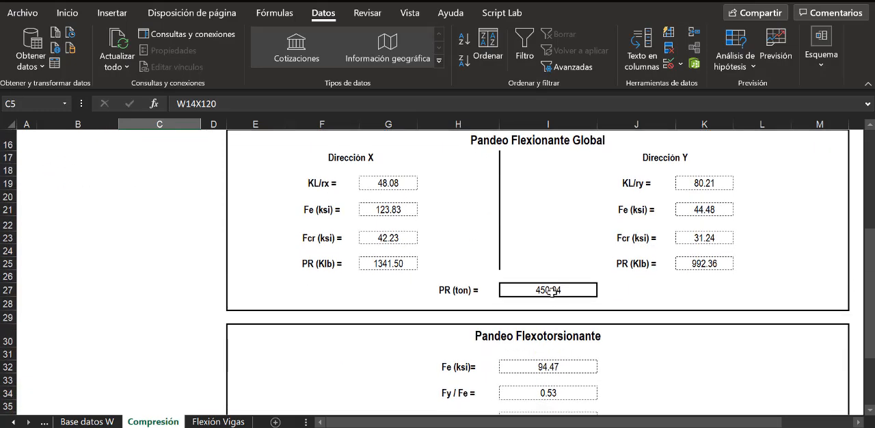
{"action": "left_click", "coordinate": [552, 291]}
{"action": "scroll", "coordinate": [554, 301], "scroll_direction": "down", "scroll_amount": 3}
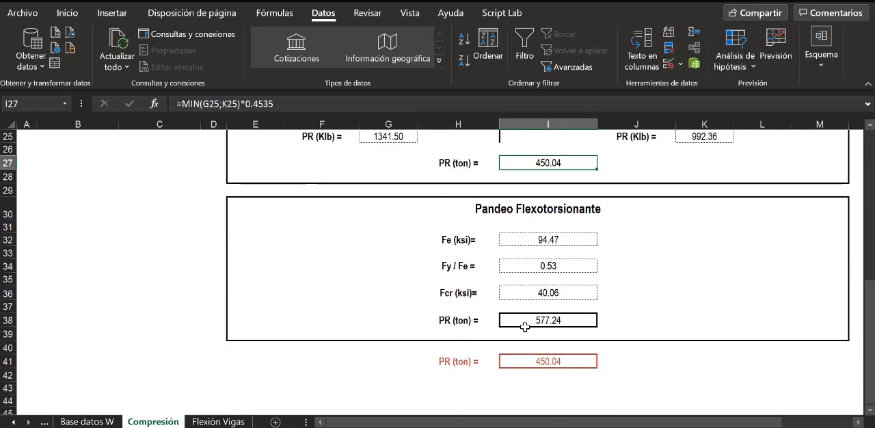
{"action": "left_click", "coordinate": [524, 327]}
{"action": "left_click", "coordinate": [537, 359]}
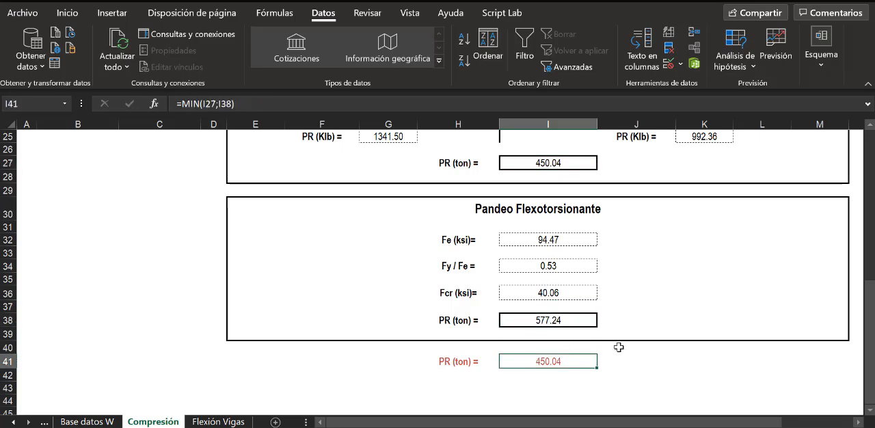
- Choose W14X68 as the Perfil Estructural in C5 and check its PR results in I27 and I41
{"action": "scroll", "coordinate": [622, 253], "scroll_direction": "up", "scroll_amount": 8}
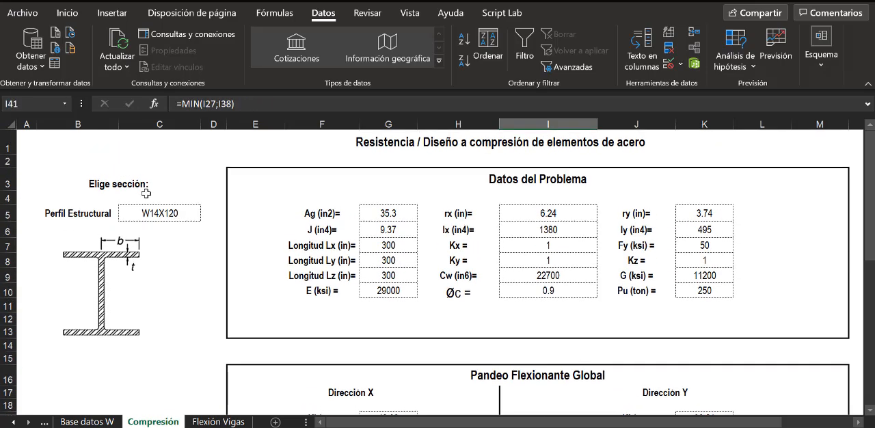
{"action": "left_click", "coordinate": [158, 213]}
{"action": "left_click", "coordinate": [206, 214]}
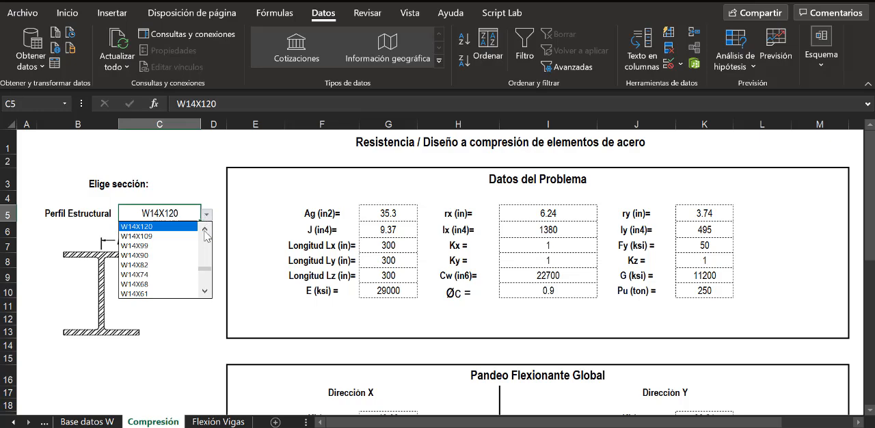
{"action": "left_click", "coordinate": [180, 284]}
{"action": "scroll", "coordinate": [562, 263], "scroll_direction": "down", "scroll_amount": 5}
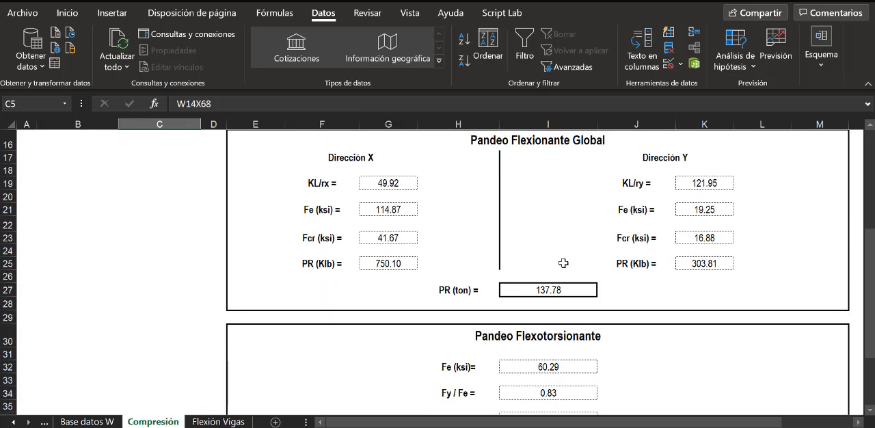
{"action": "left_click", "coordinate": [550, 283]}
{"action": "scroll", "coordinate": [563, 316], "scroll_direction": "down", "scroll_amount": 2}
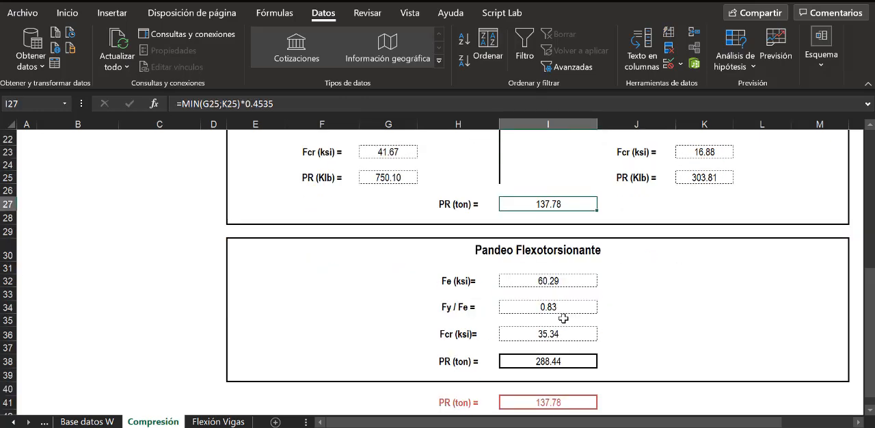
{"action": "left_click", "coordinate": [544, 403]}
- Choose W14X99 as the Perfil Estructural in C5 and check its PR values in tons against Pu
{"action": "scroll", "coordinate": [452, 253], "scroll_direction": "up", "scroll_amount": 4}
{"action": "scroll", "coordinate": [438, 240], "scroll_direction": "up", "scroll_amount": 3}
{"action": "left_click", "coordinate": [161, 212]}
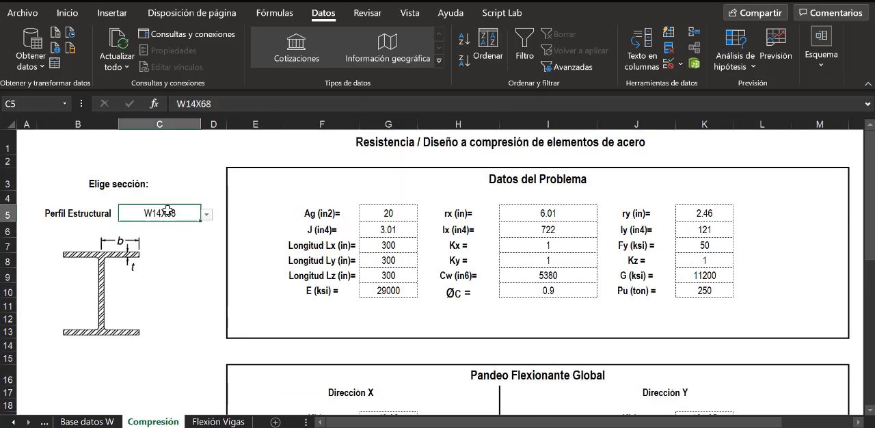
{"action": "left_click", "coordinate": [206, 216]}
{"action": "scroll", "coordinate": [182, 235], "scroll_direction": "up", "scroll_amount": 2}
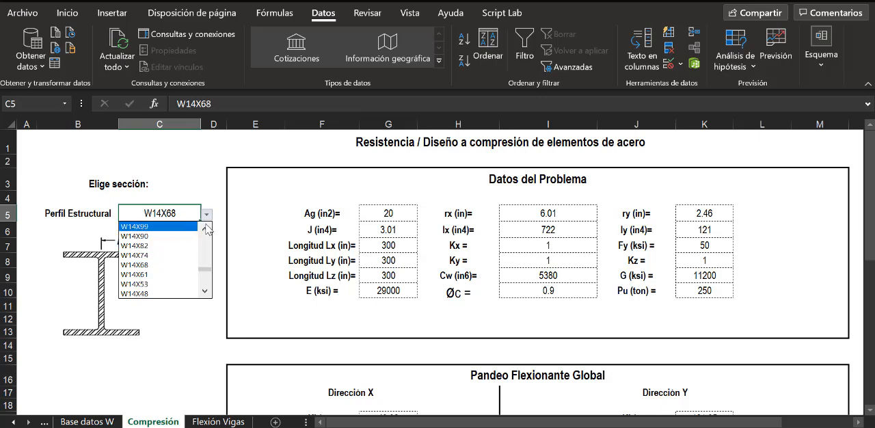
{"action": "left_click", "coordinate": [178, 227]}
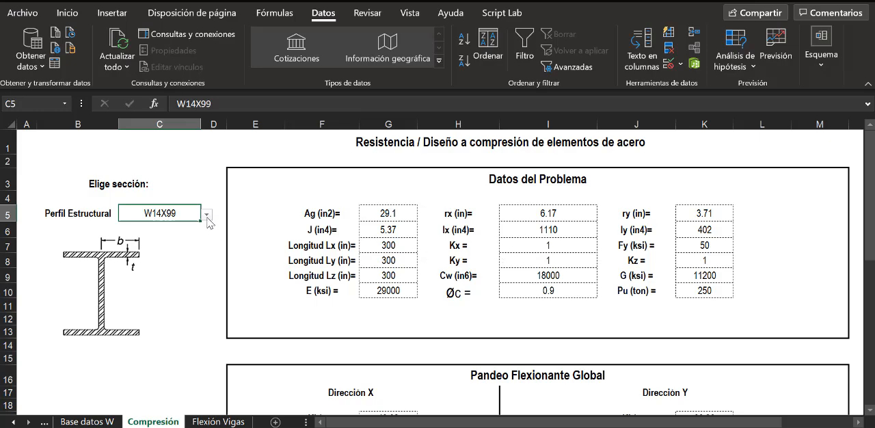
{"action": "scroll", "coordinate": [342, 244], "scroll_direction": "down", "scroll_amount": 8}
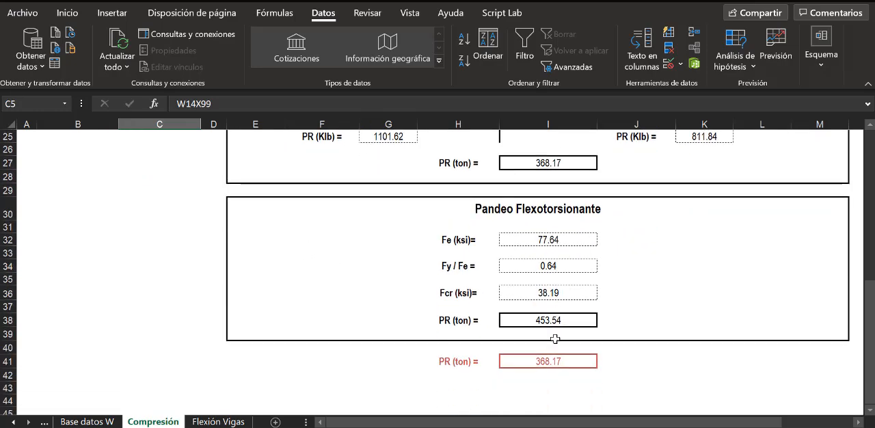
- Try the W14X82 profile in C5 and compare its governing PR with the applied load Pu
{"action": "scroll", "coordinate": [544, 358], "scroll_direction": "up", "scroll_amount": 8}
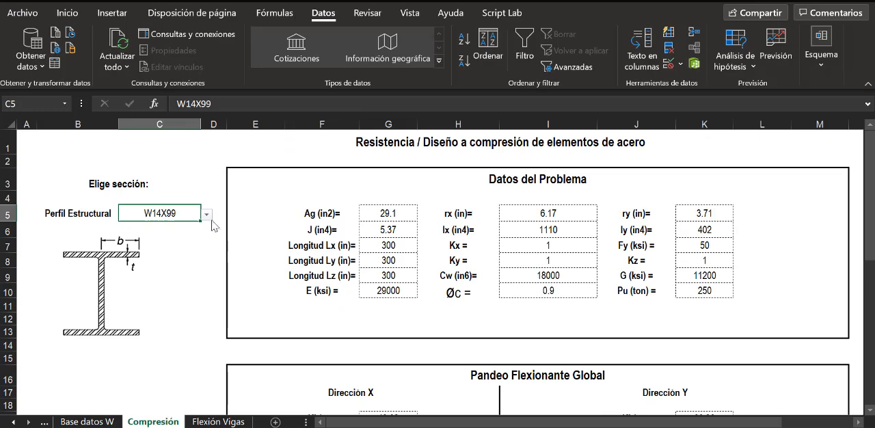
{"action": "left_click", "coordinate": [207, 216]}
{"action": "left_click", "coordinate": [165, 245]}
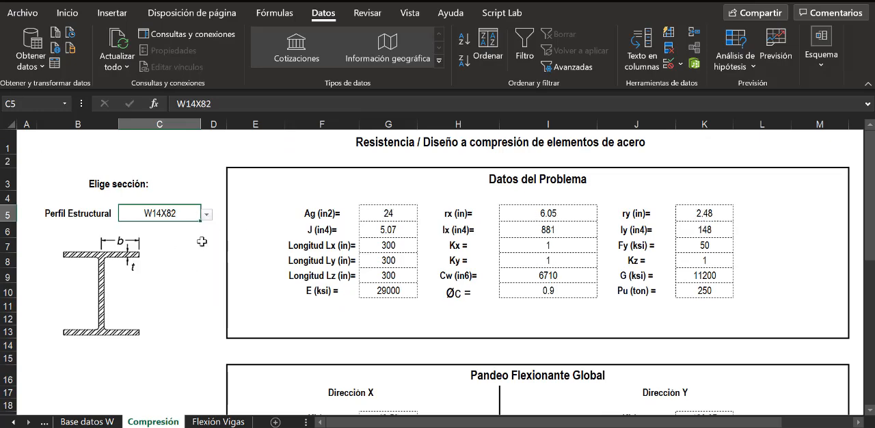
{"action": "scroll", "coordinate": [565, 264], "scroll_direction": "down", "scroll_amount": 7}
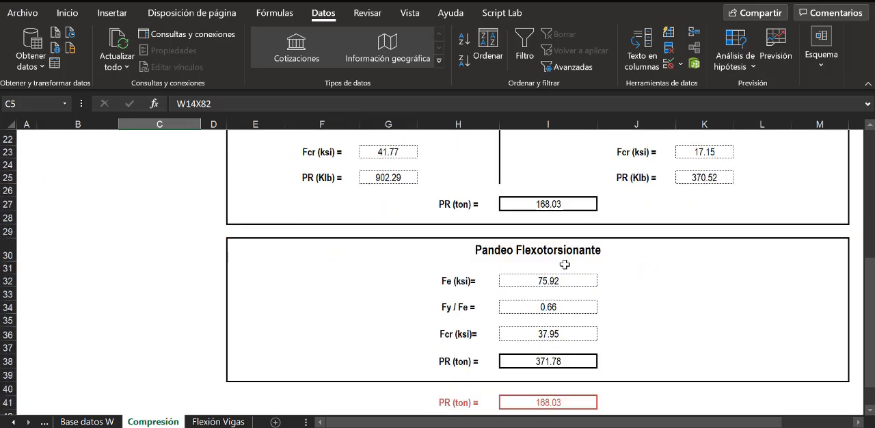
{"action": "scroll", "coordinate": [564, 265], "scroll_direction": "down", "scroll_amount": 1}
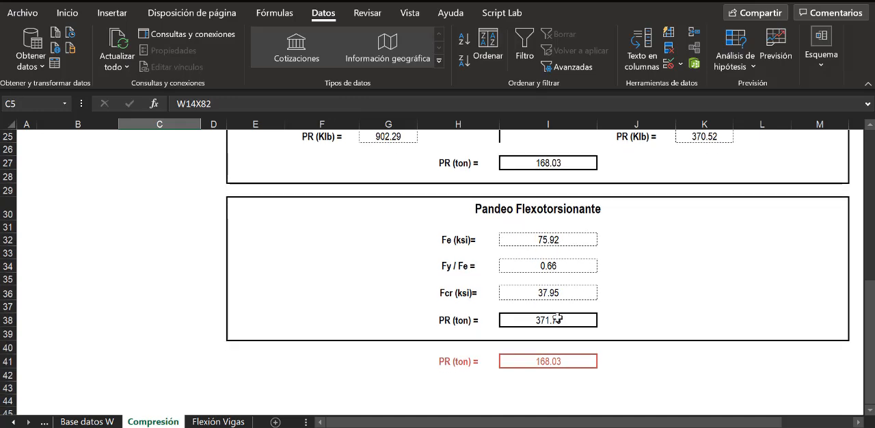
- Try the W14X90 profile in C5 and review its flexural and flexural-torsional buckling resistances
{"action": "scroll", "coordinate": [512, 266], "scroll_direction": "up", "scroll_amount": 8}
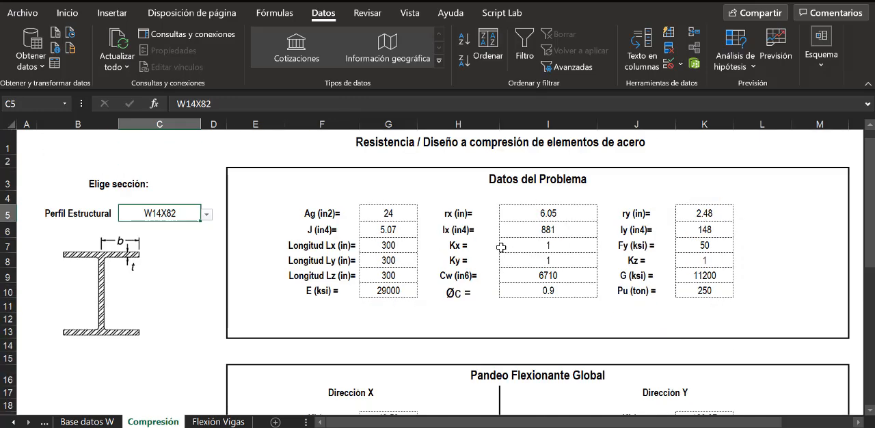
{"action": "left_click", "coordinate": [208, 215]}
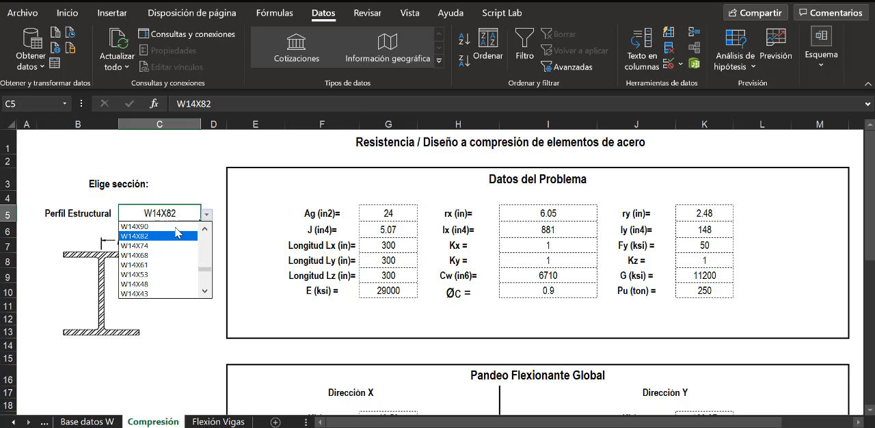
{"action": "left_click", "coordinate": [196, 226]}
{"action": "scroll", "coordinate": [555, 277], "scroll_direction": "down", "scroll_amount": 6}
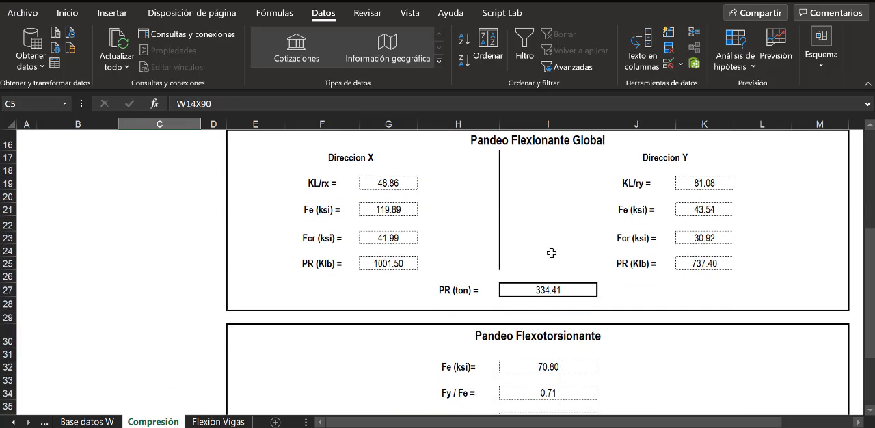
{"action": "scroll", "coordinate": [549, 249], "scroll_direction": "down", "scroll_amount": 2}
{"action": "scroll", "coordinate": [495, 246], "scroll_direction": "up", "scroll_amount": 5}
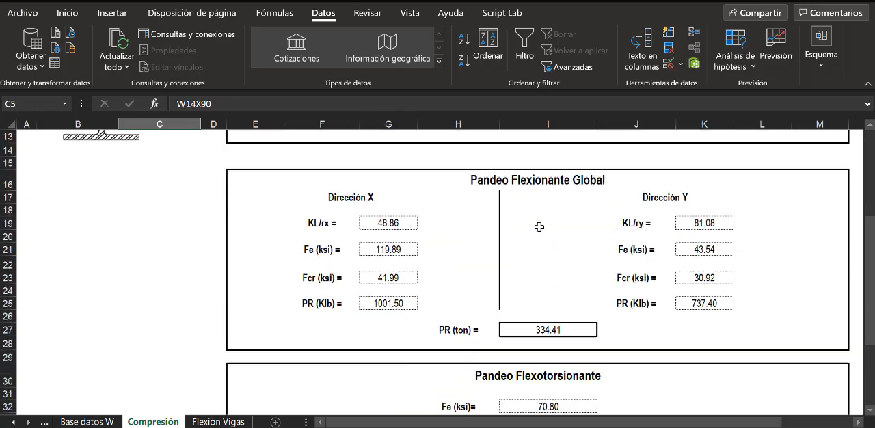
- Choose W16X67 as the Perfil Estructural in C5 and check its governing PR in I41
{"action": "scroll", "coordinate": [539, 226], "scroll_direction": "up", "scroll_amount": 2}
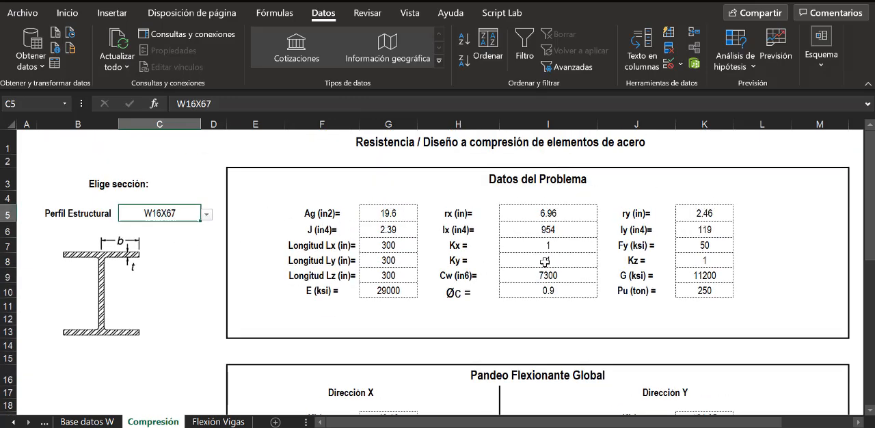
{"action": "scroll", "coordinate": [545, 261], "scroll_direction": "down", "scroll_amount": 7}
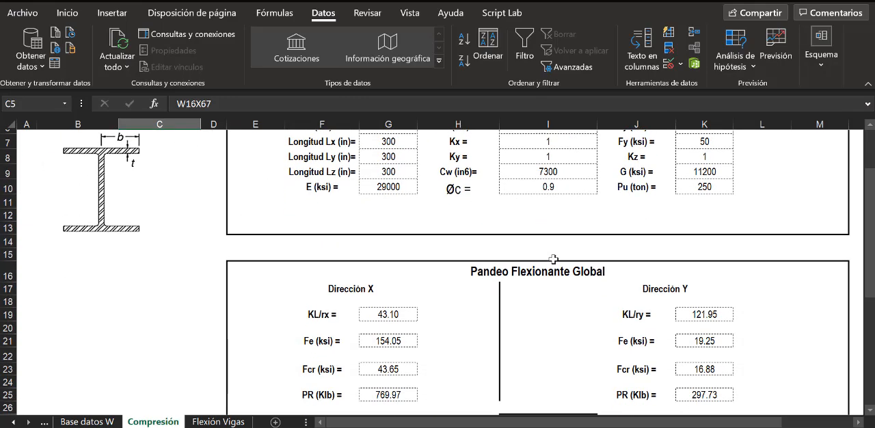
{"action": "scroll", "coordinate": [554, 258], "scroll_direction": "up", "scroll_amount": 7}
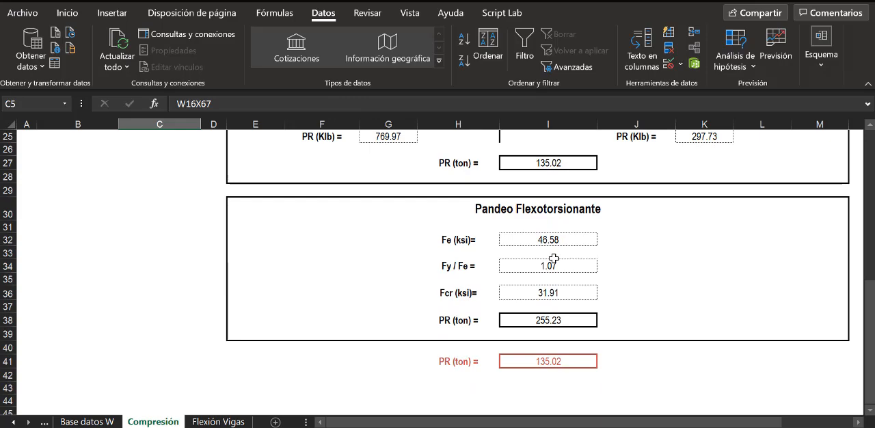
- Choose W16X89 as the Perfil Estructural in C5 and check its governing PR in I41
{"action": "left_click", "coordinate": [207, 216]}
{"action": "left_click", "coordinate": [206, 231]}
{"action": "left_click", "coordinate": [179, 246]}
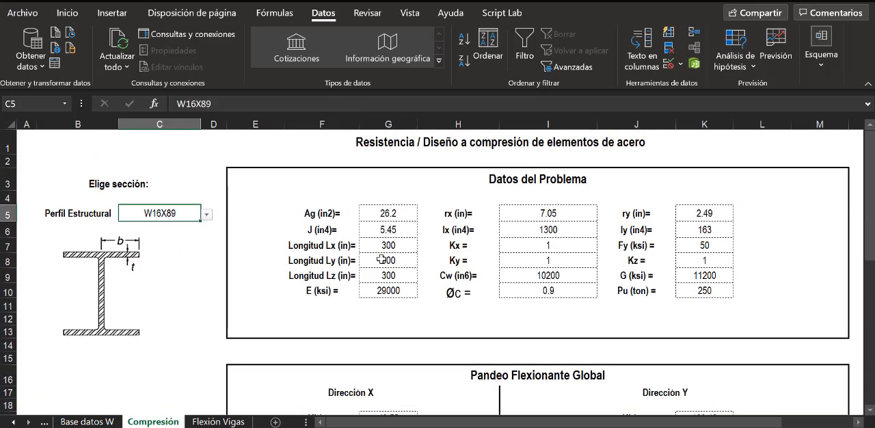
{"action": "scroll", "coordinate": [535, 271], "scroll_direction": "down", "scroll_amount": 7}
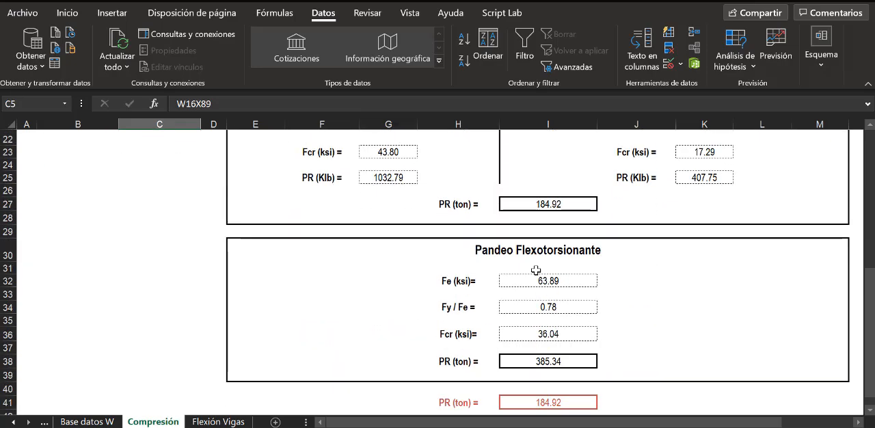
- Choose W16X100 as the Perfil Estructural in C5 and check its governing PR in I41
{"action": "scroll", "coordinate": [536, 262], "scroll_direction": "up", "scroll_amount": 7}
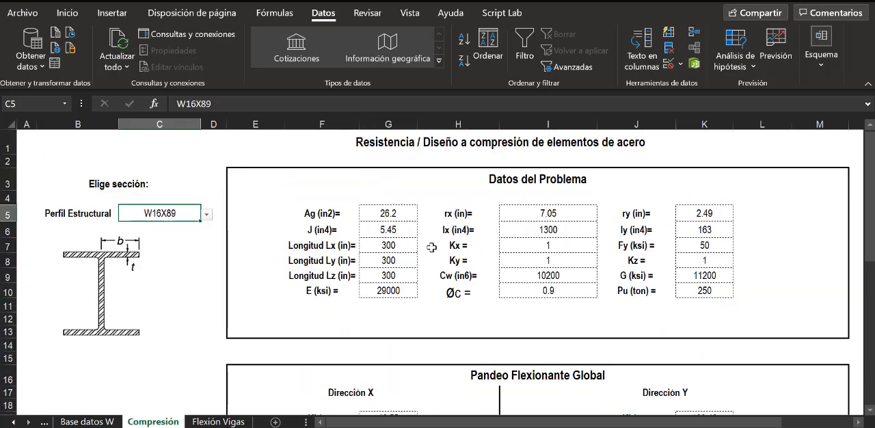
{"action": "left_click", "coordinate": [206, 214]}
{"action": "left_click", "coordinate": [206, 228]}
{"action": "left_click", "coordinate": [207, 228]}
{"action": "left_click", "coordinate": [207, 228]}
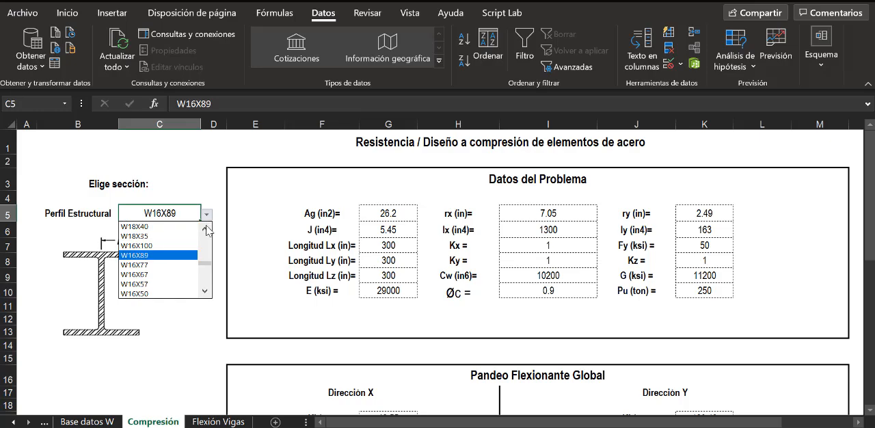
{"action": "left_click", "coordinate": [177, 246]}
{"action": "scroll", "coordinate": [542, 240], "scroll_direction": "down", "scroll_amount": 9}
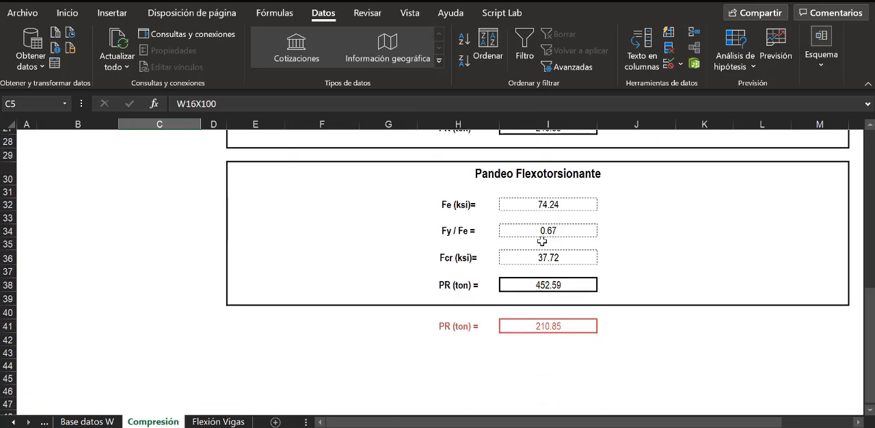
- Choose W18X86 as the Perfil Estructural in C5 and check its PR in I27 against Pu
{"action": "scroll", "coordinate": [543, 240], "scroll_direction": "up", "scroll_amount": 9}
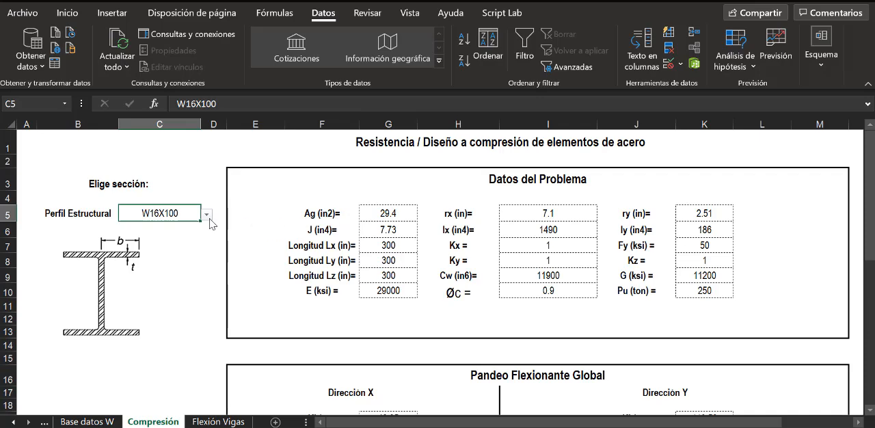
{"action": "left_click", "coordinate": [206, 214]}
{"action": "left_click", "coordinate": [205, 229]}
{"action": "left_click", "coordinate": [206, 229]}
{"action": "left_click", "coordinate": [205, 228]}
{"action": "left_click", "coordinate": [205, 228]}
{"action": "left_click", "coordinate": [205, 230]}
{"action": "left_click", "coordinate": [206, 231]}
{"action": "left_click", "coordinate": [205, 230]}
{"action": "left_click", "coordinate": [206, 230]}
{"action": "left_click", "coordinate": [205, 231]}
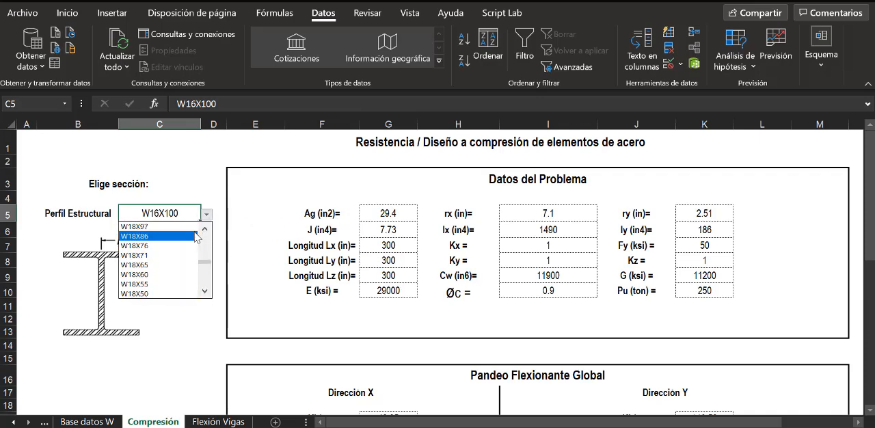
{"action": "left_click", "coordinate": [196, 236]}
{"action": "scroll", "coordinate": [520, 247], "scroll_direction": "down", "scroll_amount": 5}
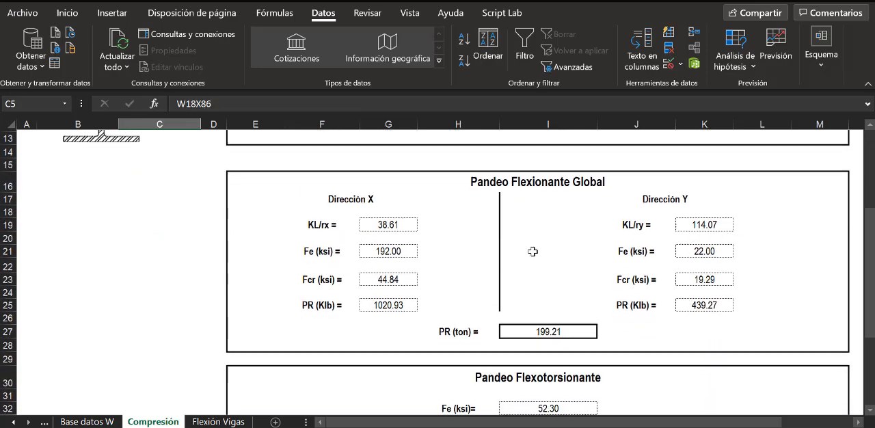
- Choose W18X106 as the Perfil Estructural in C5 and check its governing PR in I41 against Pu
{"action": "scroll", "coordinate": [533, 246], "scroll_direction": "down", "scroll_amount": 3}
{"action": "scroll", "coordinate": [485, 223], "scroll_direction": "up", "scroll_amount": 8}
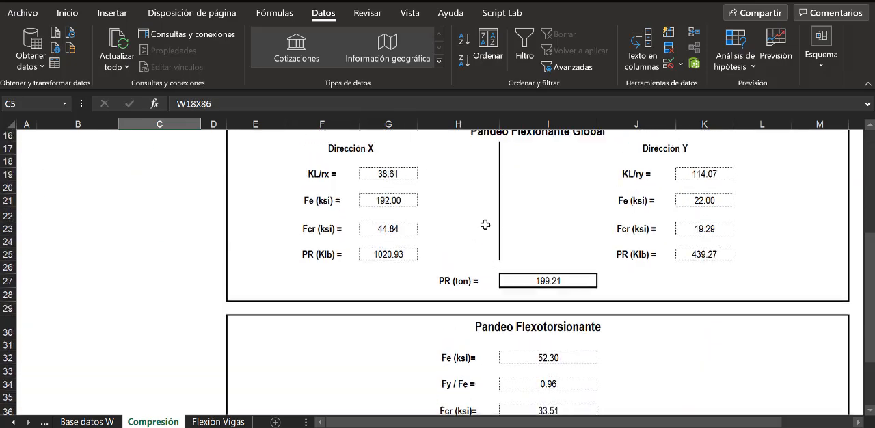
{"action": "left_click", "coordinate": [206, 214]}
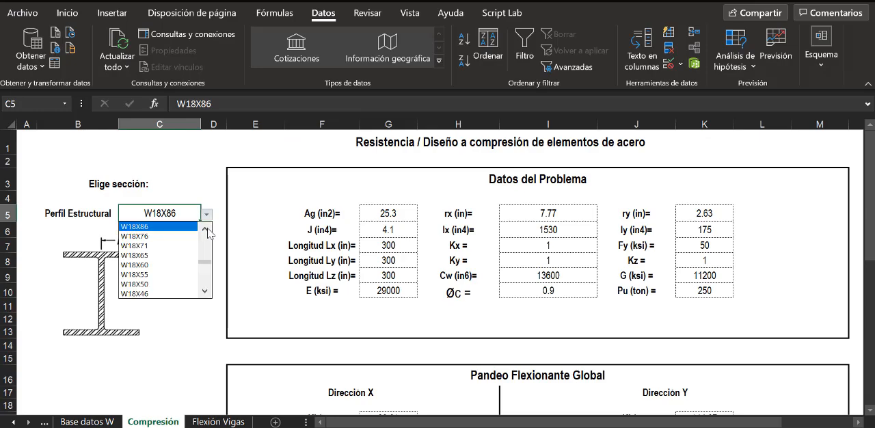
{"action": "left_click", "coordinate": [207, 229]}
{"action": "left_click", "coordinate": [207, 229]}
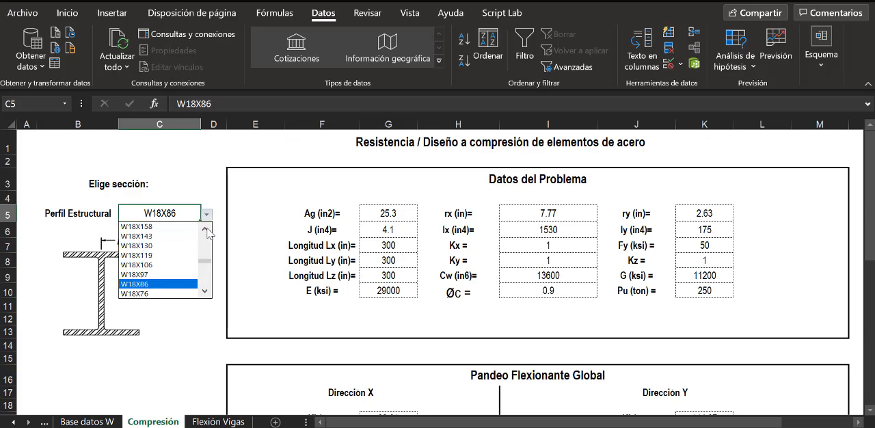
{"action": "left_click", "coordinate": [137, 265]}
{"action": "scroll", "coordinate": [559, 258], "scroll_direction": "down", "scroll_amount": 2}
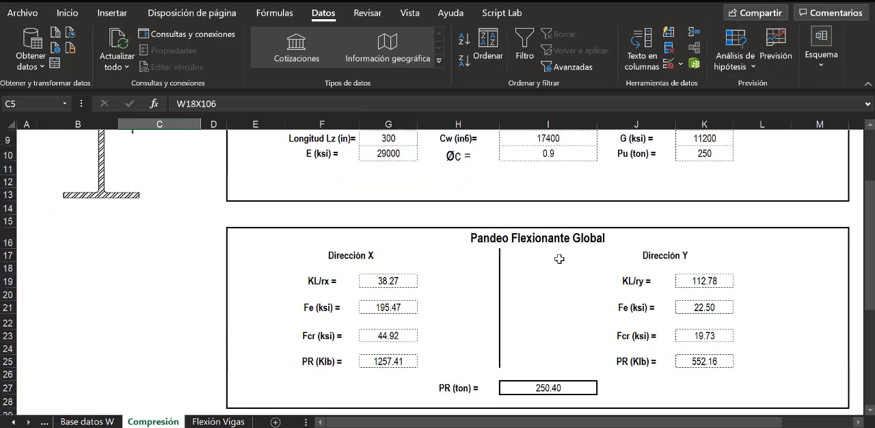
{"action": "scroll", "coordinate": [559, 259], "scroll_direction": "down", "scroll_amount": 6}
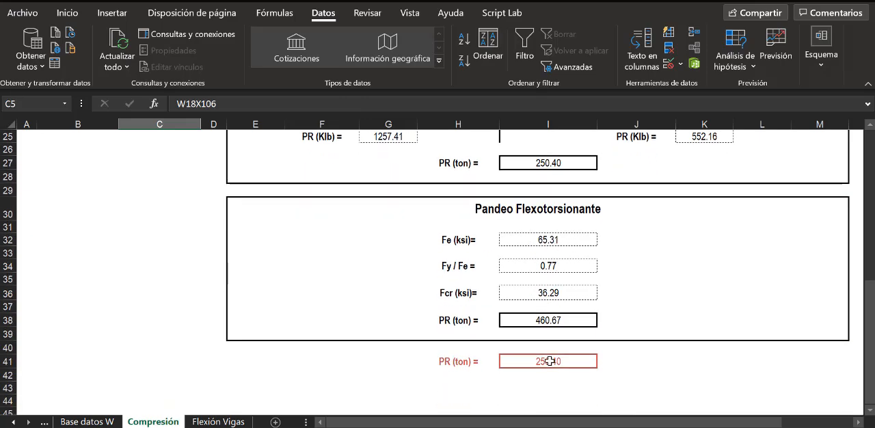
{"action": "left_click", "coordinate": [550, 361]}
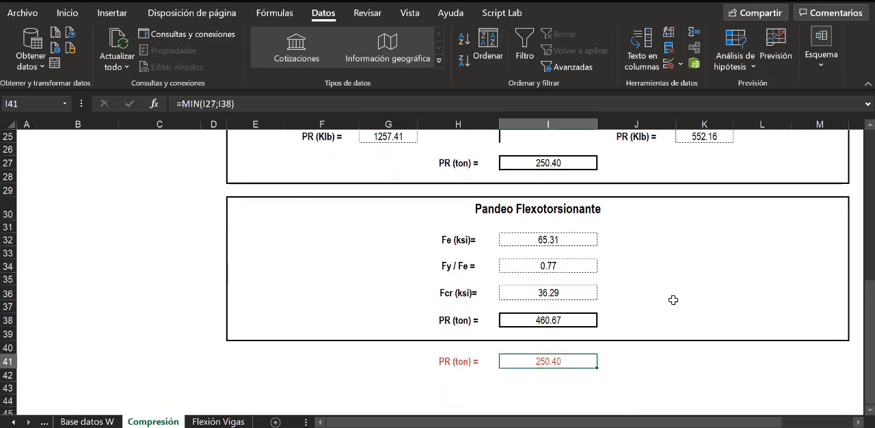
{"action": "scroll", "coordinate": [673, 301], "scroll_direction": "up", "scroll_amount": 8}
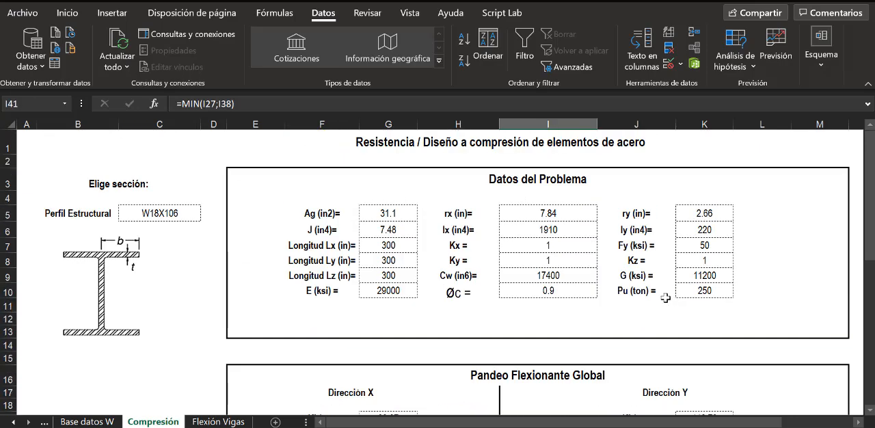
- Choose W21X73 as the Perfil Estructural in C5 and check its PR in I27 and I38
{"action": "left_click", "coordinate": [206, 217]}
{"action": "left_click", "coordinate": [206, 232]}
{"action": "left_click", "coordinate": [206, 232]}
{"action": "left_click", "coordinate": [206, 232]}
{"action": "left_click", "coordinate": [205, 232]}
{"action": "left_click", "coordinate": [206, 231]}
{"action": "left_click", "coordinate": [206, 232]}
{"action": "left_click", "coordinate": [205, 231]}
{"action": "left_click", "coordinate": [206, 232]}
{"action": "left_click", "coordinate": [206, 233]}
{"action": "left_click", "coordinate": [206, 233]}
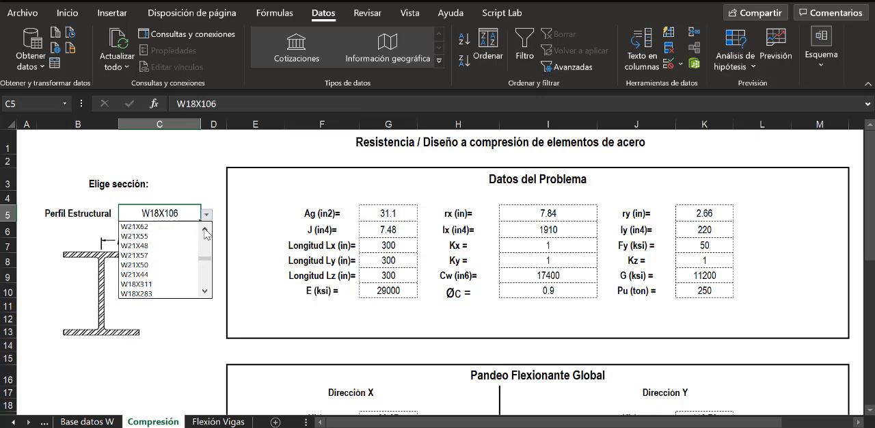
{"action": "left_click", "coordinate": [205, 233]}
{"action": "left_click", "coordinate": [206, 233]}
{"action": "left_click", "coordinate": [176, 227]}
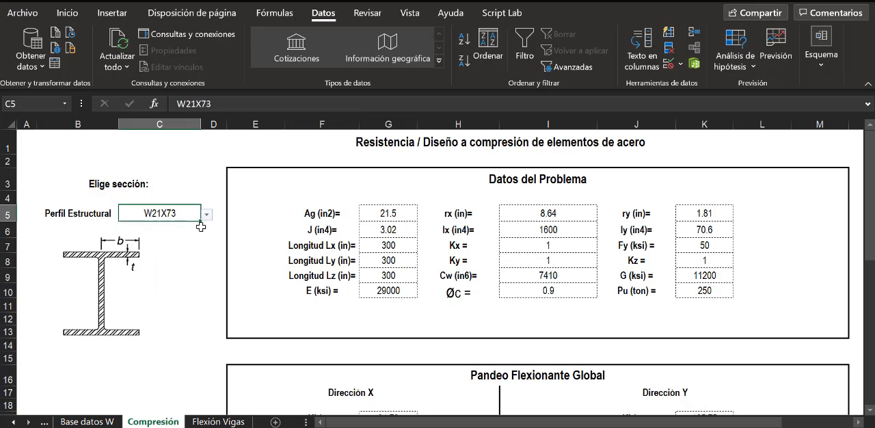
{"action": "scroll", "coordinate": [610, 284], "scroll_direction": "down", "scroll_amount": 6}
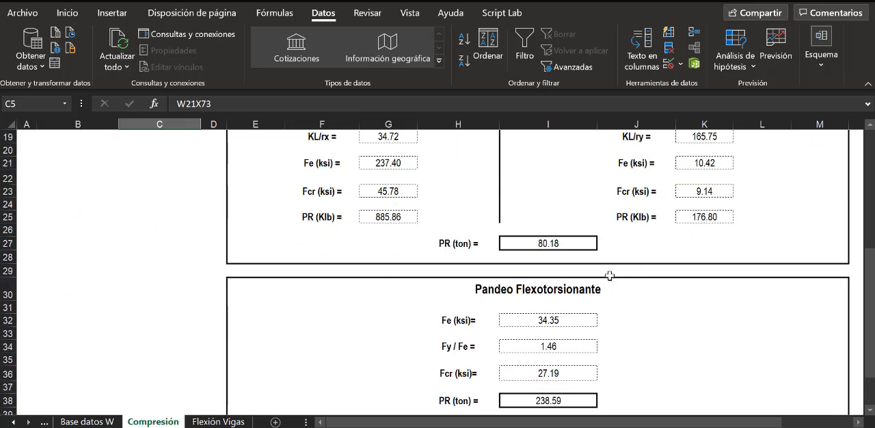
{"action": "scroll", "coordinate": [610, 276], "scroll_direction": "up", "scroll_amount": 6}
- Choose W21X101 as the Perfil Estructural in C5 and check its governing PR in I41
{"action": "left_click", "coordinate": [207, 214]}
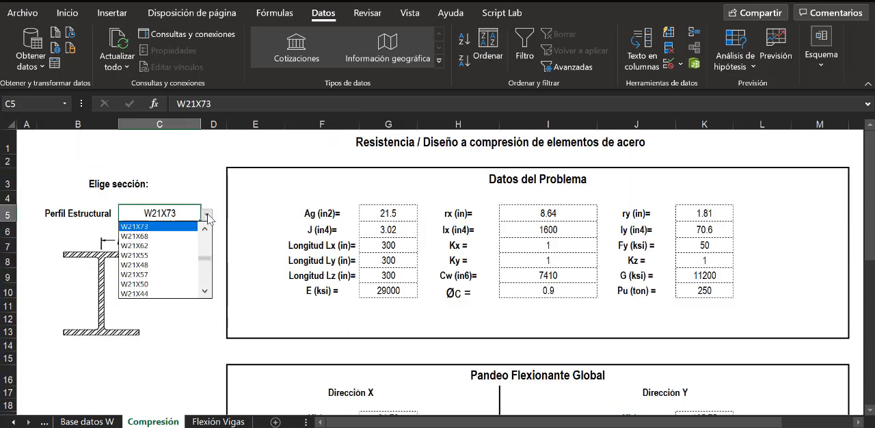
{"action": "left_click", "coordinate": [205, 228]}
{"action": "left_click", "coordinate": [205, 228]}
{"action": "left_click", "coordinate": [205, 228]}
{"action": "left_click", "coordinate": [206, 228]}
{"action": "left_click", "coordinate": [205, 228]}
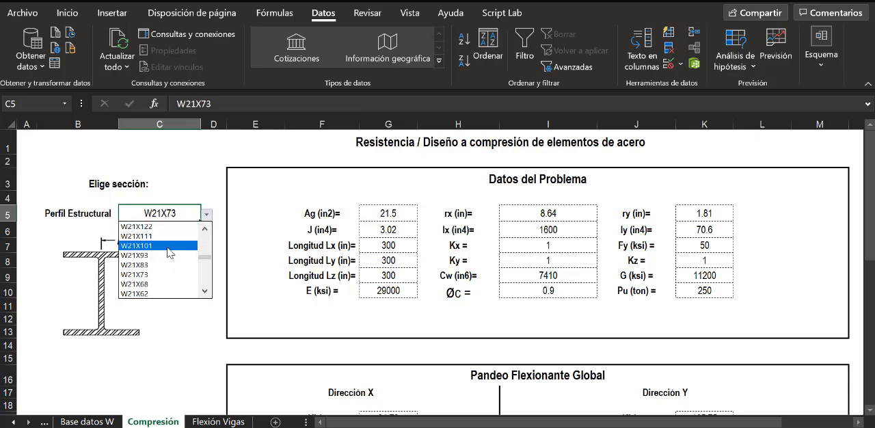
{"action": "left_click", "coordinate": [179, 245]}
{"action": "scroll", "coordinate": [567, 257], "scroll_direction": "down", "scroll_amount": 5}
{"action": "scroll", "coordinate": [568, 257], "scroll_direction": "down", "scroll_amount": 3}
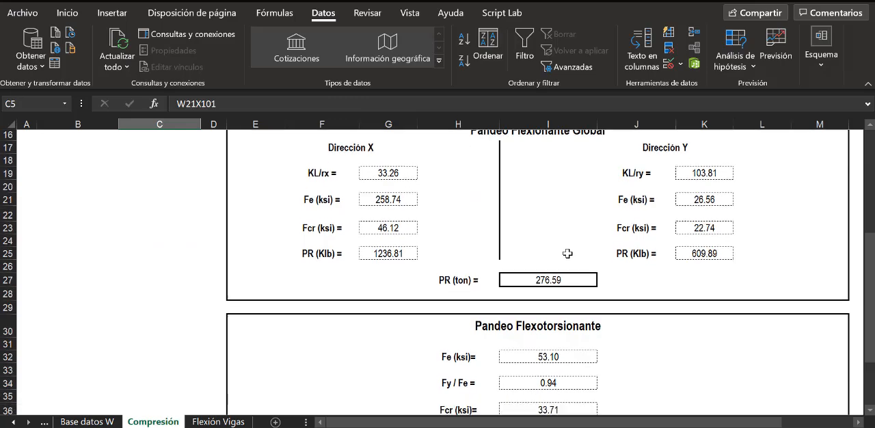
{"action": "left_click", "coordinate": [558, 357]}
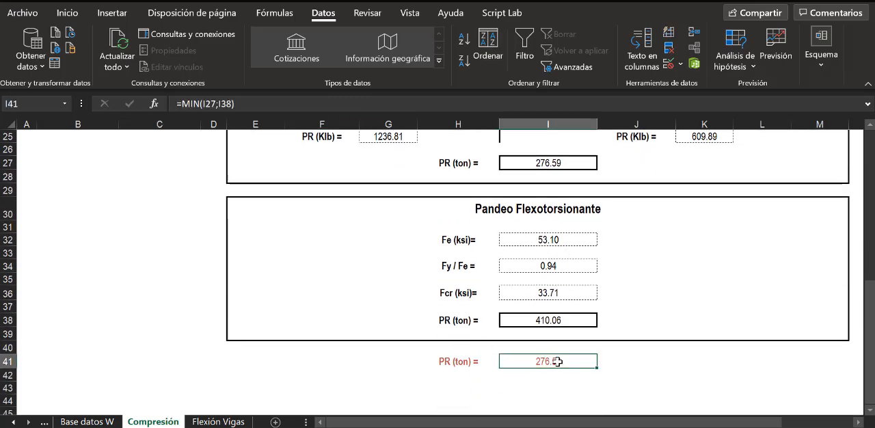
{"action": "scroll", "coordinate": [554, 270], "scroll_direction": "up", "scroll_amount": 8}
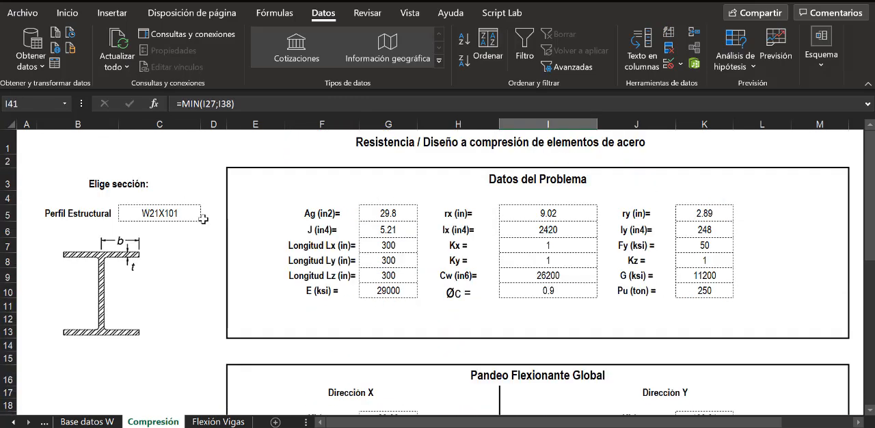
- Choose W21X93 as the Perfil Estructural in C5 and check its governing PR in I41
{"action": "left_click", "coordinate": [195, 214]}
{"action": "left_click", "coordinate": [206, 214]}
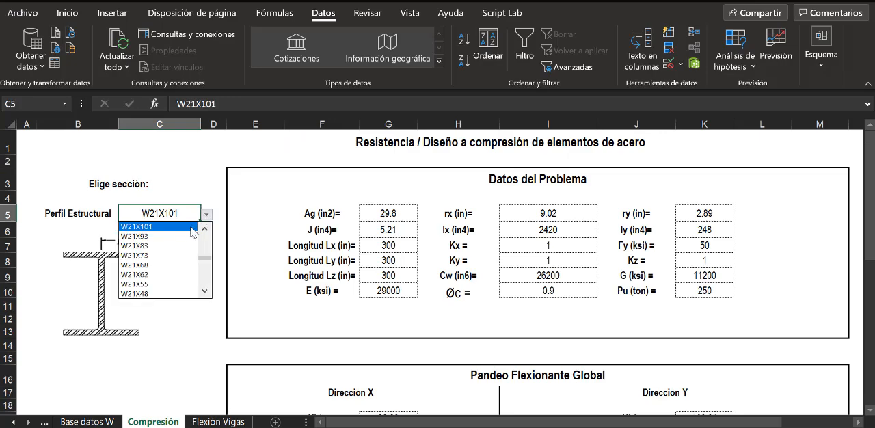
{"action": "left_click", "coordinate": [163, 236]}
{"action": "scroll", "coordinate": [521, 268], "scroll_direction": "down", "scroll_amount": 2}
{"action": "scroll", "coordinate": [522, 267], "scroll_direction": "down", "scroll_amount": 7}
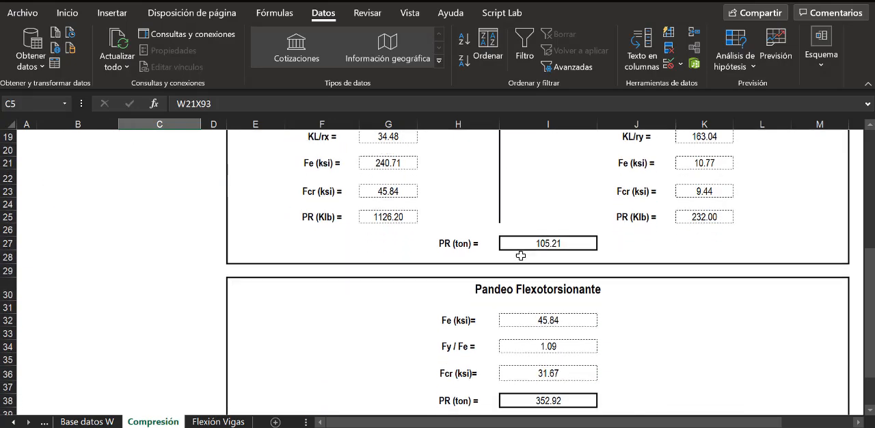
{"action": "scroll", "coordinate": [520, 244], "scroll_direction": "up", "scroll_amount": 9}
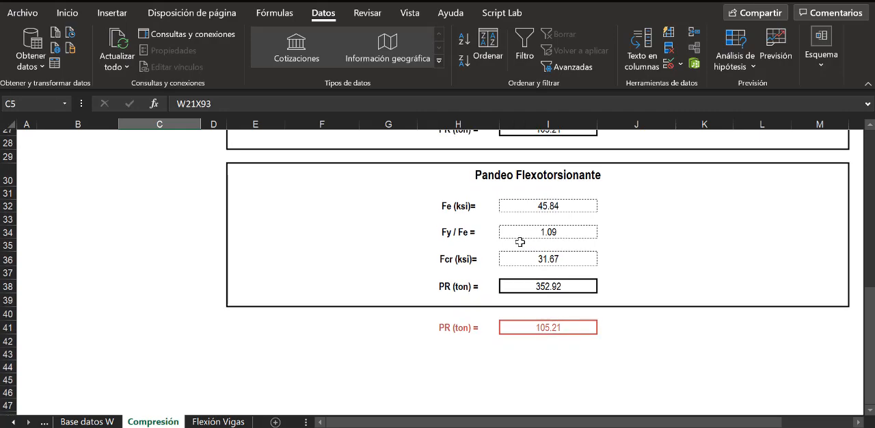
- Set the Perfil Estructural in C5 back to W21X101
{"action": "left_click", "coordinate": [207, 216]}
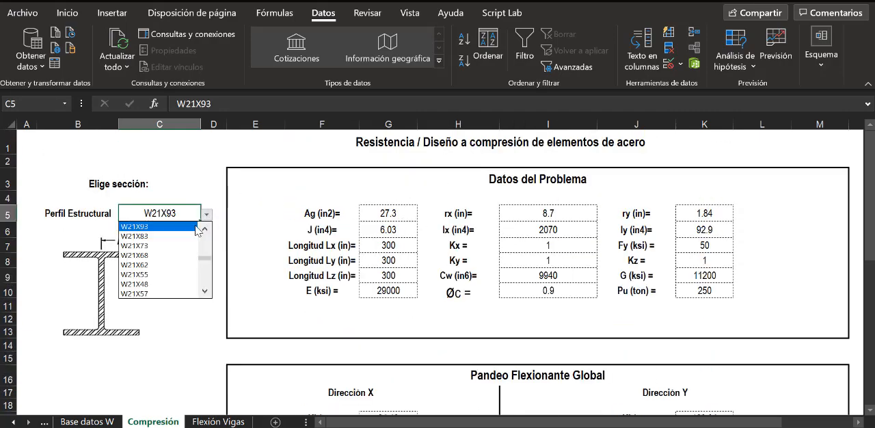
{"action": "left_click", "coordinate": [204, 230]}
{"action": "left_click", "coordinate": [168, 226]}
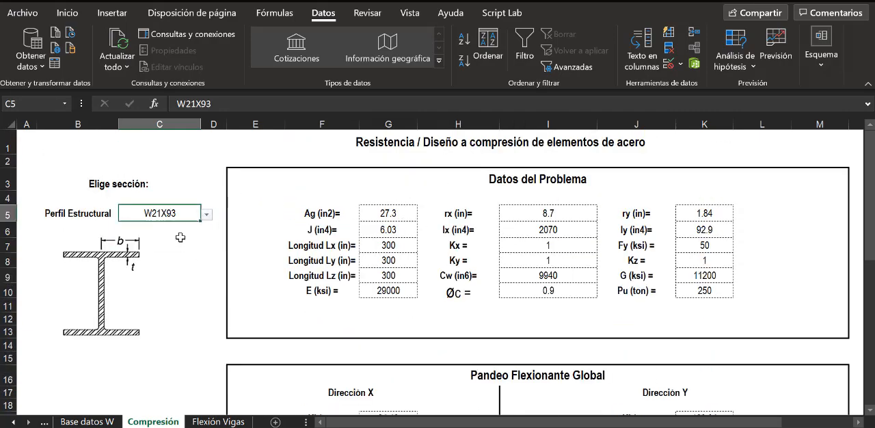
- Choose W18X106 again as the Perfil Estructural in C5 and review its governing PR in I41
{"action": "left_click", "coordinate": [206, 215]}
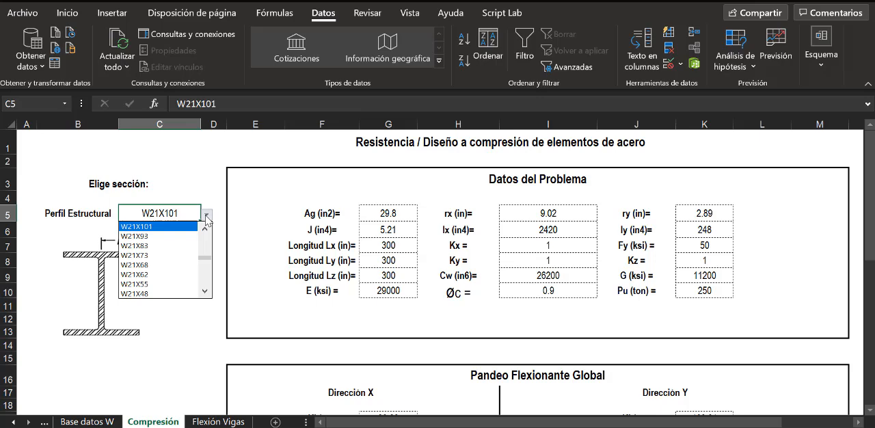
{"action": "left_click", "coordinate": [205, 291]}
{"action": "left_click", "coordinate": [205, 292]}
{"action": "left_click", "coordinate": [206, 292]}
{"action": "left_click", "coordinate": [206, 292]}
{"action": "left_click", "coordinate": [205, 292]}
{"action": "left_click", "coordinate": [206, 293]}
{"action": "left_click", "coordinate": [206, 293]}
{"action": "left_click", "coordinate": [206, 292]}
{"action": "left_click", "coordinate": [206, 292]}
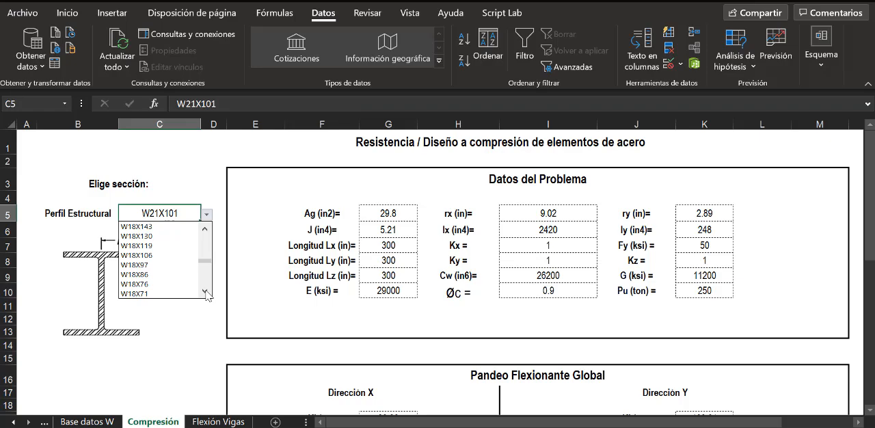
{"action": "left_click", "coordinate": [175, 256]}
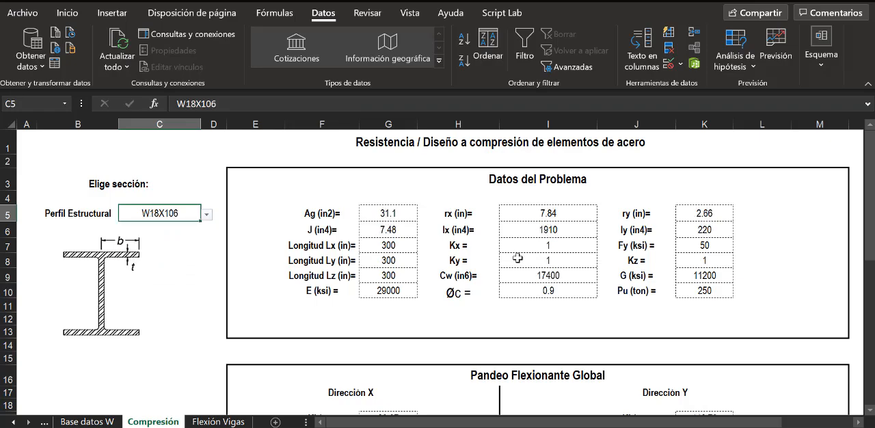
{"action": "scroll", "coordinate": [514, 256], "scroll_direction": "down", "scroll_amount": 7}
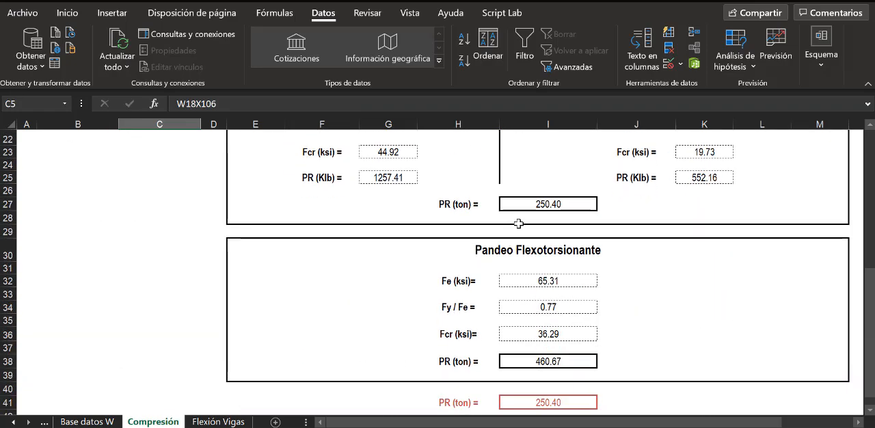
{"action": "scroll", "coordinate": [519, 223], "scroll_direction": "up", "scroll_amount": 7}
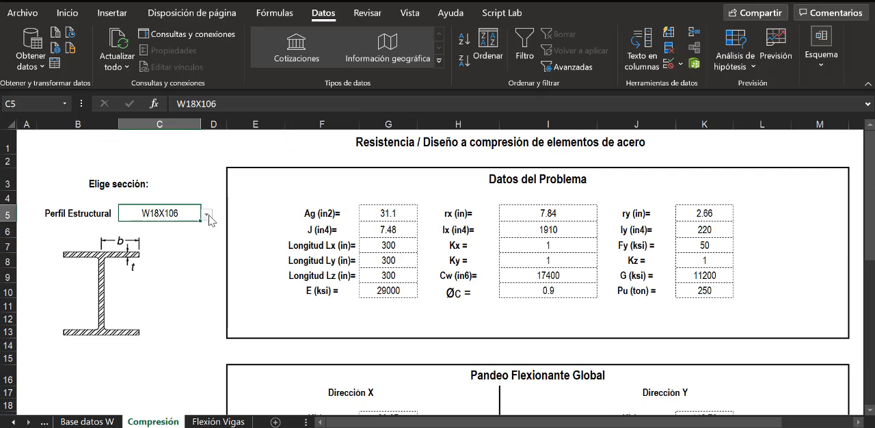
- Choose W14X109 as the Perfil Estructural in C5 and check its flexural buckling PR in I27
{"action": "left_click", "coordinate": [207, 215]}
{"action": "left_click", "coordinate": [205, 293]}
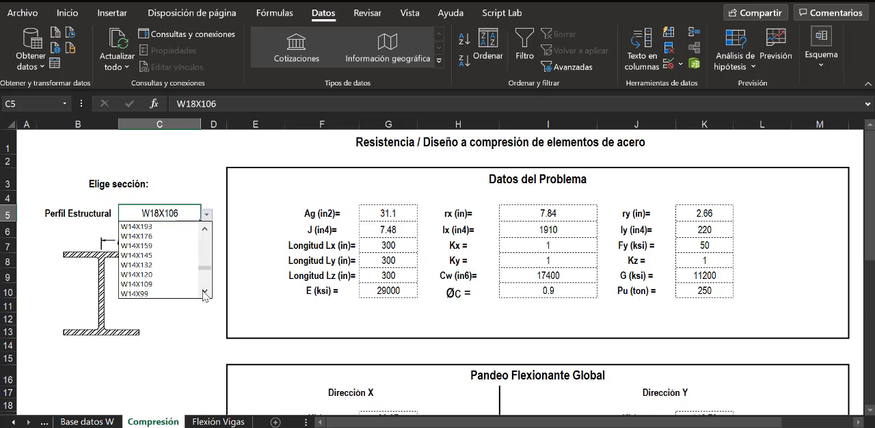
{"action": "left_click", "coordinate": [167, 276]}
{"action": "scroll", "coordinate": [519, 242], "scroll_direction": "down", "scroll_amount": 7}
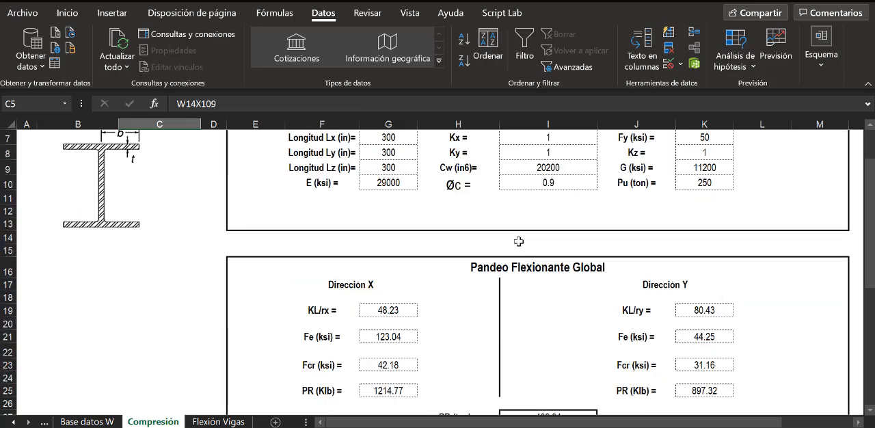
{"action": "scroll", "coordinate": [510, 229], "scroll_direction": "up", "scroll_amount": 7}
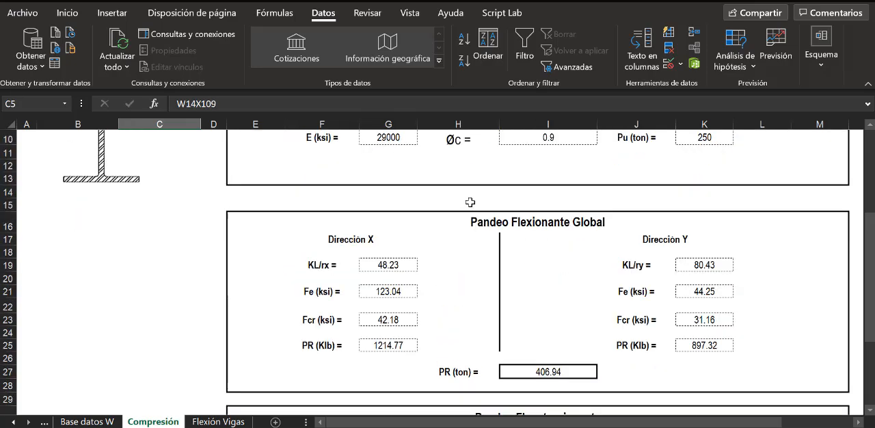
- Choose W14X99 as the Perfil Estructural in C5 and check its flexural buckling PR in I27
{"action": "left_click", "coordinate": [206, 214]}
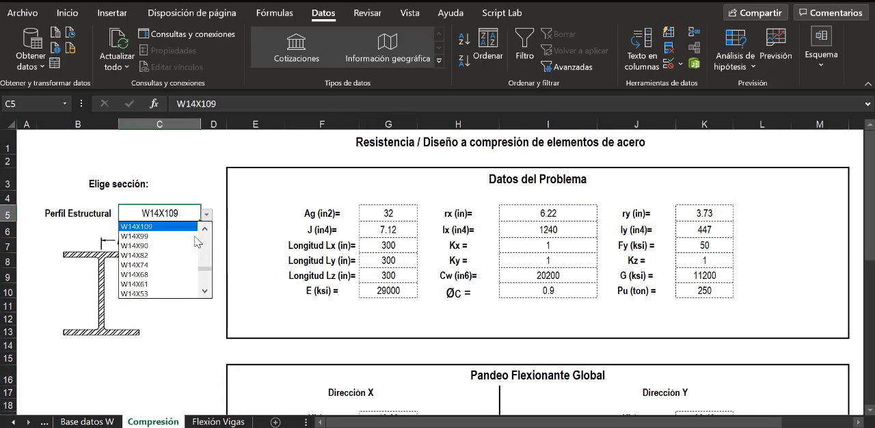
{"action": "left_click", "coordinate": [135, 236]}
{"action": "scroll", "coordinate": [571, 267], "scroll_direction": "down", "scroll_amount": 3}
{"action": "scroll", "coordinate": [571, 267], "scroll_direction": "down", "scroll_amount": 5}
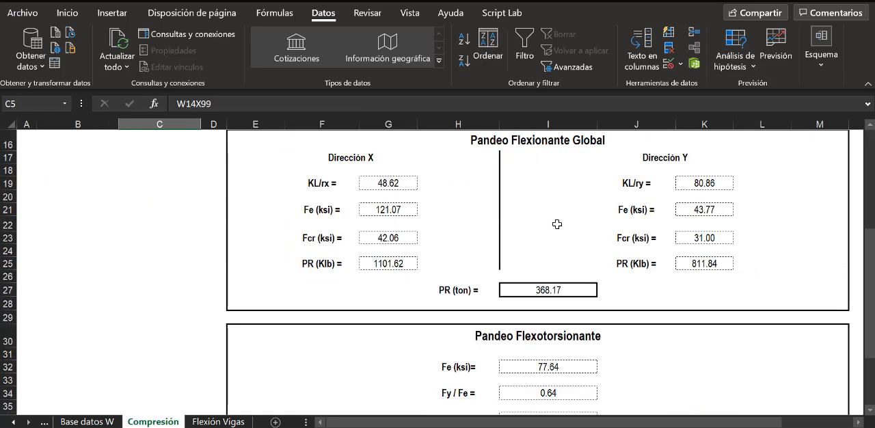
{"action": "scroll", "coordinate": [557, 223], "scroll_direction": "up", "scroll_amount": 7}
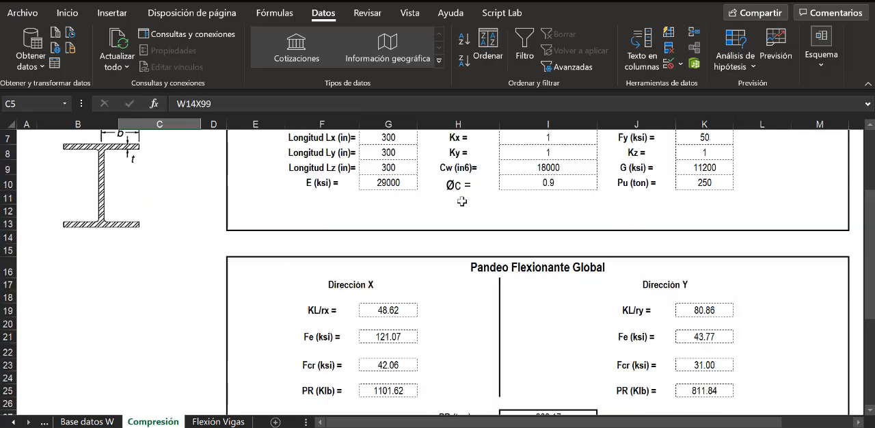
- Choose W14X90 as the Perfil Estructural in C5 and check its flexural buckling PR in I27
{"action": "left_click", "coordinate": [207, 215]}
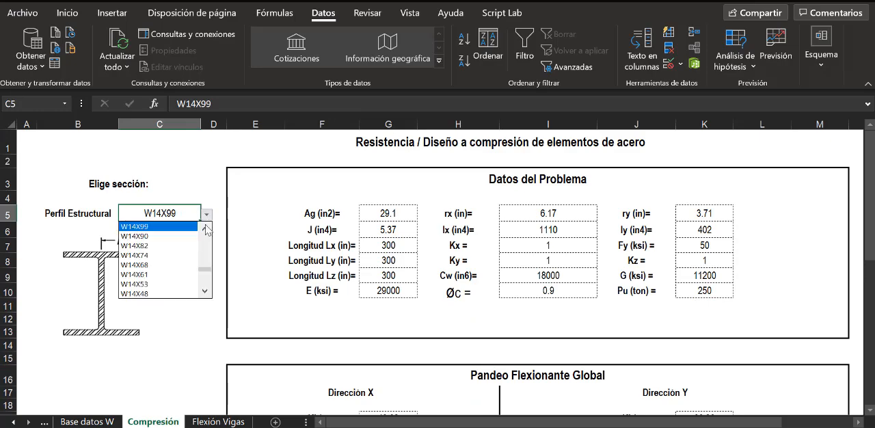
{"action": "left_click", "coordinate": [188, 243]}
{"action": "scroll", "coordinate": [515, 269], "scroll_direction": "down", "scroll_amount": 9}
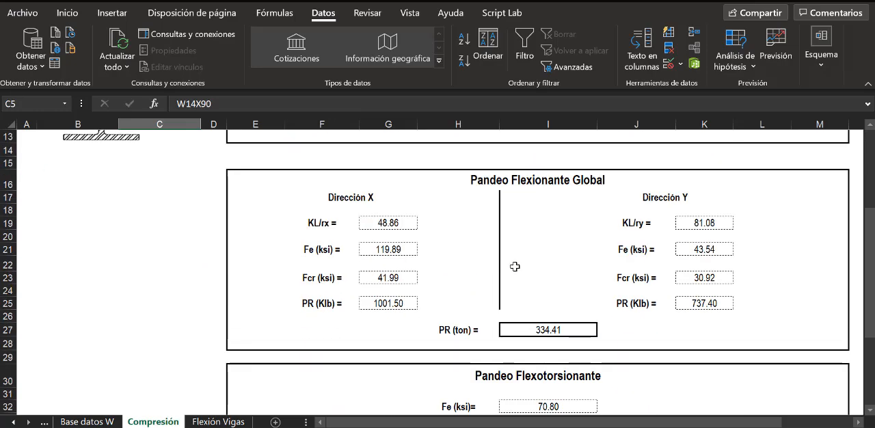
{"action": "scroll", "coordinate": [400, 227], "scroll_direction": "up", "scroll_amount": 8}
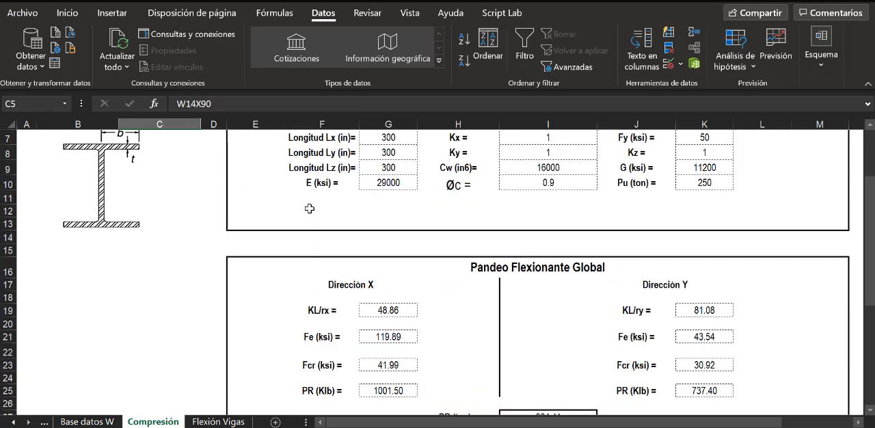
- Choose W14X82 as the Perfil Estructural in C5 and review its governing PR in I41
{"action": "left_click", "coordinate": [206, 154]}
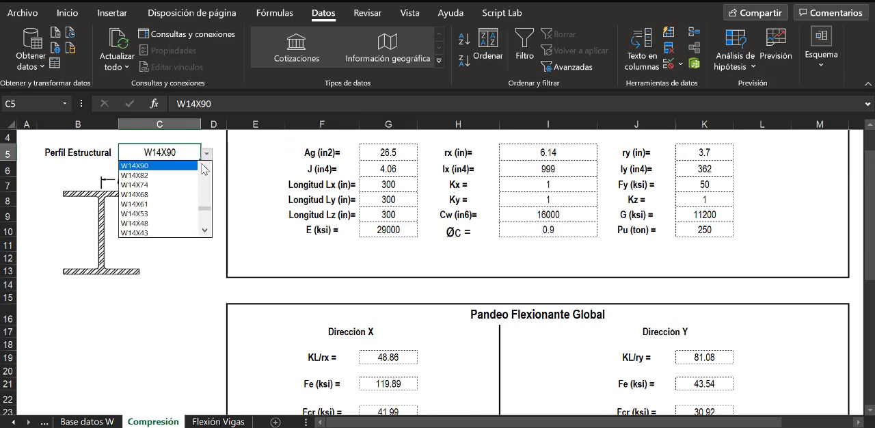
{"action": "left_click", "coordinate": [171, 175]}
{"action": "scroll", "coordinate": [519, 269], "scroll_direction": "down", "scroll_amount": 4}
{"action": "scroll", "coordinate": [519, 269], "scroll_direction": "down", "scroll_amount": 2}
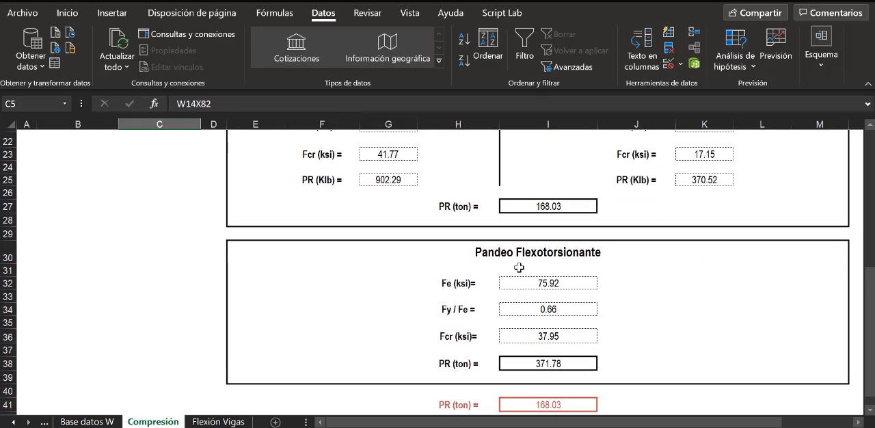
{"action": "scroll", "coordinate": [519, 267], "scroll_direction": "down", "scroll_amount": 1}
- Switch the Perfil Estructural in C5 to W14X90 and back to W14X82 to compare their section properties
{"action": "scroll", "coordinate": [518, 260], "scroll_direction": "up", "scroll_amount": 7}
{"action": "scroll", "coordinate": [518, 260], "scroll_direction": "up", "scroll_amount": 2}
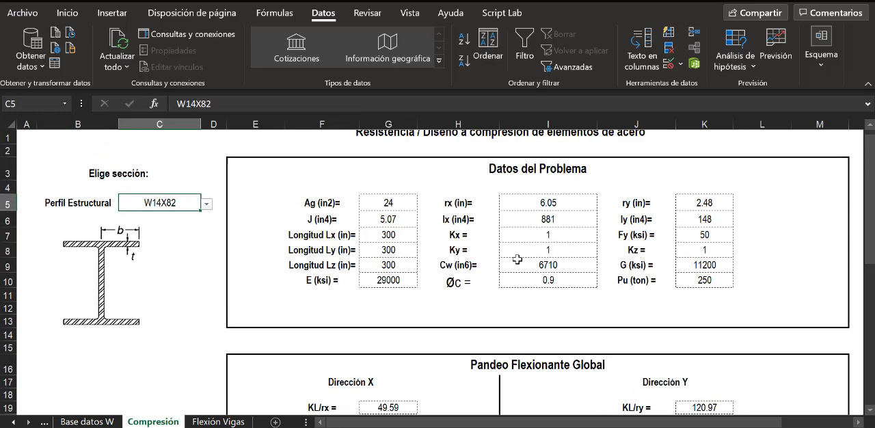
{"action": "left_click", "coordinate": [206, 215]}
{"action": "left_click", "coordinate": [204, 229]}
{"action": "key", "text": "Up"}
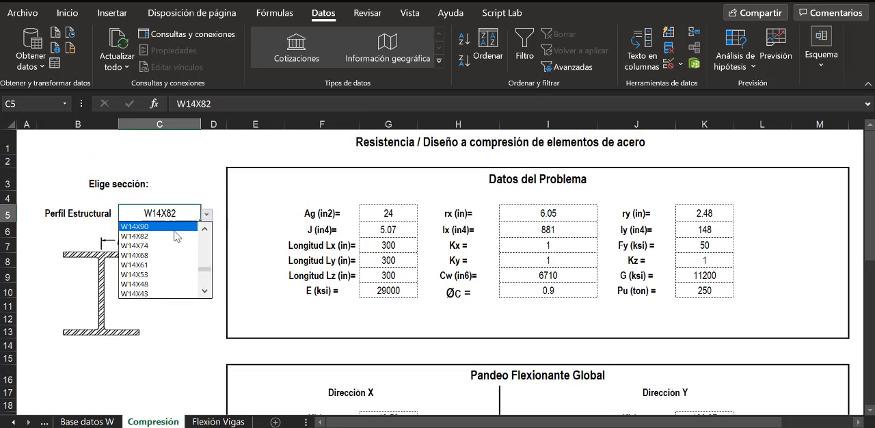
{"action": "key", "text": "Return"}
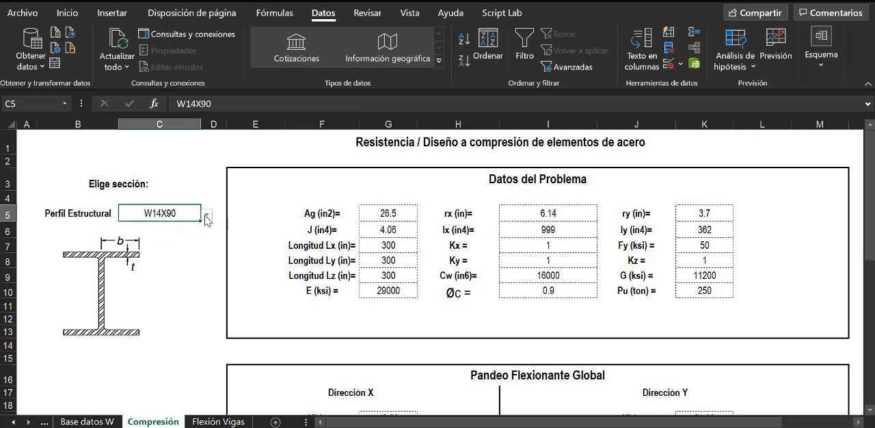
{"action": "left_click", "coordinate": [206, 215]}
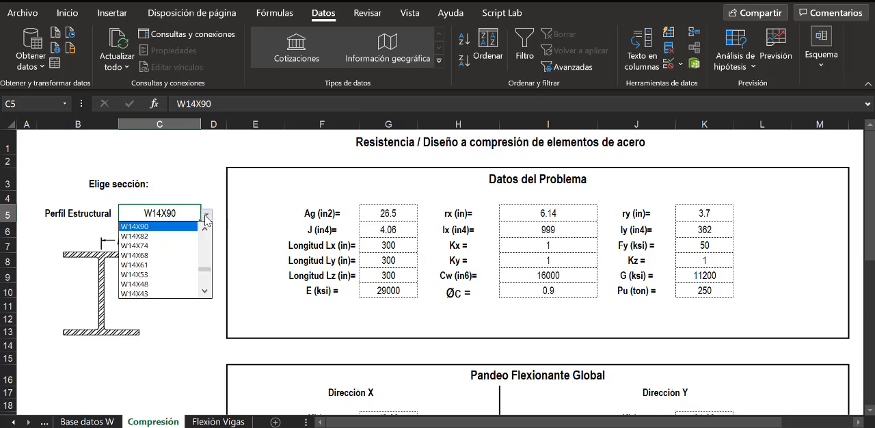
{"action": "left_click", "coordinate": [169, 237]}
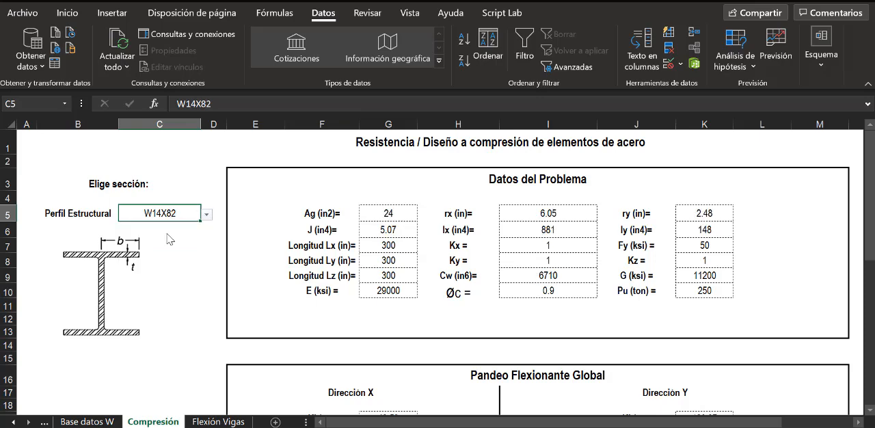
- Set the Perfil Estructural in C5 back to W14X90 and inspect its Ix, Iy and flexural buckling results
{"action": "left_click", "coordinate": [206, 215]}
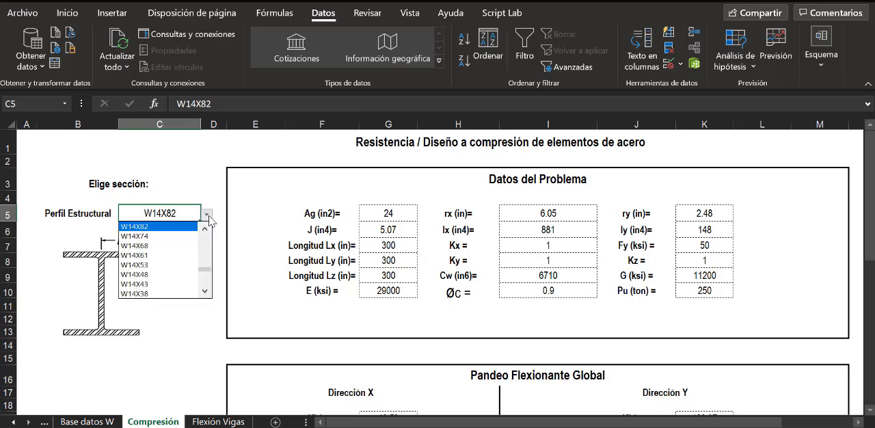
{"action": "left_click", "coordinate": [208, 230]}
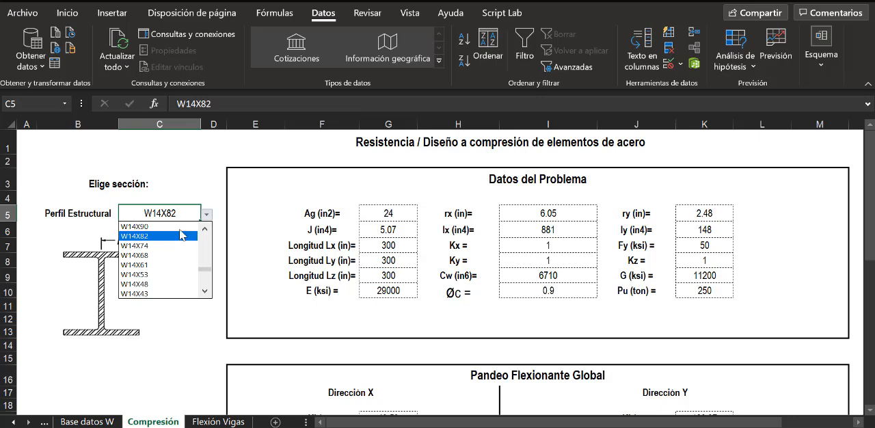
{"action": "left_click", "coordinate": [179, 228]}
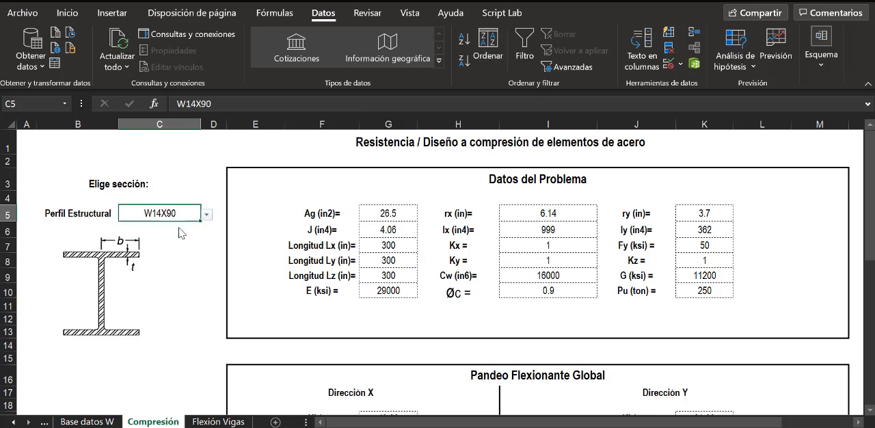
{"action": "left_click", "coordinate": [562, 230]}
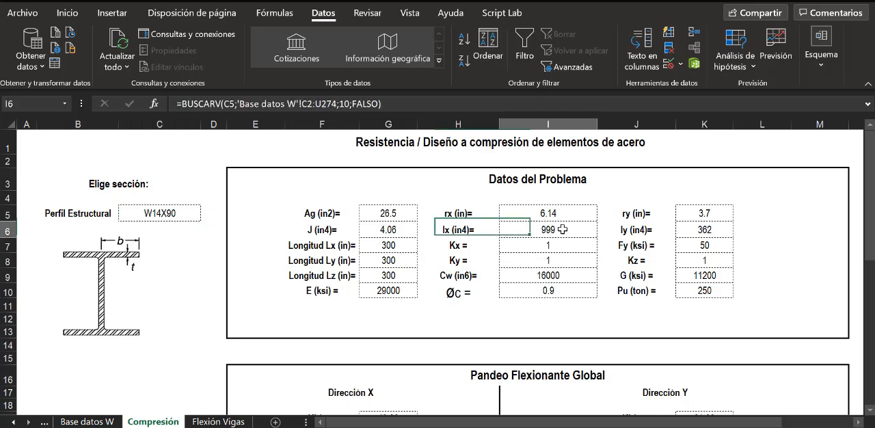
{"action": "left_click", "coordinate": [706, 227]}
{"action": "scroll", "coordinate": [629, 284], "scroll_direction": "down", "scroll_amount": 6}
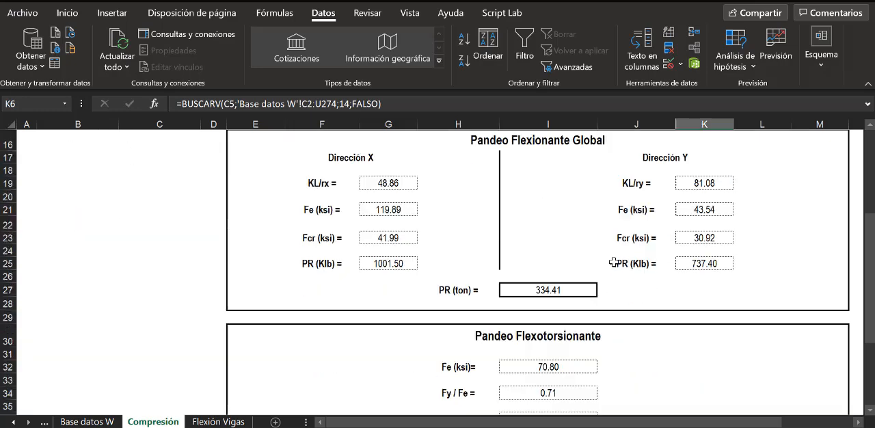
{"action": "scroll", "coordinate": [603, 244], "scroll_direction": "down", "scroll_amount": 3}
- Choose W12X106 as the Perfil Estructural in C5 and check its flexural buckling PR in I27
{"action": "scroll", "coordinate": [553, 228], "scroll_direction": "up", "scroll_amount": 9}
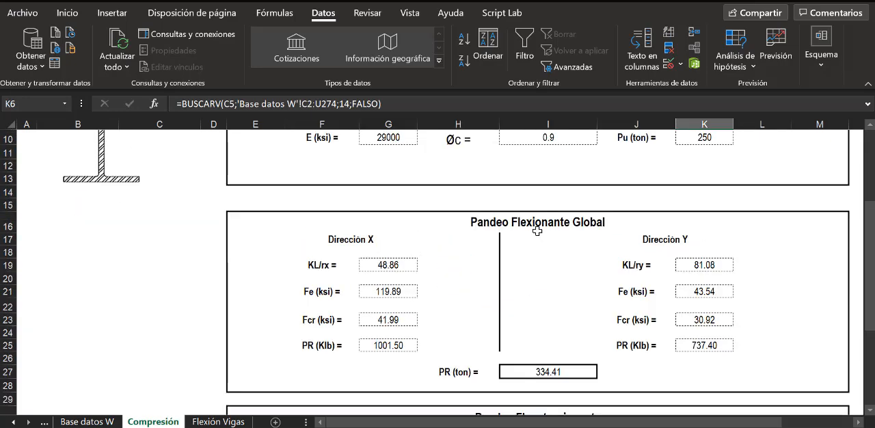
{"action": "left_click", "coordinate": [172, 218]}
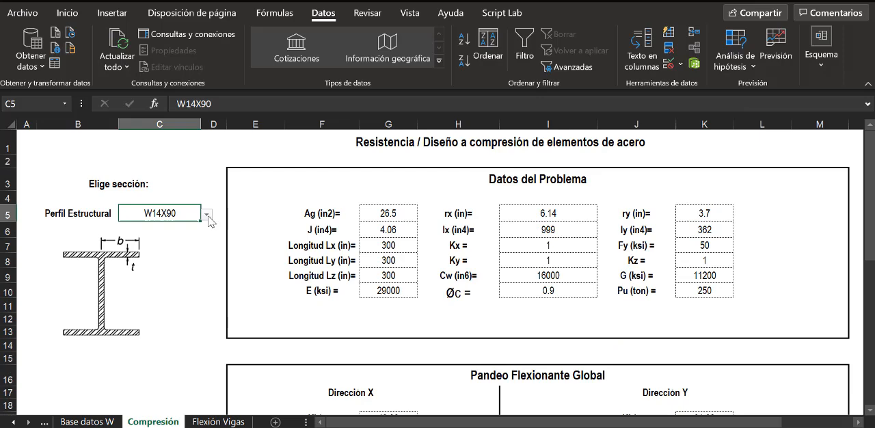
{"action": "left_click", "coordinate": [207, 216]}
{"action": "left_click", "coordinate": [205, 292]}
{"action": "left_click", "coordinate": [206, 293]}
{"action": "left_click", "coordinate": [205, 293]}
{"action": "left_click", "coordinate": [206, 292]}
{"action": "left_click", "coordinate": [206, 293]}
{"action": "left_click", "coordinate": [206, 293]}
{"action": "left_click", "coordinate": [205, 292]}
{"action": "left_click", "coordinate": [206, 293]}
{"action": "left_click", "coordinate": [205, 293]}
{"action": "left_click", "coordinate": [206, 293]}
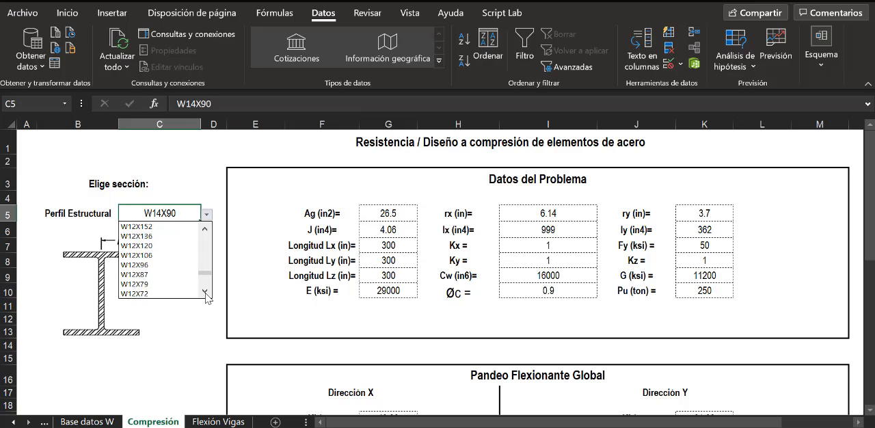
{"action": "left_click", "coordinate": [171, 255]}
{"action": "scroll", "coordinate": [526, 250], "scroll_direction": "down", "scroll_amount": 4}
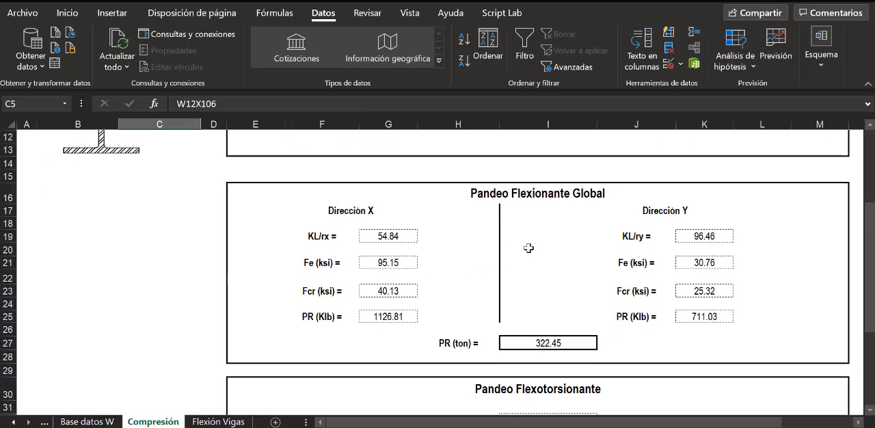
{"action": "scroll", "coordinate": [529, 249], "scroll_direction": "down", "scroll_amount": 5}
- Choose W12X96 as the Perfil Estructural in C5 and review its governing PR in I41
{"action": "scroll", "coordinate": [526, 236], "scroll_direction": "up", "scroll_amount": 3}
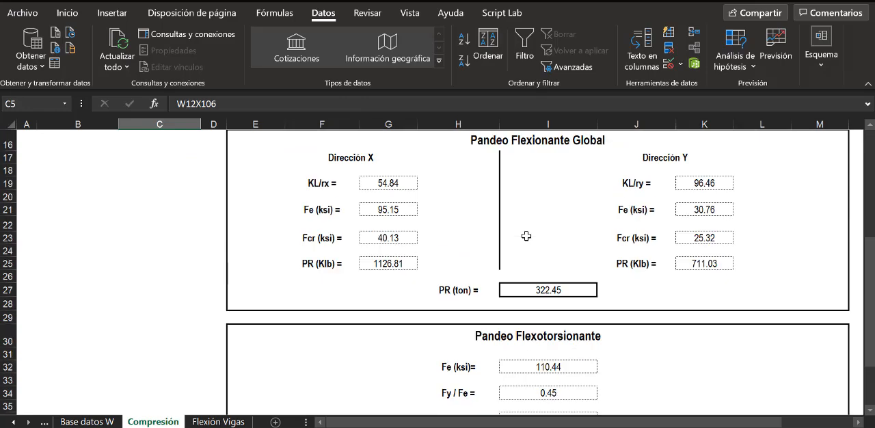
{"action": "scroll", "coordinate": [526, 236], "scroll_direction": "up", "scroll_amount": 5}
{"action": "left_click", "coordinate": [206, 214]}
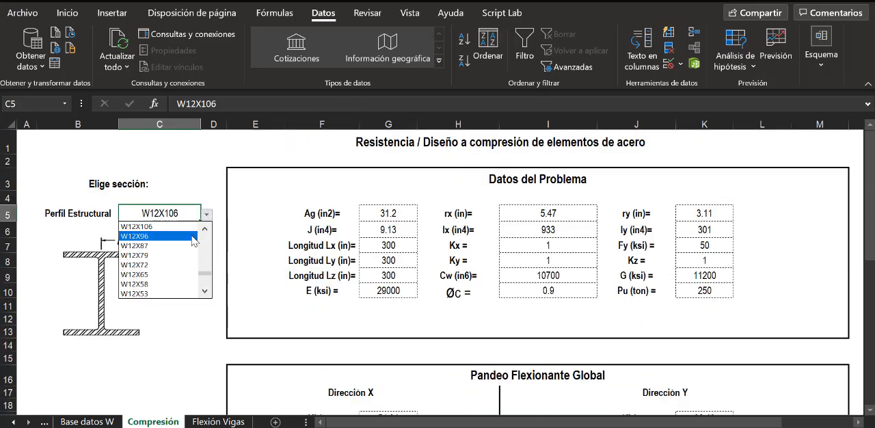
{"action": "left_click", "coordinate": [194, 239]}
{"action": "scroll", "coordinate": [619, 244], "scroll_direction": "down", "scroll_amount": 6}
{"action": "scroll", "coordinate": [615, 260], "scroll_direction": "down", "scroll_amount": 3}
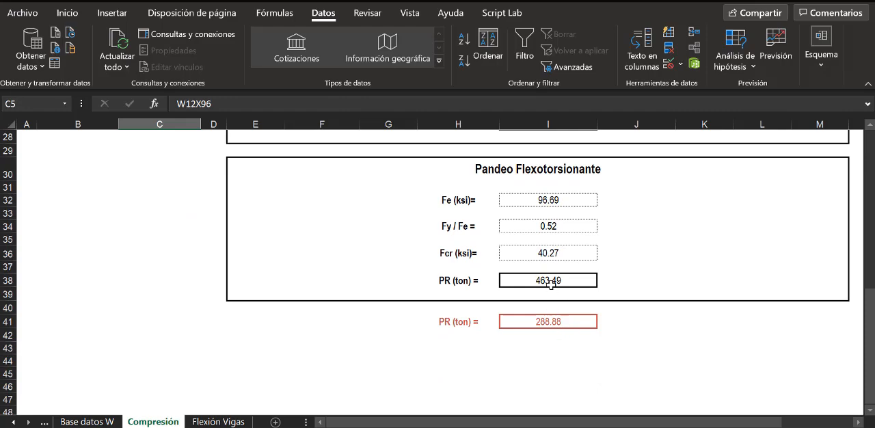
- Choose W12X87 as the Perfil Estructural in C5 and compare its governing PR in I41 with Pu in K10
{"action": "scroll", "coordinate": [533, 259], "scroll_direction": "up", "scroll_amount": 8}
{"action": "left_click", "coordinate": [207, 155]}
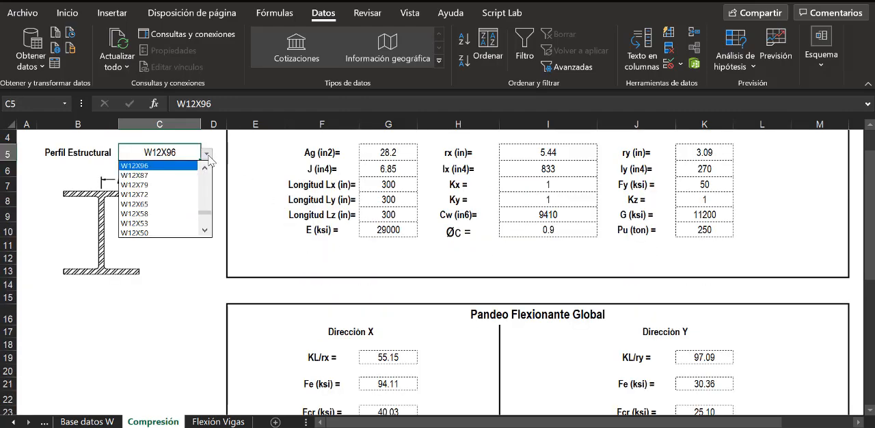
{"action": "left_click", "coordinate": [186, 175]}
{"action": "scroll", "coordinate": [493, 240], "scroll_direction": "down", "scroll_amount": 4}
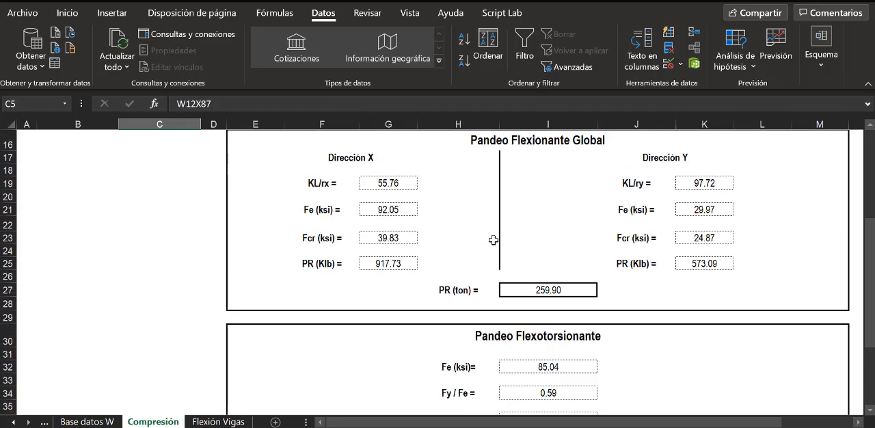
{"action": "scroll", "coordinate": [493, 240], "scroll_direction": "down", "scroll_amount": 3}
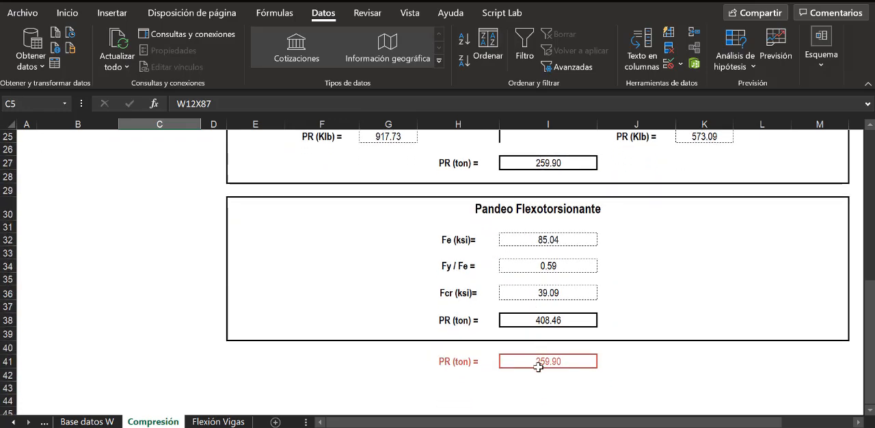
{"action": "scroll", "coordinate": [465, 262], "scroll_direction": "up", "scroll_amount": 8}
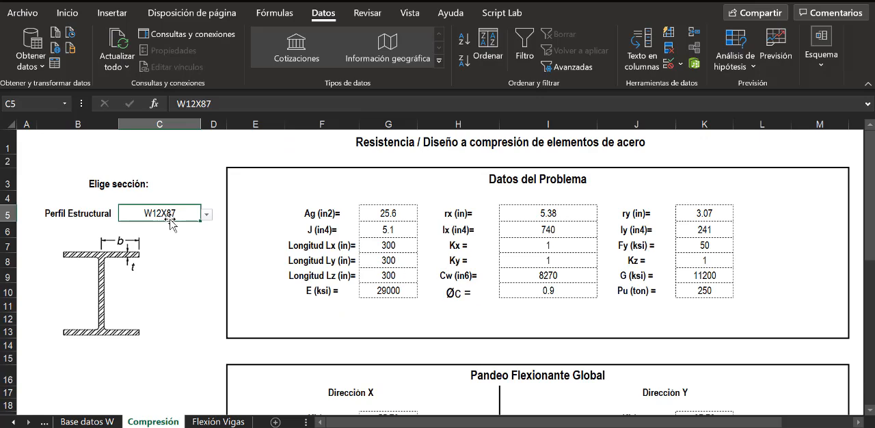
{"action": "left_click", "coordinate": [709, 293]}
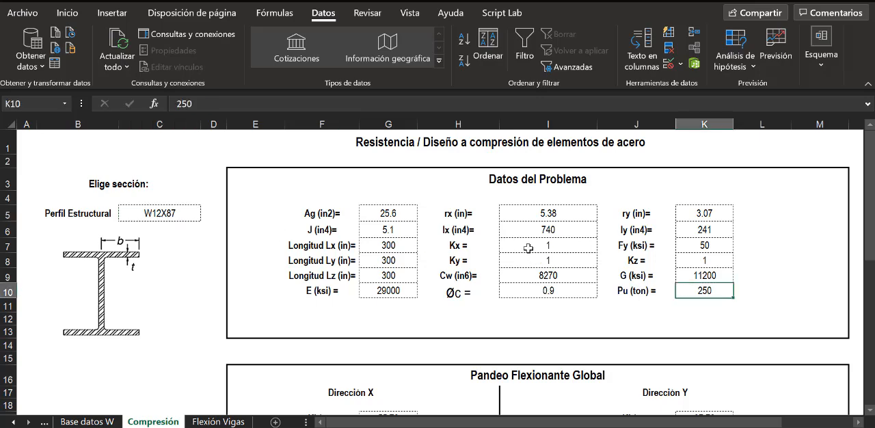